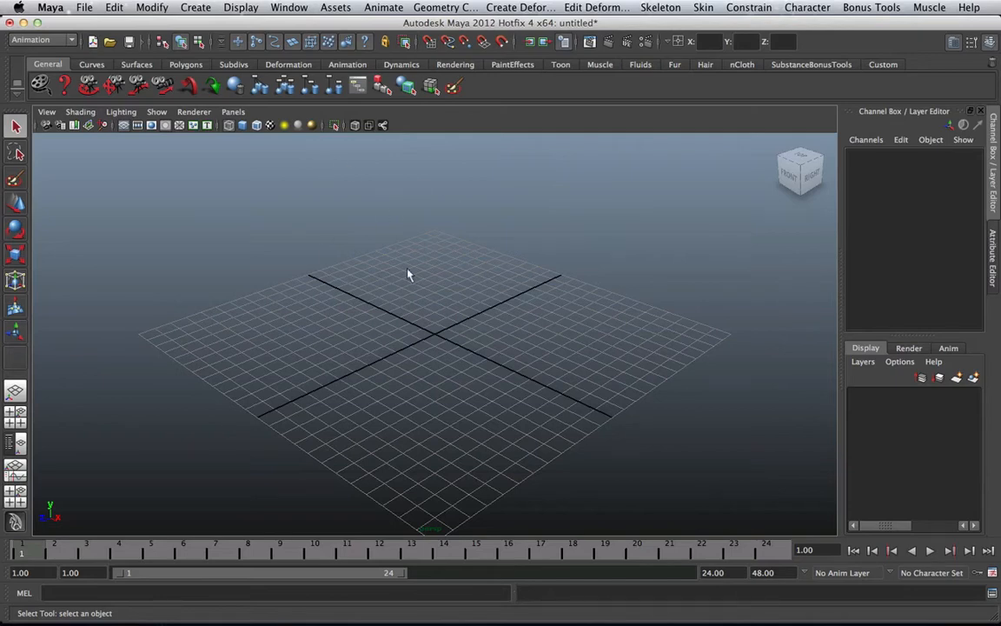
{"action": "left_click", "coordinate": [195, 7]}
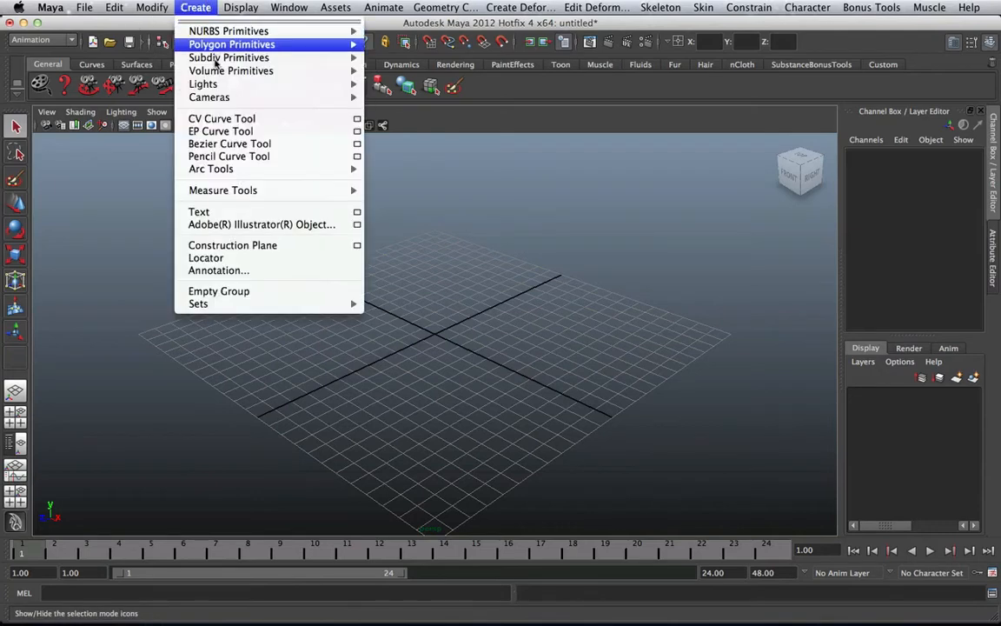
{"action": "mouse_move", "coordinate": [331, 97]}
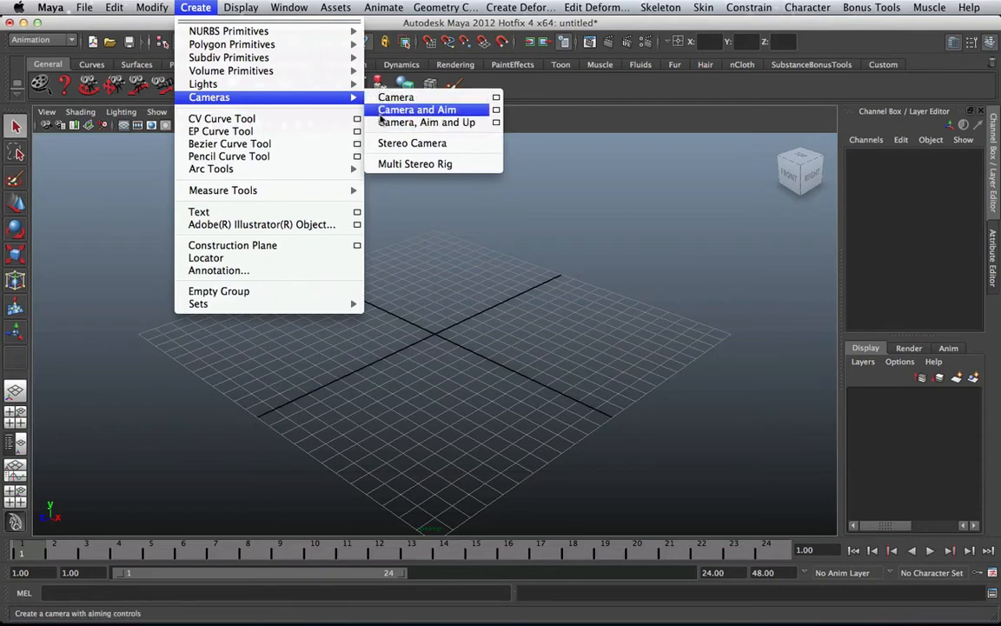
{"action": "left_click", "coordinate": [454, 111]}
{"action": "key", "text": "ctrl+z"}
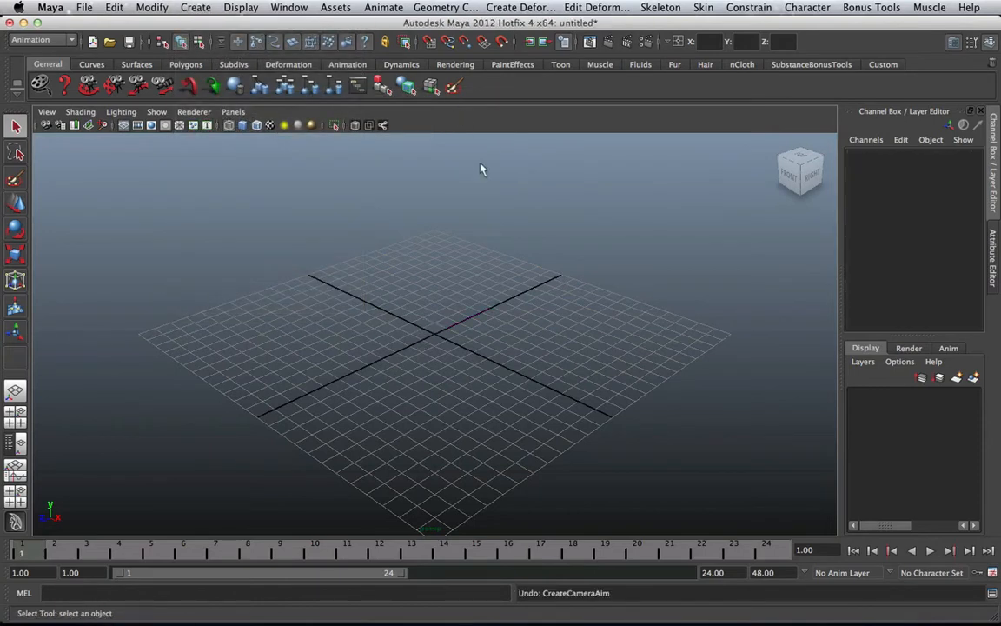
Create a standard camera at the origin and hide the viewport grid
{"action": "left_click", "coordinate": [196, 7]}
{"action": "mouse_move", "coordinate": [218, 97]}
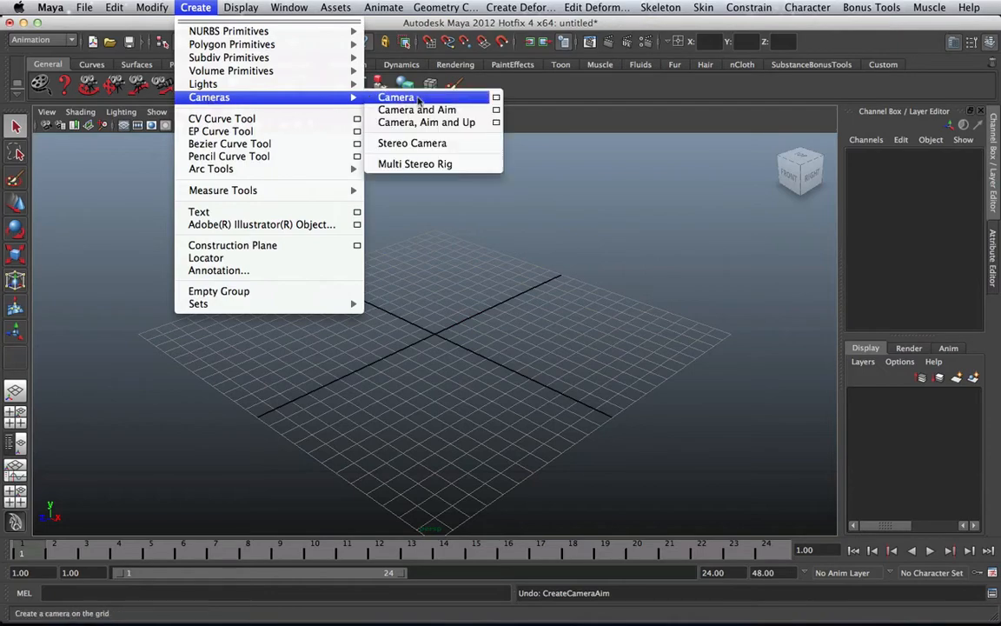
{"action": "left_click", "coordinate": [379, 98]}
{"action": "left_click_drag", "start_coordinate": [521, 217], "coordinate": [506, 268], "text": "alt"}
{"action": "key", "text": "w"}
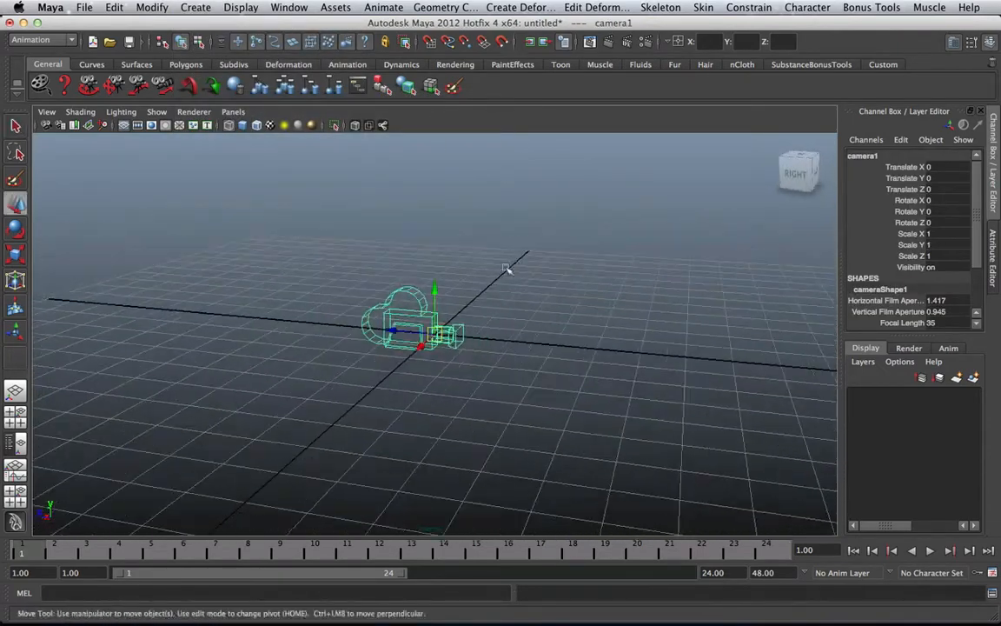
{"action": "left_click", "coordinate": [123, 125]}
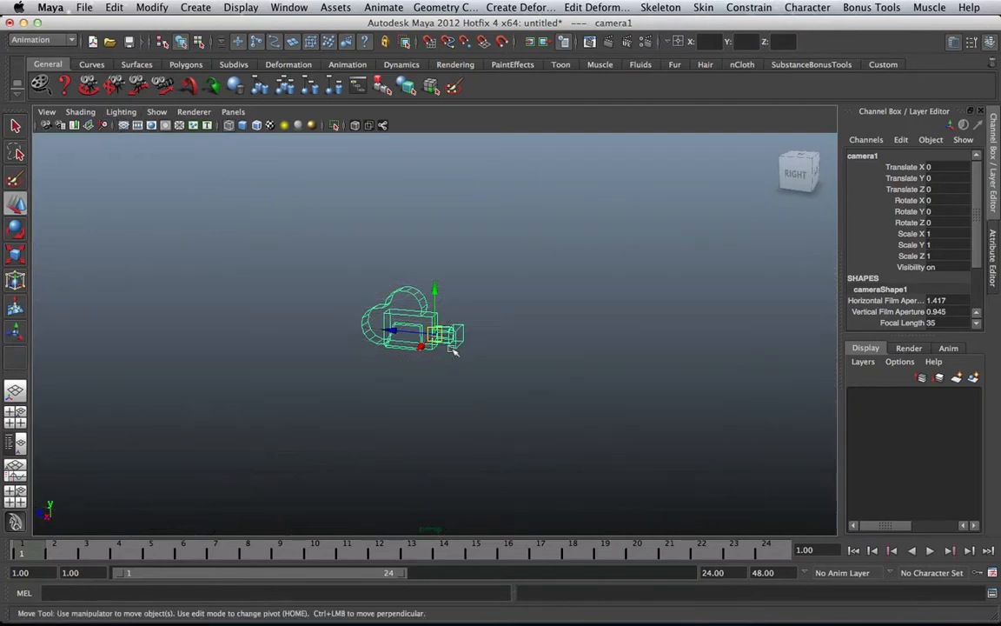
Try moving and rotating the standard camera freely, undo the changes and deselect it
{"action": "scroll", "coordinate": [434, 335], "scroll_direction": "down", "scroll_amount": 5}
{"action": "left_click_drag", "start_coordinate": [434, 336], "coordinate": [463, 337]}
{"action": "key", "text": "ctrl+z"}
{"action": "key", "text": "e"}
{"action": "key", "text": "ctrl+z"}
{"action": "left_click", "coordinate": [514, 282]}
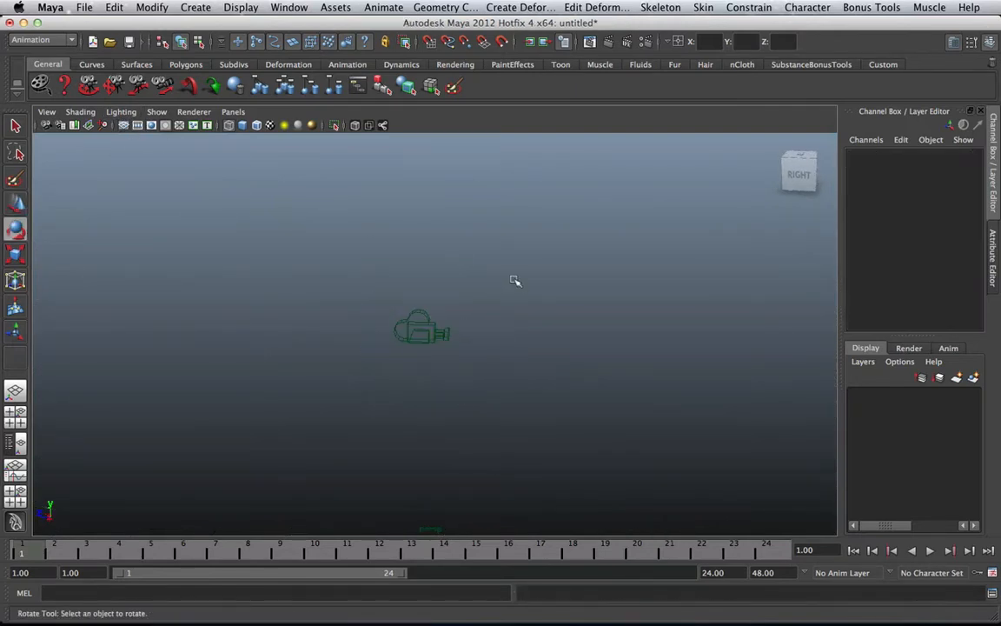
Create a Camera and Aim and move it along X to about -8.838, beside the standard camera
{"action": "left_click_drag", "start_coordinate": [513, 281], "coordinate": [554, 282], "text": "alt"}
{"action": "scroll", "coordinate": [496, 297], "scroll_direction": "up", "scroll_amount": 5}
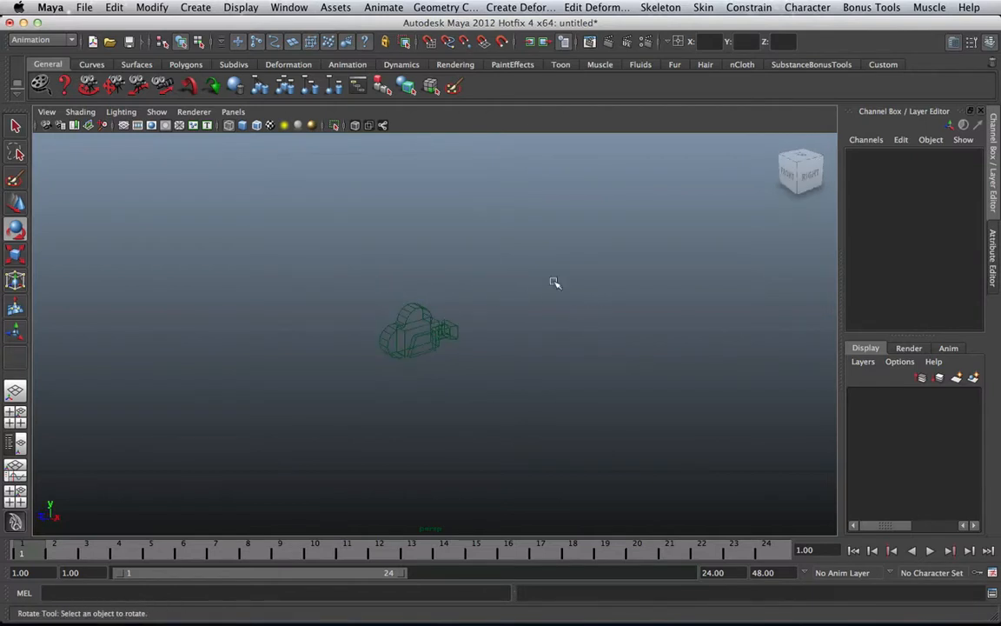
{"action": "scroll", "coordinate": [454, 259], "scroll_direction": "up", "scroll_amount": 3}
{"action": "scroll", "coordinate": [455, 259], "scroll_direction": "up", "scroll_amount": 2}
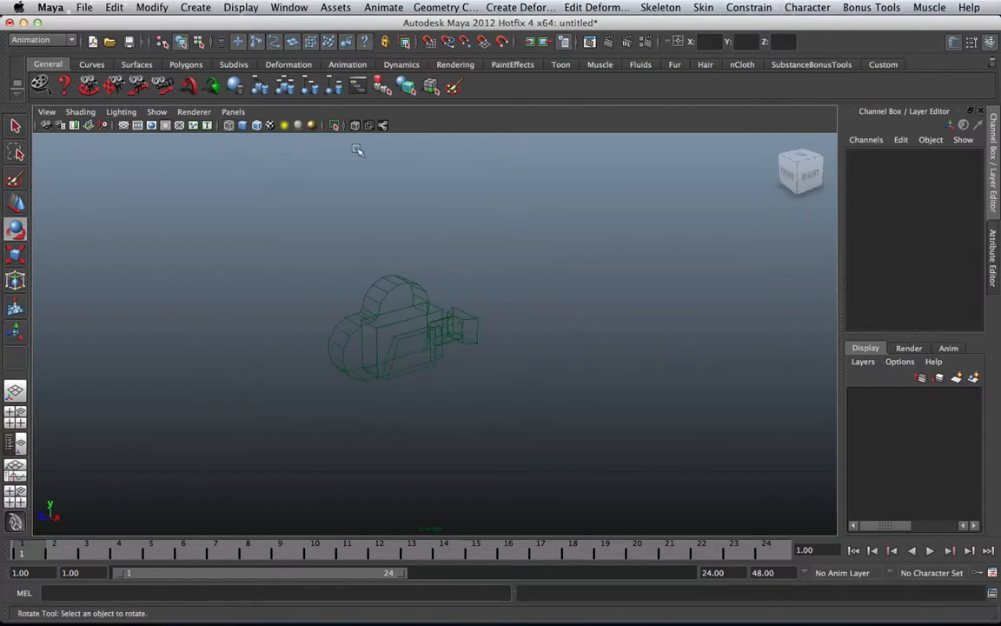
{"action": "left_click", "coordinate": [185, 7]}
{"action": "mouse_move", "coordinate": [287, 96]}
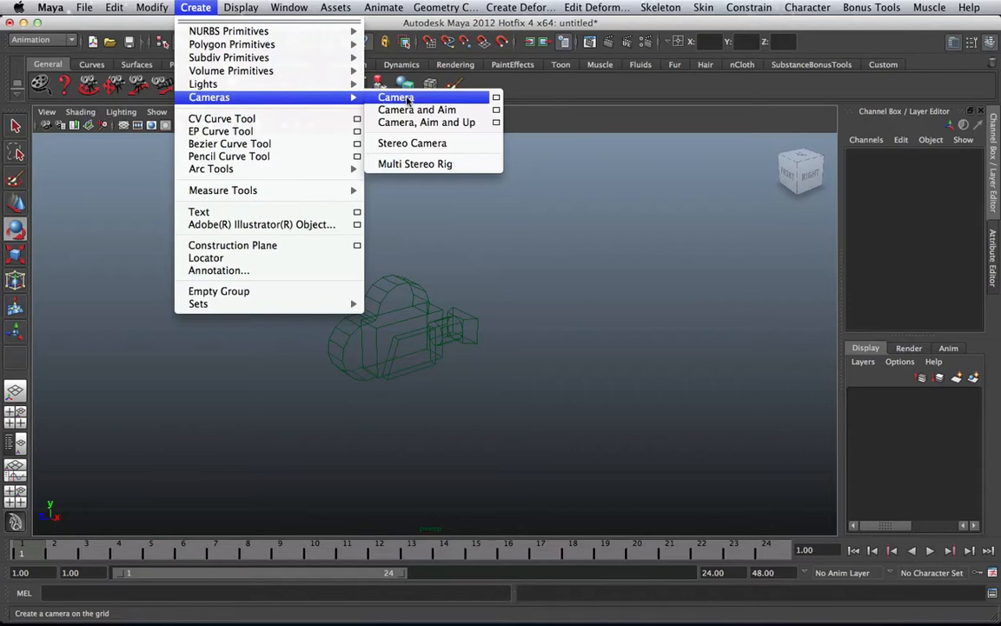
{"action": "left_click", "coordinate": [456, 114]}
{"action": "scroll", "coordinate": [517, 286], "scroll_direction": "down", "scroll_amount": 5}
{"action": "key", "text": "w"}
{"action": "left_click_drag", "start_coordinate": [541, 324], "coordinate": [430, 268]}
{"action": "left_click", "coordinate": [525, 237]}
{"action": "left_click_drag", "start_coordinate": [525, 237], "coordinate": [401, 245], "text": "alt"}
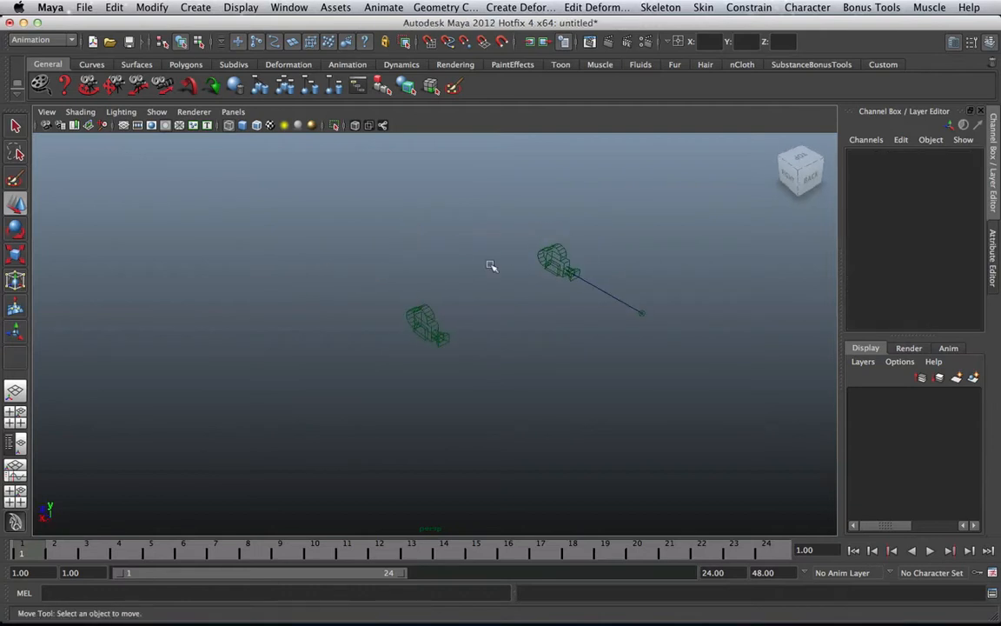
Reposition the second camera's aim control to about X -7.878, Y 0.104, Z -4.571 to redirect the camera
{"action": "left_click_drag", "start_coordinate": [491, 265], "coordinate": [387, 252], "text": "alt"}
{"action": "left_click_drag", "start_coordinate": [598, 300], "coordinate": [591, 326]}
{"action": "left_click_drag", "start_coordinate": [668, 274], "coordinate": [601, 290], "text": "alt"}
{"action": "left_click_drag", "start_coordinate": [573, 365], "coordinate": [538, 446]}
{"action": "left_click_drag", "start_coordinate": [613, 368], "coordinate": [503, 342], "text": "alt"}
{"action": "scroll", "coordinate": [503, 342], "scroll_direction": "up", "scroll_amount": 3}
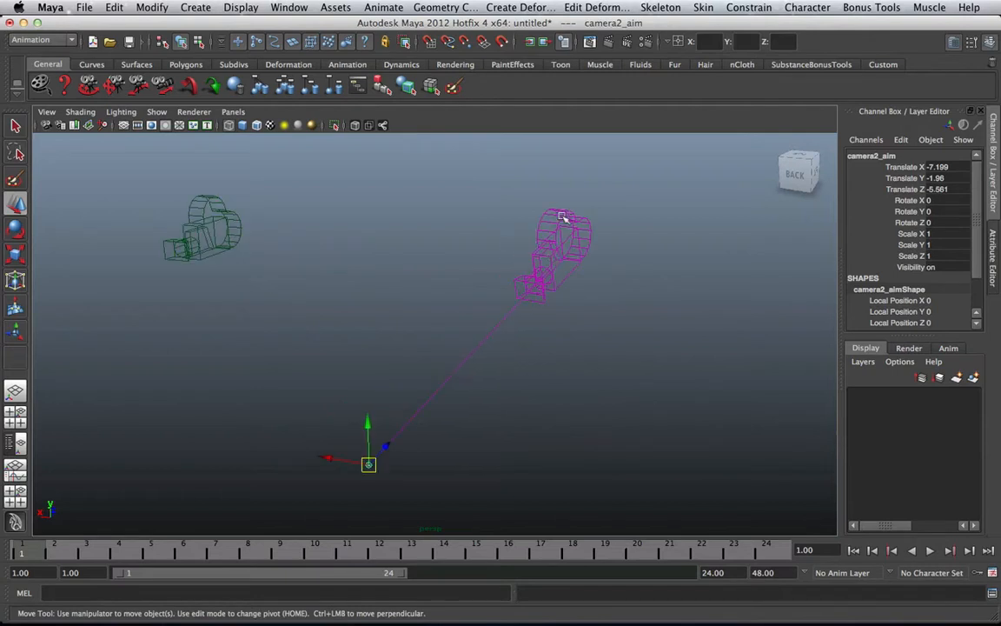
{"action": "middle_click_drag", "start_coordinate": [345, 482], "coordinate": [434, 437]}
{"action": "key", "text": "z"}
{"action": "key", "text": "z"}
{"action": "scroll", "coordinate": [477, 395], "scroll_direction": "down", "scroll_amount": 4}
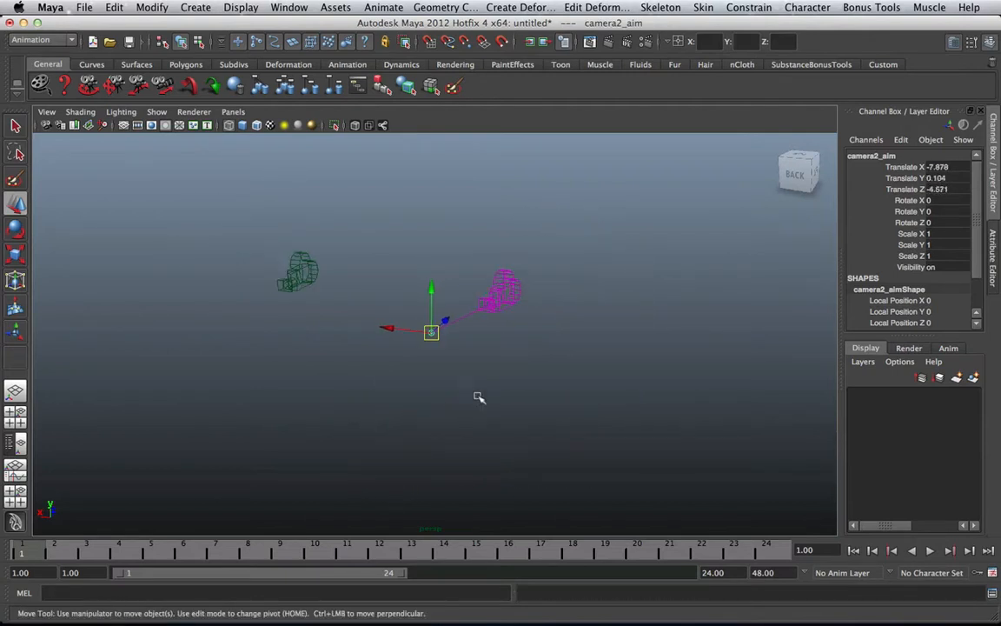
{"action": "left_click_drag", "start_coordinate": [552, 305], "coordinate": [521, 303], "text": "alt"}
Try moving the second camera's body independently of its aim control, and undo the body and aim moves
{"action": "left_click", "coordinate": [497, 298]}
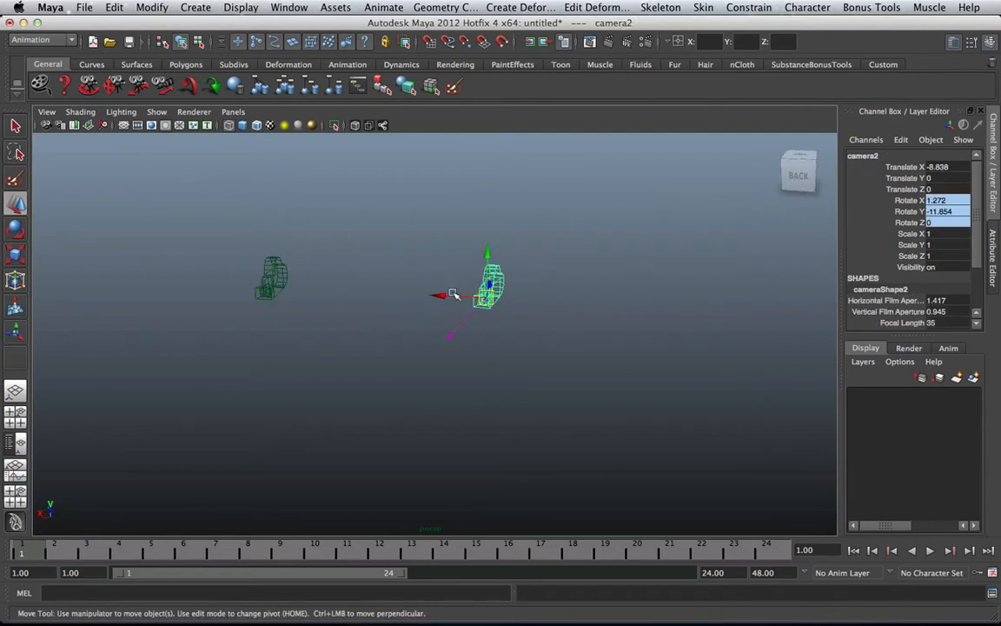
{"action": "left_click_drag", "start_coordinate": [453, 295], "coordinate": [489, 282]}
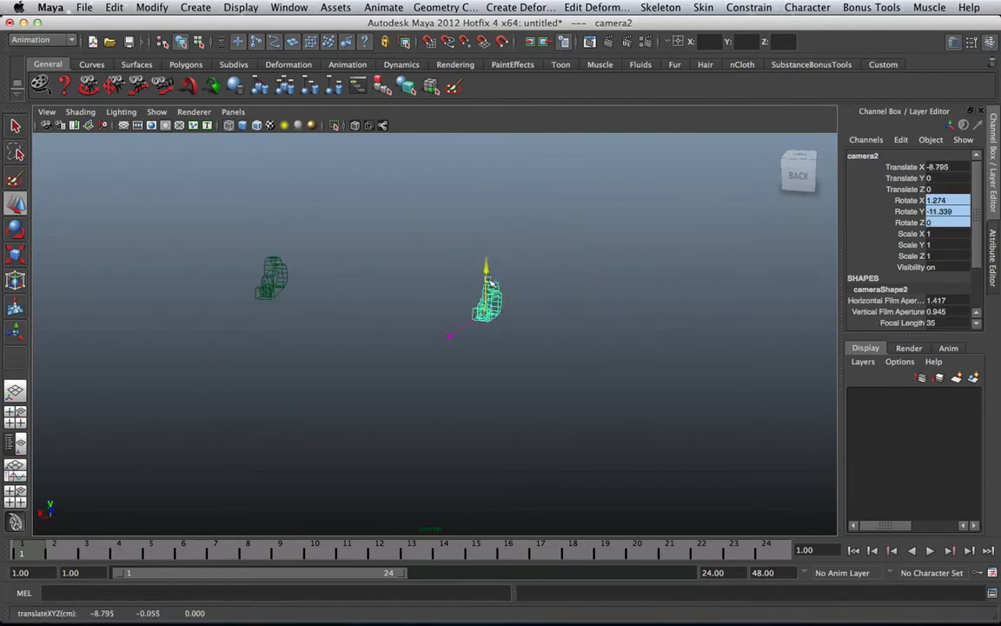
{"action": "key", "text": "ctrl+z"}
{"action": "left_click", "coordinate": [586, 235]}
{"action": "left_click_drag", "start_coordinate": [586, 235], "coordinate": [481, 303], "text": "alt"}
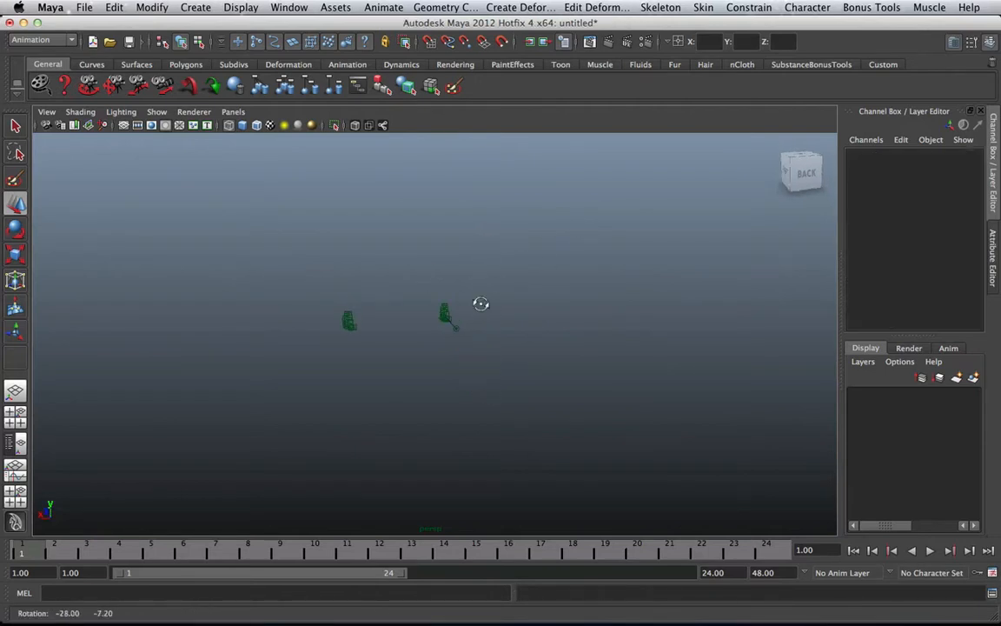
{"action": "key", "text": "ctrl+z"}
{"action": "key", "text": "ctrl+z"}
{"action": "key", "text": "ctrl+z"}
{"action": "key", "text": "ctrl+z"}
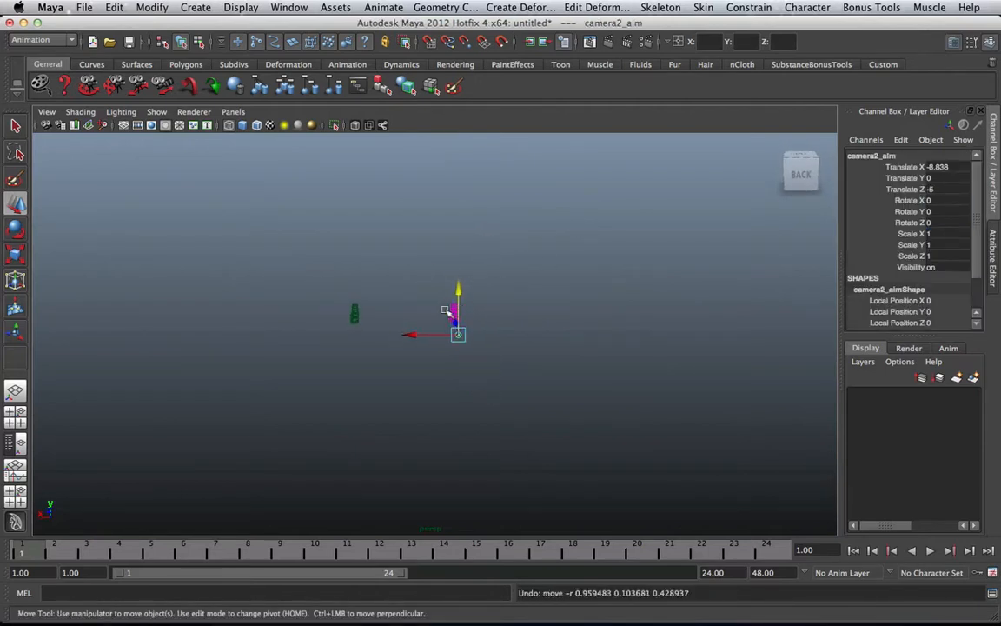
Create a Camera, Aim and Up and move it along X to about 7.949, on the other side of the standard camera
{"action": "left_click", "coordinate": [328, 346]}
{"action": "left_click_drag", "start_coordinate": [328, 346], "coordinate": [478, 306], "text": "alt"}
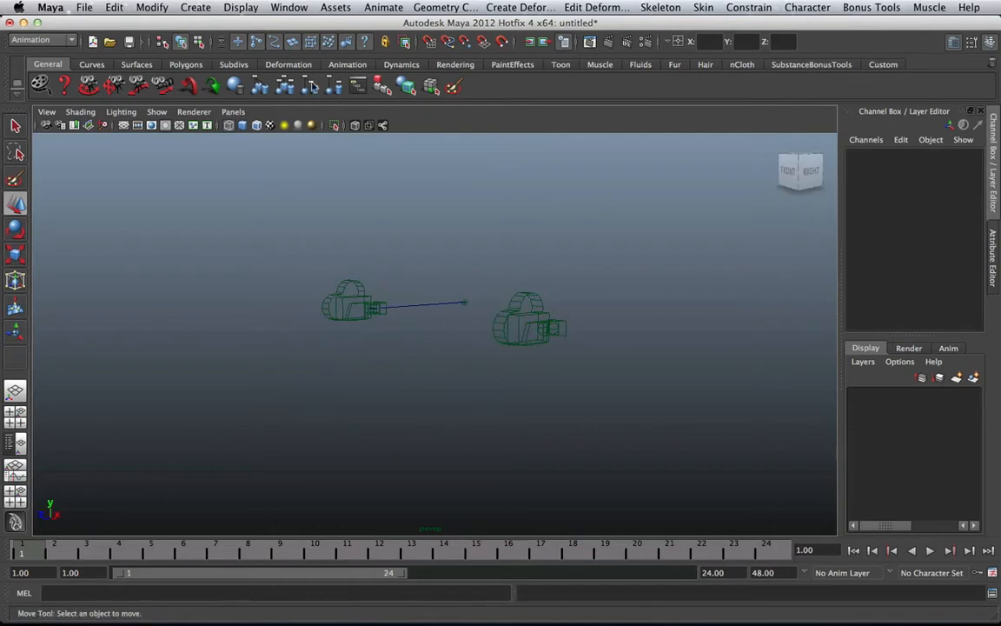
{"action": "left_click", "coordinate": [196, 7]}
{"action": "mouse_move", "coordinate": [224, 98]}
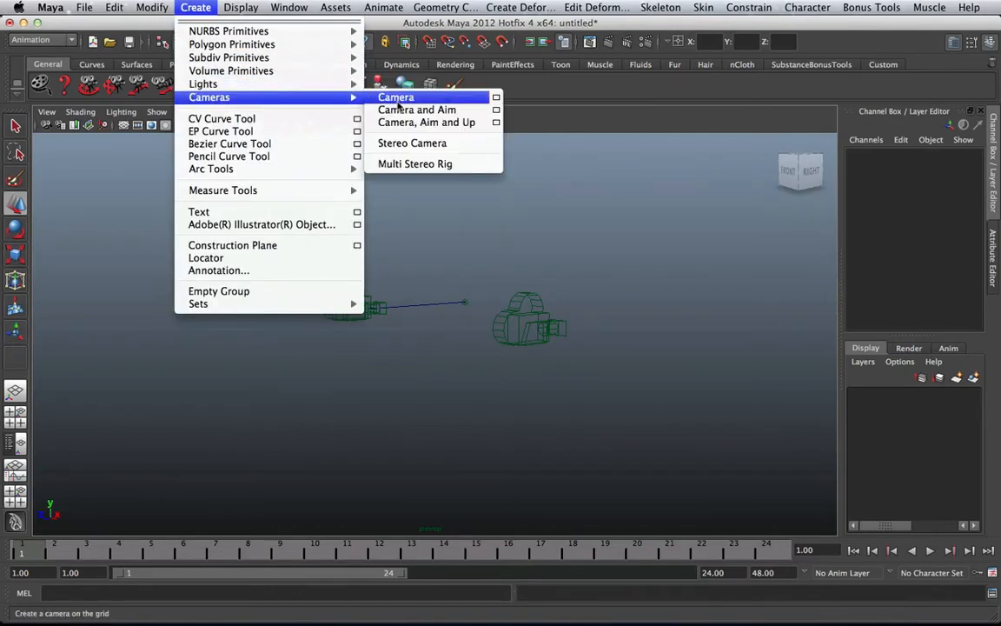
{"action": "left_click", "coordinate": [465, 122]}
{"action": "left_click_drag", "start_coordinate": [553, 331], "coordinate": [399, 319]}
{"action": "left_click_drag", "start_coordinate": [329, 352], "coordinate": [337, 281], "text": "alt"}
{"action": "left_click", "coordinate": [314, 268]}
{"action": "middle_click_drag", "start_coordinate": [314, 268], "coordinate": [357, 278], "text": "alt"}
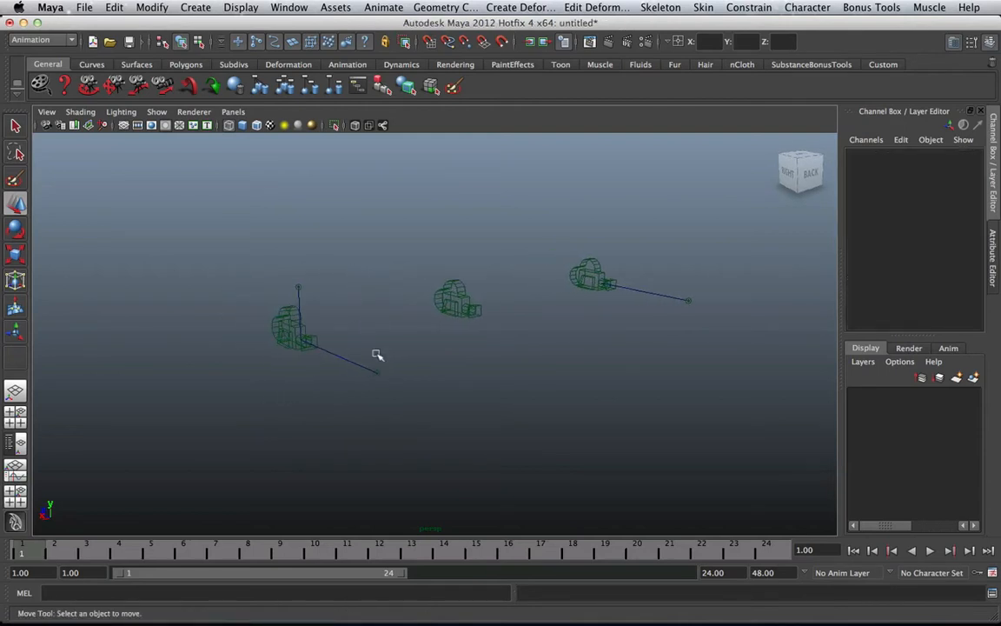
Try moving the third camera's aim control away from its starting point, and undo the move
{"action": "left_click", "coordinate": [377, 372]}
{"action": "left_click_drag", "start_coordinate": [377, 374], "coordinate": [411, 395]}
{"action": "key", "text": "super+z"}
{"action": "key", "text": "super+z"}
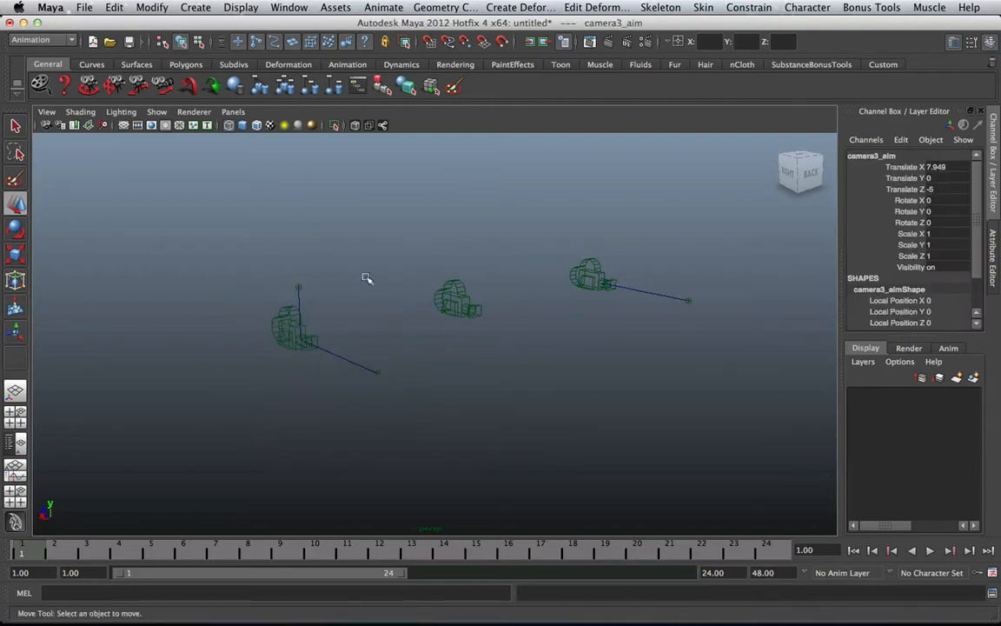
Try moving the third camera's up control sideways along X to roll the camera, and undo the move
{"action": "left_click", "coordinate": [298, 285]}
{"action": "left_click_drag", "start_coordinate": [350, 279], "coordinate": [471, 306], "text": "alt"}
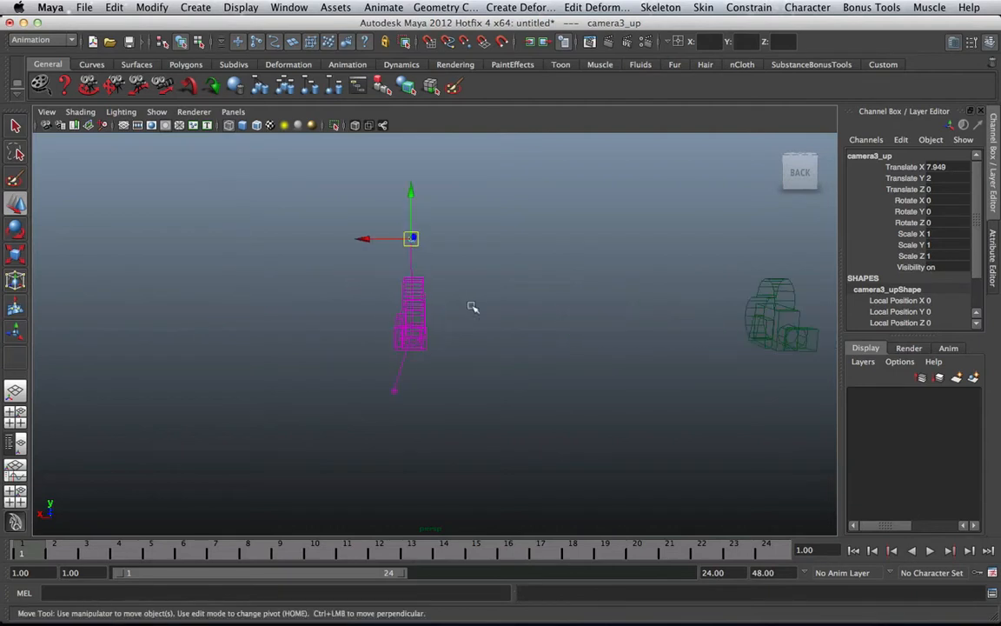
{"action": "left_click_drag", "start_coordinate": [369, 239], "coordinate": [306, 242]}
{"action": "key", "text": "super+z"}
{"action": "left_click", "coordinate": [382, 313]}
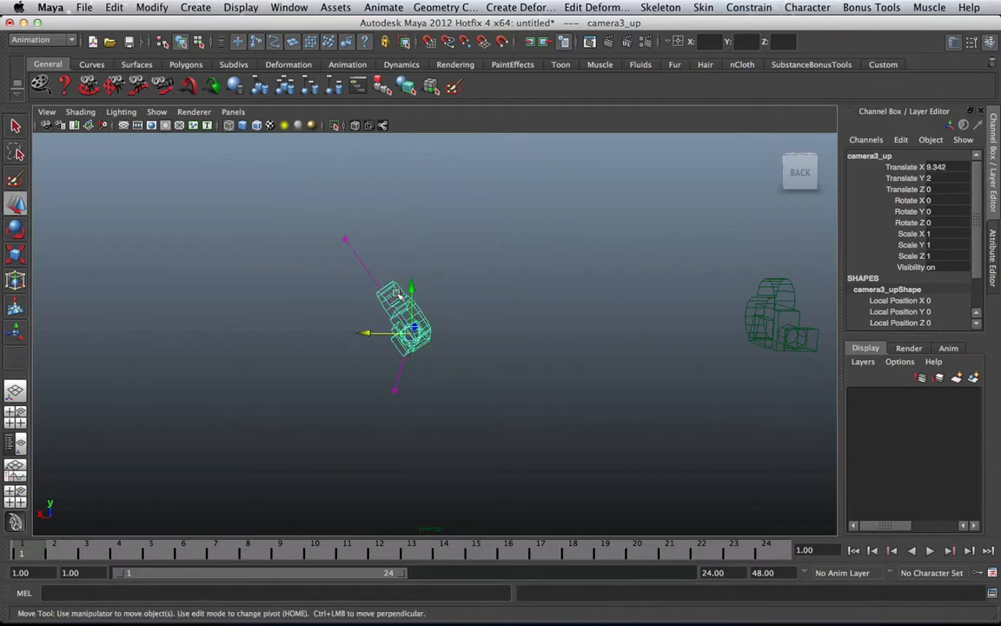
{"action": "key", "text": "super+z"}
{"action": "key", "text": "super+z"}
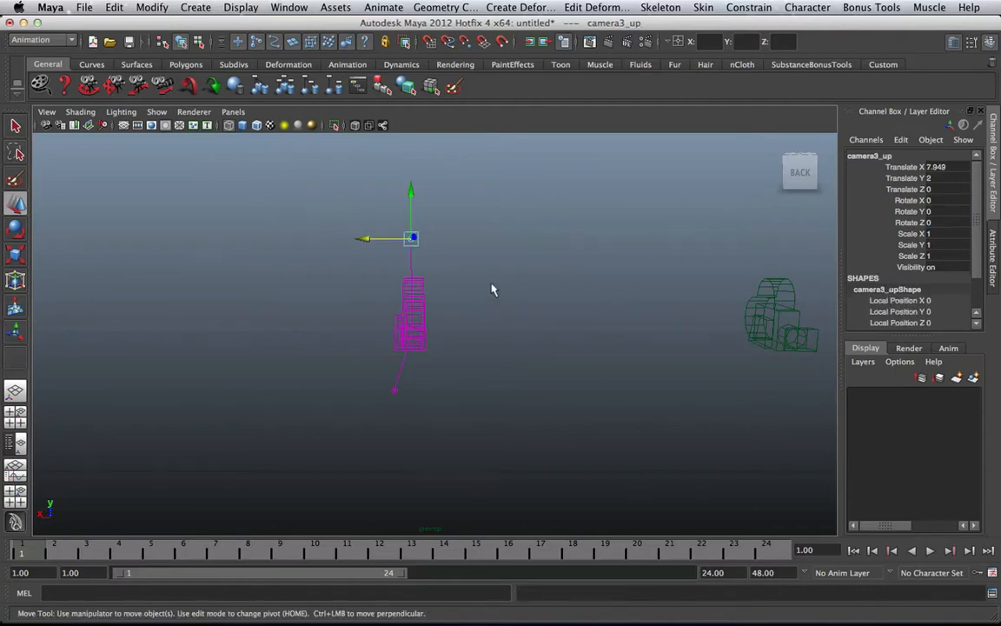
Delete the second and third cameras together with their aim and up controls, keeping only the standard camera
{"action": "left_click", "coordinate": [492, 289]}
{"action": "scroll", "coordinate": [470, 308], "scroll_direction": "down", "scroll_amount": 5}
{"action": "left_click_drag", "start_coordinate": [424, 349], "coordinate": [62, 299], "text": "alt"}
{"action": "left_click", "coordinate": [139, 313]}
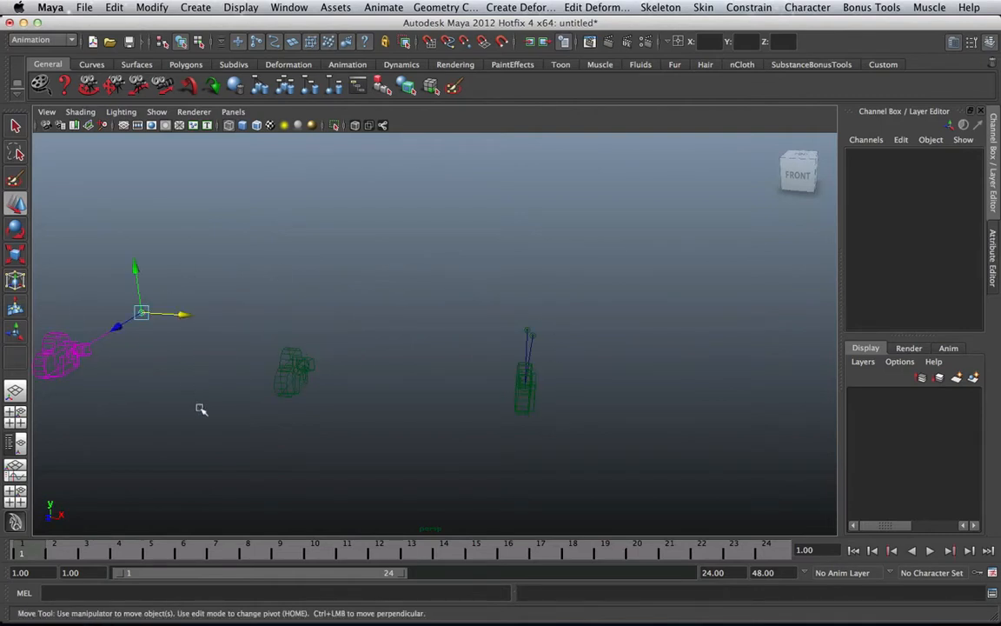
{"action": "left_click_drag", "start_coordinate": [179, 351], "coordinate": [480, 284], "text": "alt"}
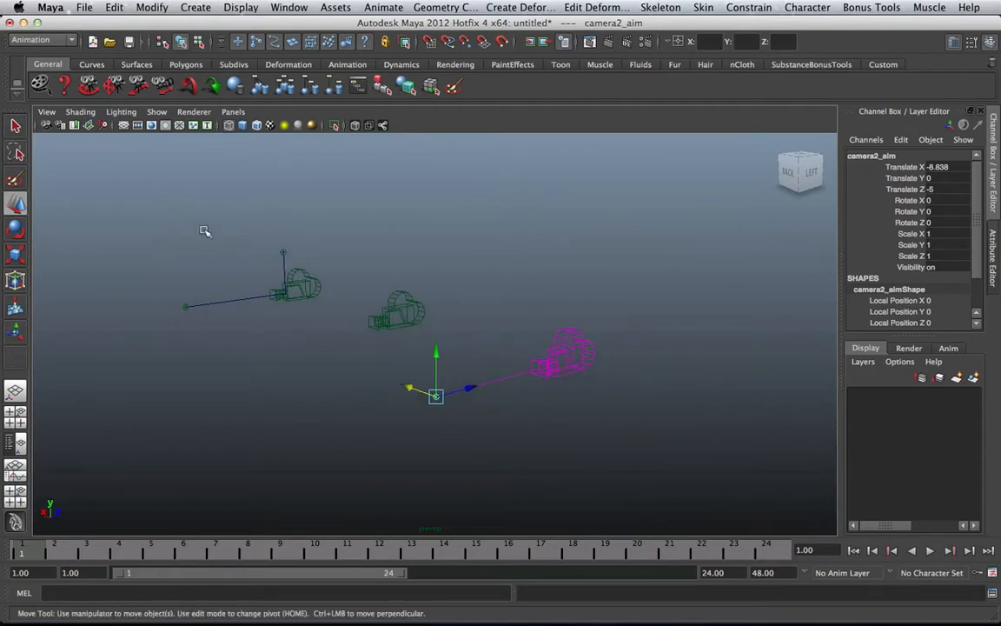
{"action": "left_click_drag", "start_coordinate": [168, 220], "coordinate": [331, 331]}
{"action": "left_click_drag", "start_coordinate": [331, 331], "coordinate": [351, 313], "text": "alt"}
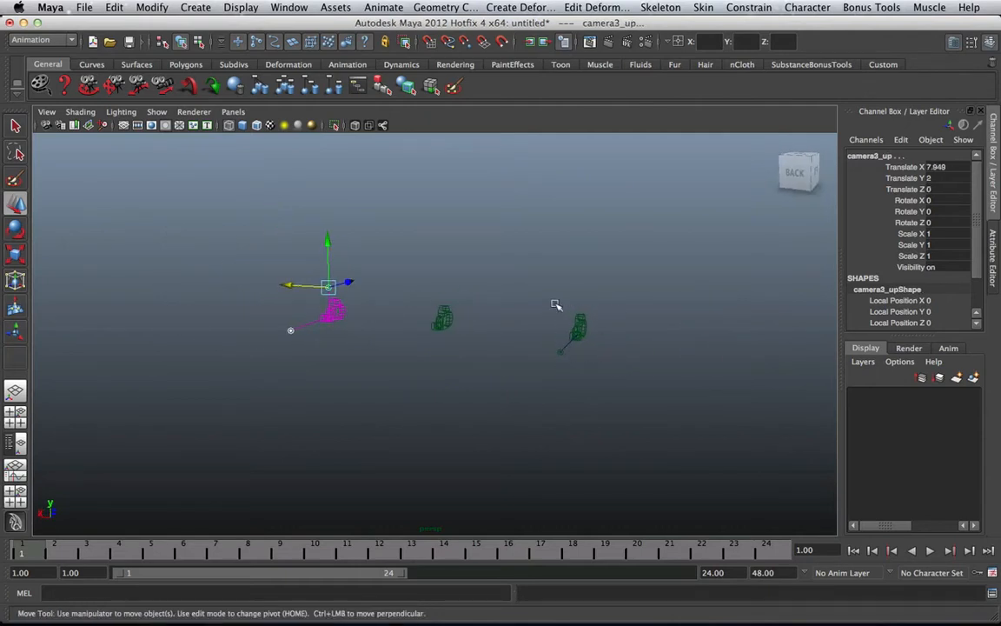
{"action": "left_click_drag", "start_coordinate": [612, 376], "coordinate": [556, 305]}
{"action": "key", "text": "Delete"}
{"action": "key", "text": "Delete"}
Raise the remaining standard camera to about 2.585 in Y and show the viewport grid again
{"action": "left_click_drag", "start_coordinate": [286, 284], "coordinate": [324, 200]}
{"action": "left_click", "coordinate": [442, 322]}
{"action": "scroll", "coordinate": [314, 282], "scroll_direction": "up", "scroll_amount": 5}
{"action": "left_click", "coordinate": [366, 233]}
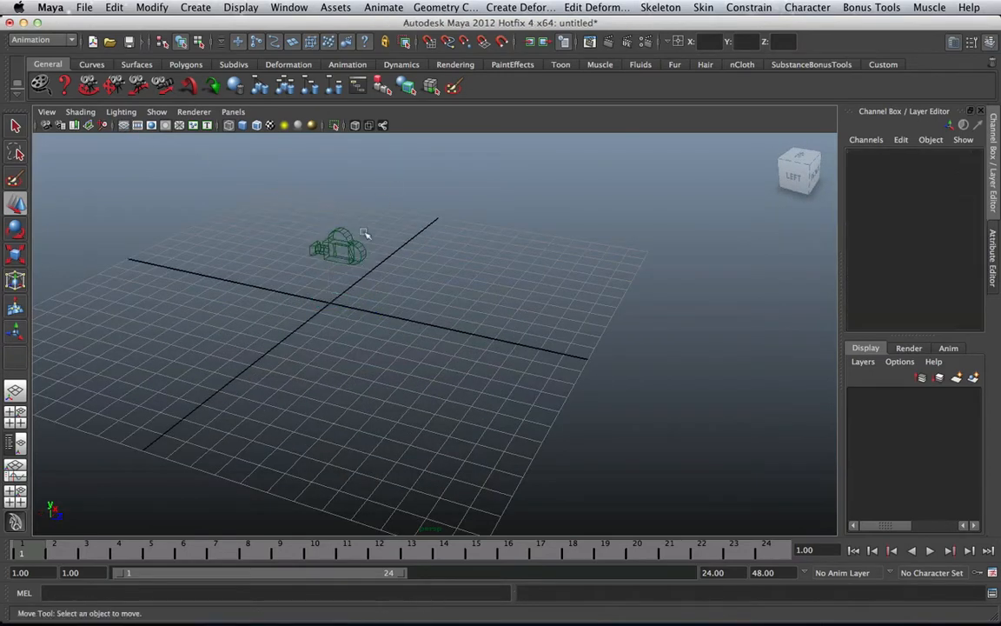
Examine the remaining camera above the grid from several angles and distances
{"action": "left_click_drag", "start_coordinate": [366, 233], "coordinate": [297, 257], "text": "alt"}
{"action": "middle_click_drag", "start_coordinate": [327, 241], "coordinate": [375, 302], "text": "alt"}
{"action": "scroll", "coordinate": [375, 302], "scroll_direction": "up", "scroll_amount": 5}
{"action": "left_click_drag", "start_coordinate": [380, 286], "coordinate": [397, 292], "text": "alt"}
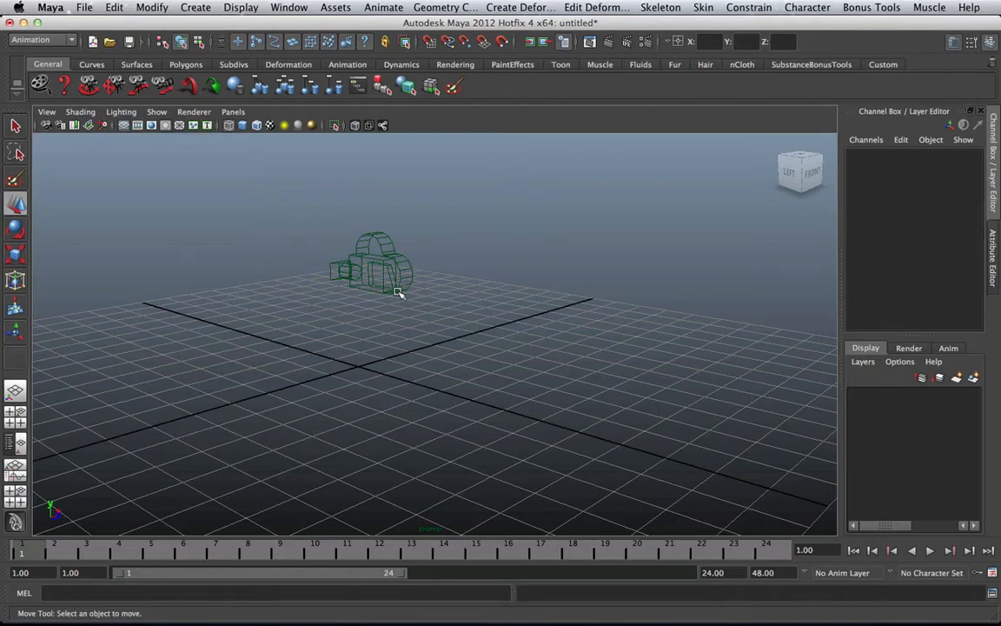
{"action": "scroll", "coordinate": [399, 293], "scroll_direction": "down", "scroll_amount": 5}
{"action": "left_click_drag", "start_coordinate": [404, 297], "coordinate": [398, 262], "text": "alt"}
{"action": "key", "text": "w"}
{"action": "left_click", "coordinate": [430, 316]}
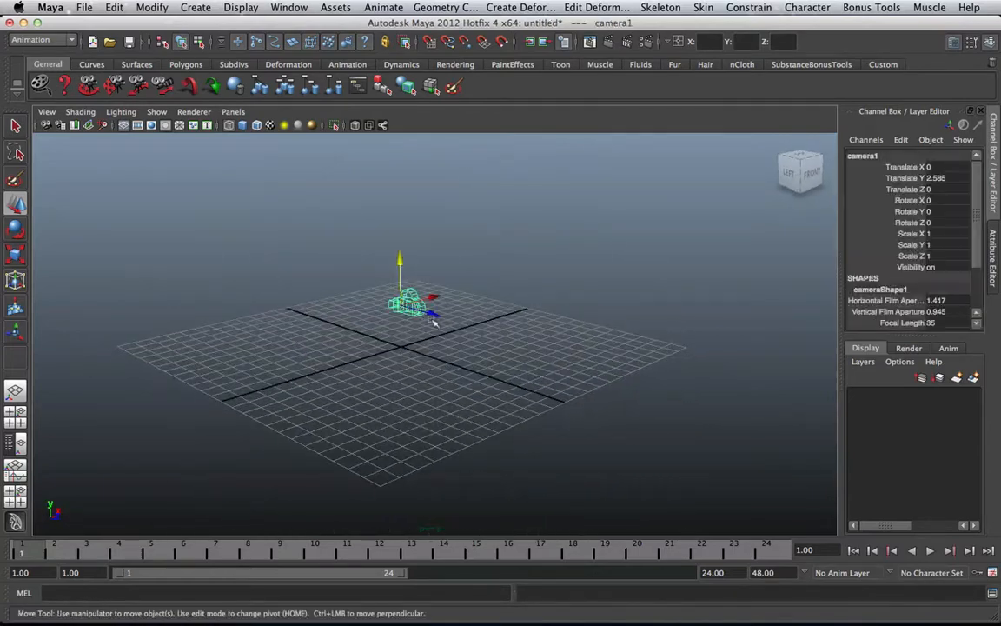
{"action": "left_click", "coordinate": [473, 275]}
{"action": "left_click_drag", "start_coordinate": [476, 328], "coordinate": [487, 451], "text": "alt"}
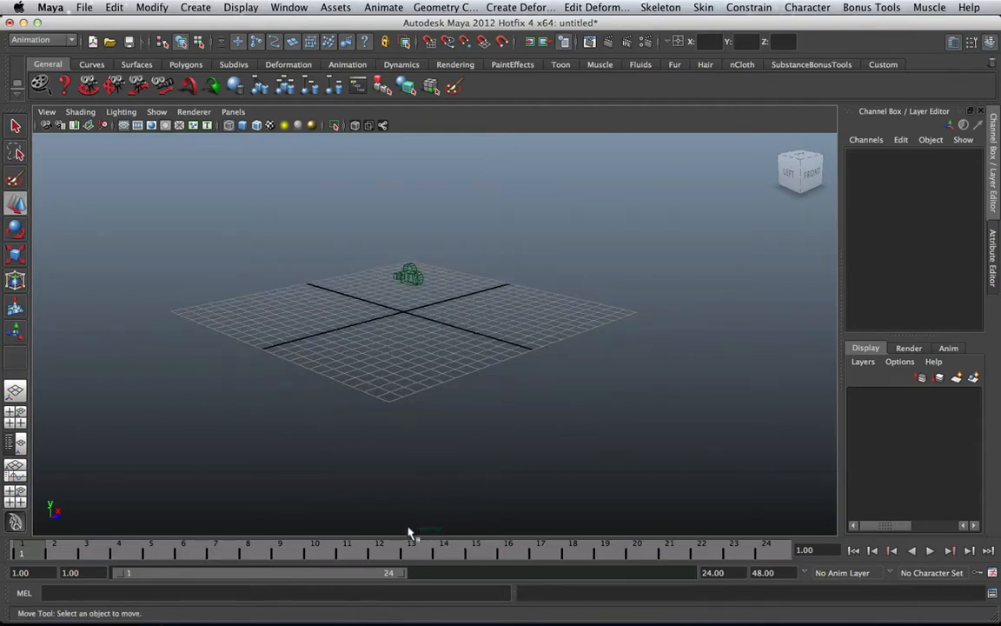
{"action": "scroll", "coordinate": [379, 334], "scroll_direction": "up", "scroll_amount": 6}
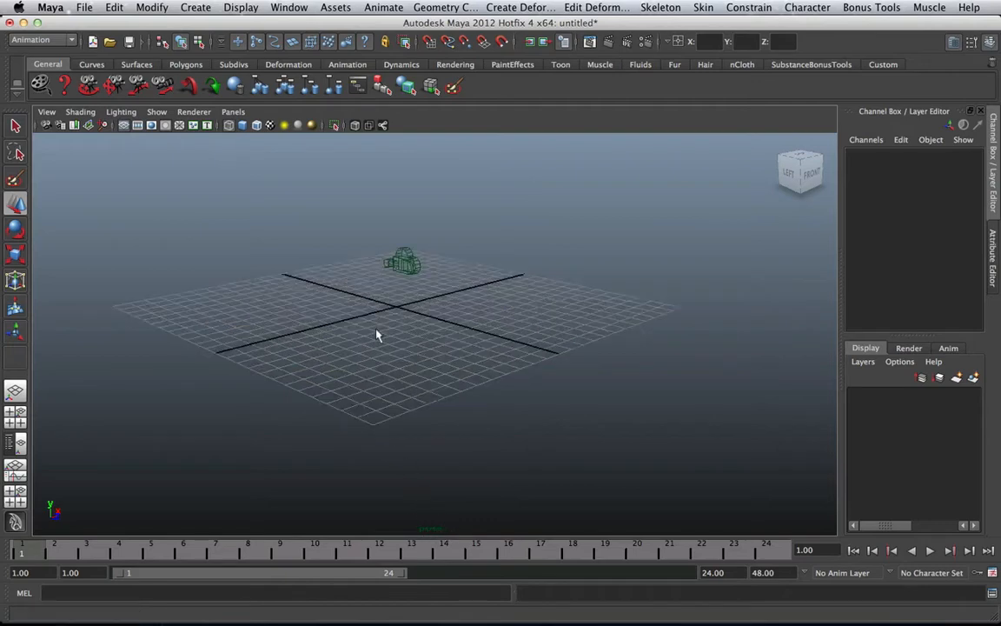
{"action": "scroll", "coordinate": [385, 316], "scroll_direction": "down", "scroll_amount": 2}
{"action": "middle_click_drag", "start_coordinate": [404, 315], "coordinate": [431, 312], "text": "alt"}
Open the Outliner and select camera1 in it
{"action": "left_click", "coordinate": [294, 7]}
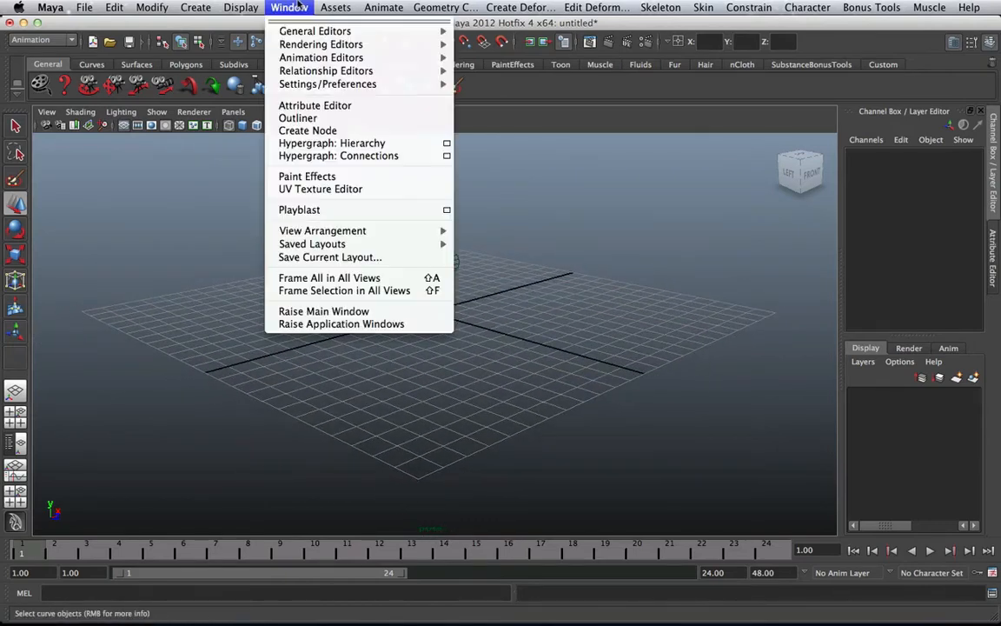
{"action": "left_click", "coordinate": [297, 118]}
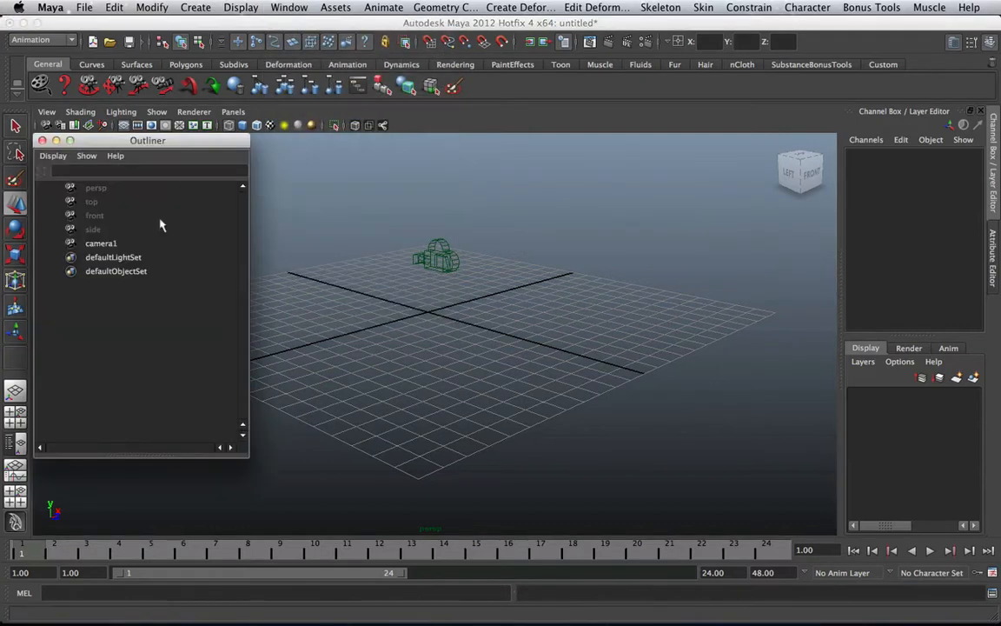
{"action": "left_click", "coordinate": [100, 243]}
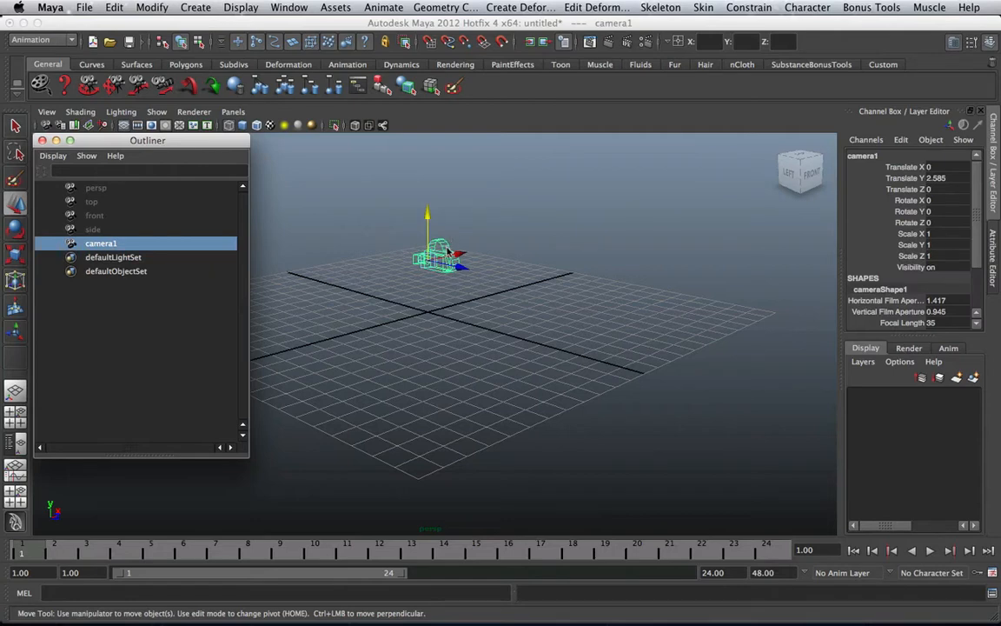
Select the default persp and top cameras in the Outliner, deselect everything and show the four-view layout
{"action": "left_click", "coordinate": [95, 187]}
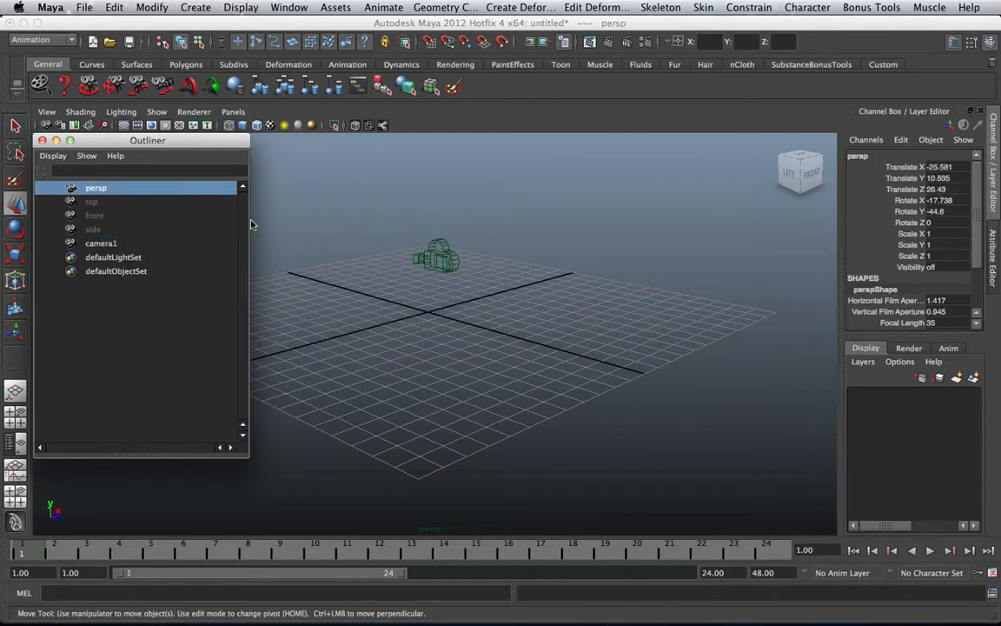
{"action": "left_click", "coordinate": [94, 202]}
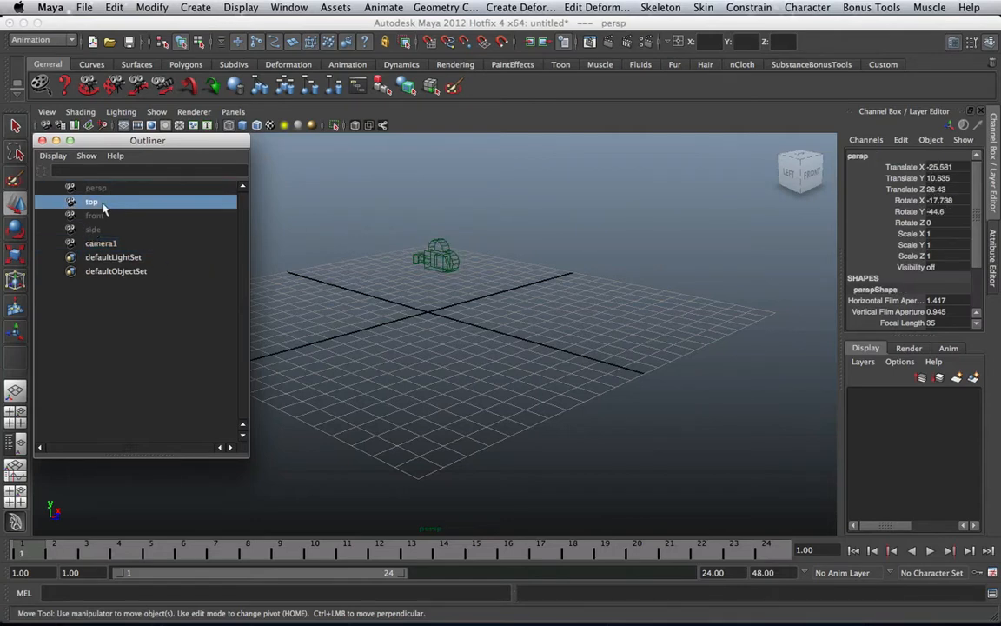
{"action": "left_click", "coordinate": [351, 209]}
{"action": "key", "text": "space"}
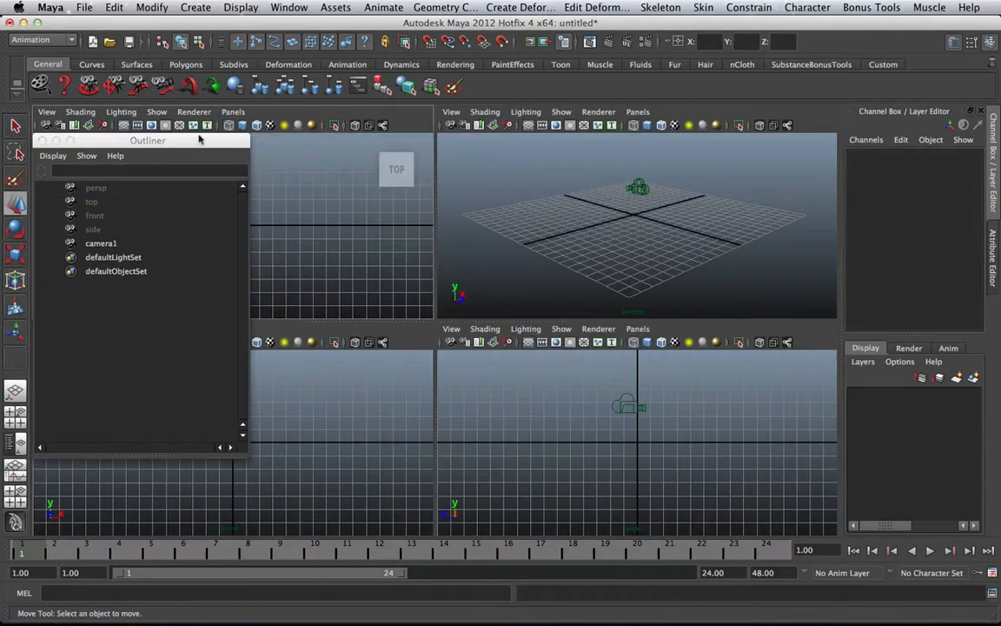
Move the Outliner aside and toggle the grid off and back on in the top, front and side views
{"action": "left_click_drag", "start_coordinate": [199, 140], "coordinate": [776, 141]}
{"action": "left_click", "coordinate": [123, 126]}
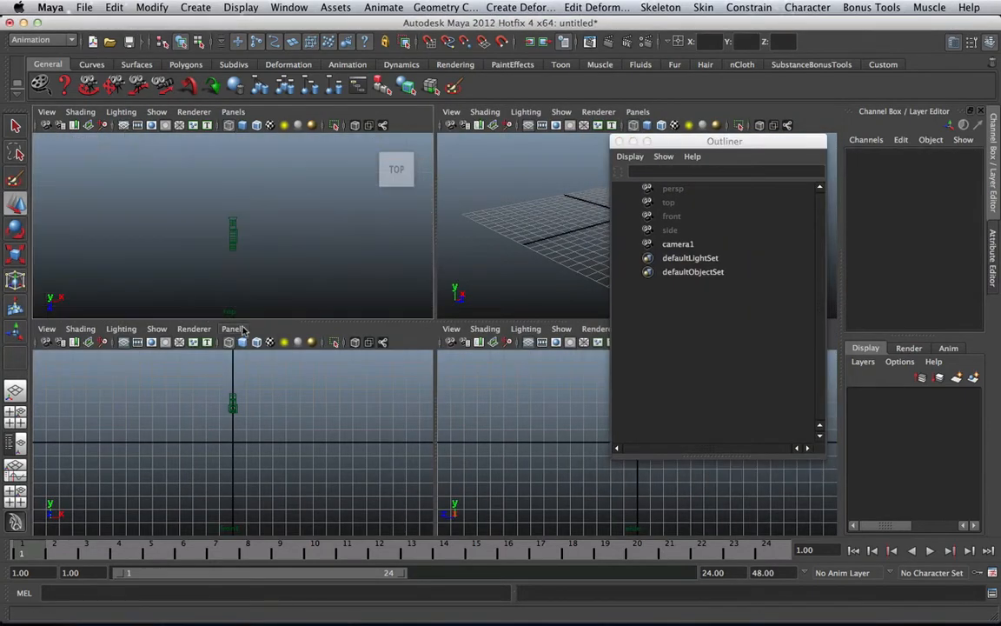
{"action": "left_click", "coordinate": [125, 126]}
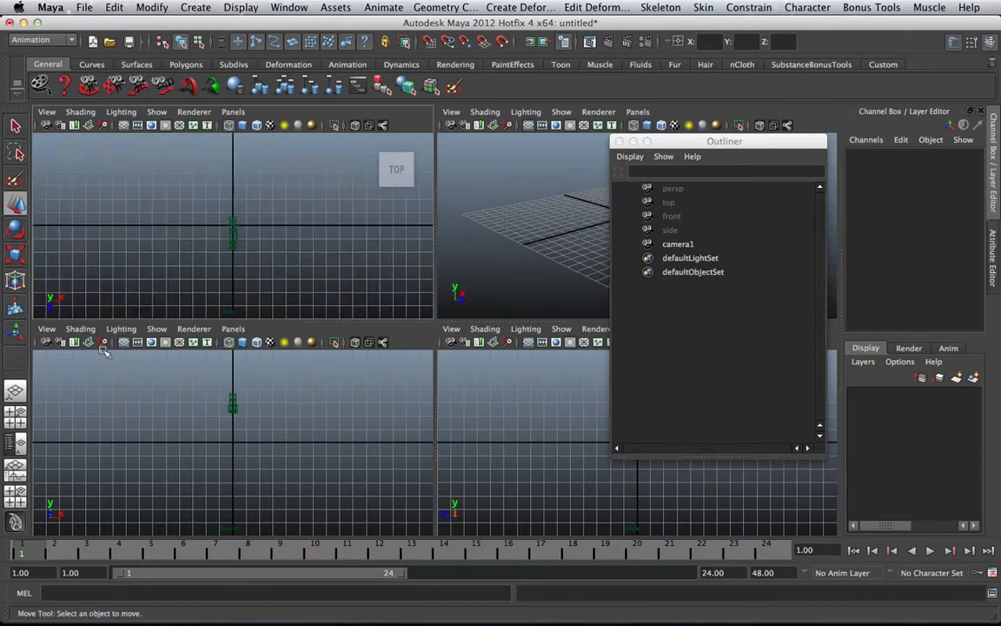
{"action": "left_click", "coordinate": [123, 343]}
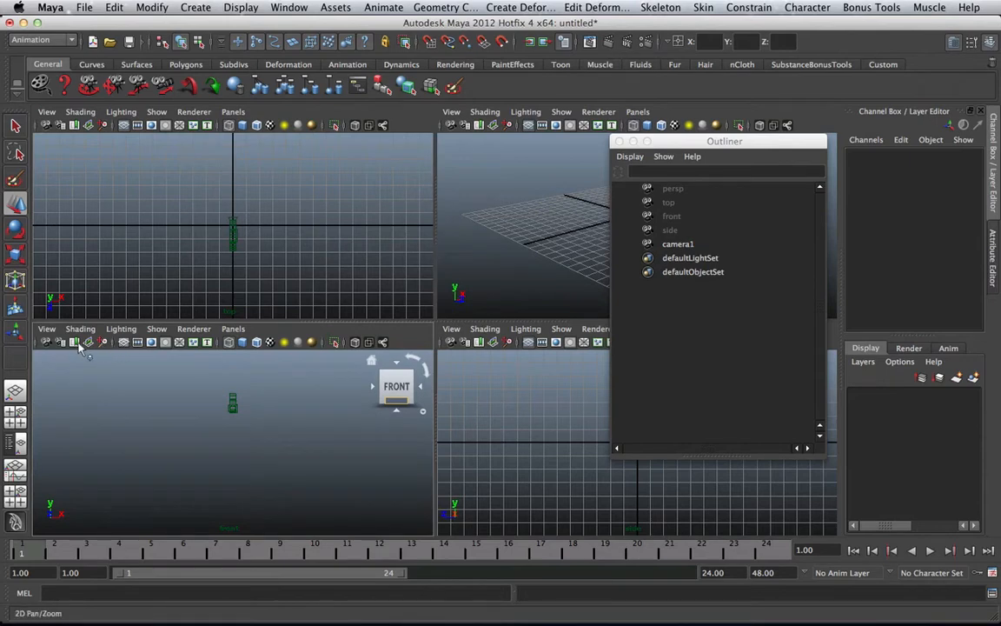
{"action": "left_click", "coordinate": [123, 343]}
{"action": "left_click", "coordinate": [540, 342]}
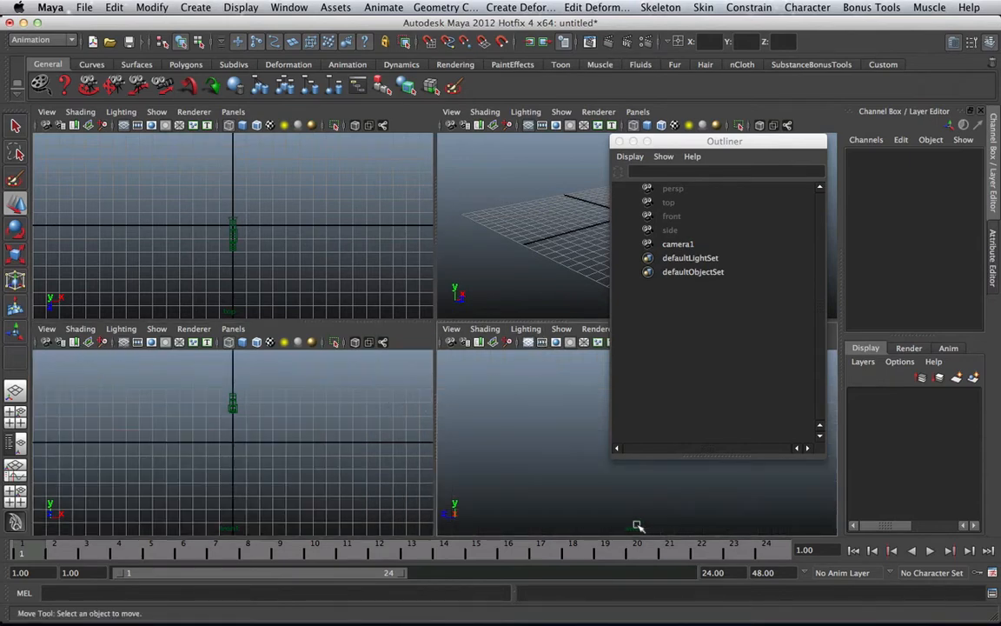
Select the side camera in the Outliner and close the Outliner
{"action": "left_click", "coordinate": [670, 230]}
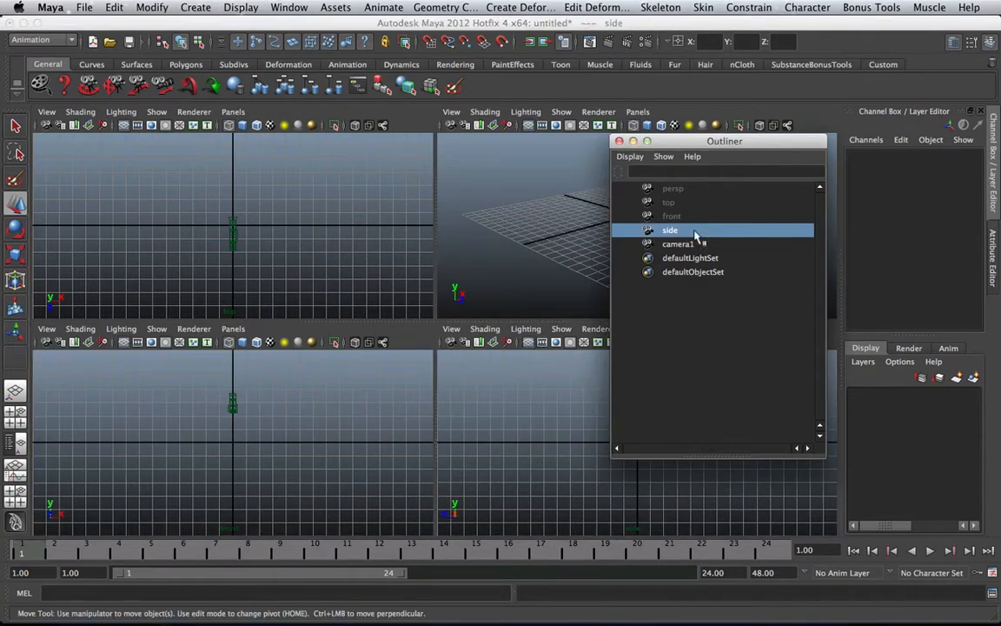
{"action": "left_click_drag", "start_coordinate": [704, 146], "coordinate": [246, 145]}
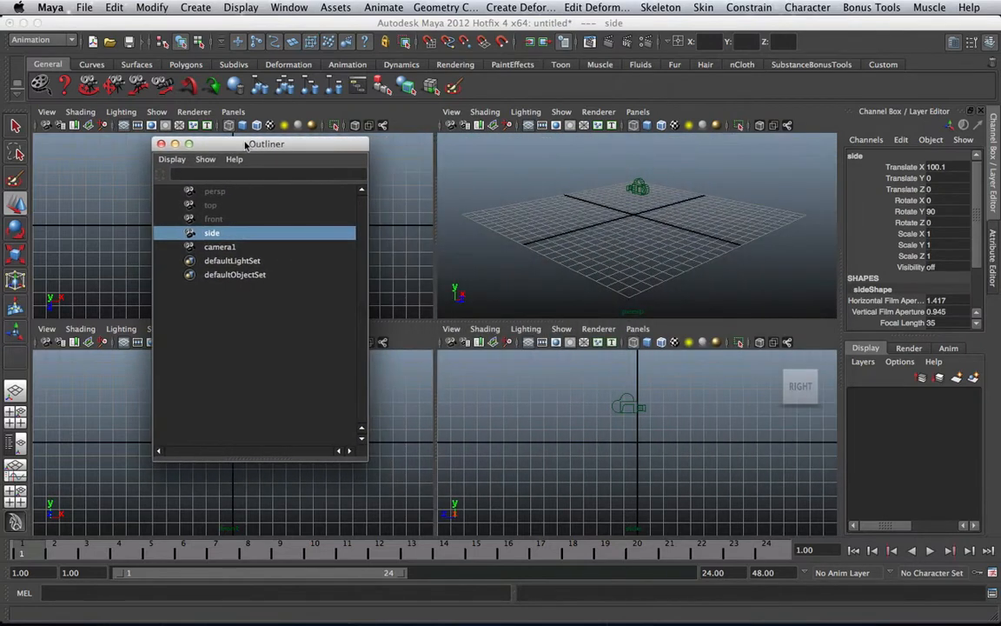
{"action": "left_click", "coordinate": [161, 144]}
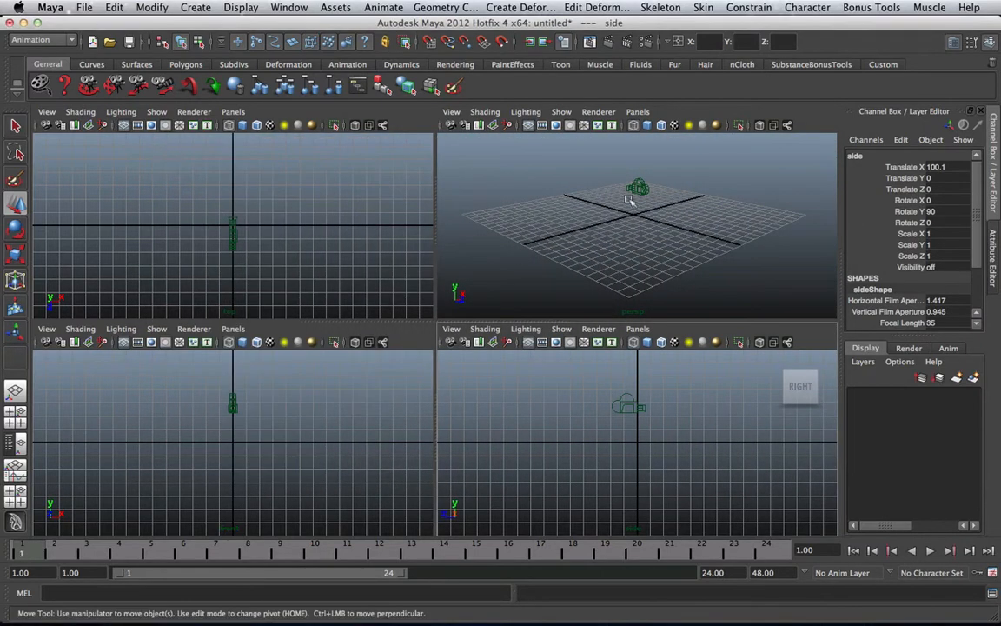
Select camera1 to compare it across the four views, deselect it, and inspect it in the perspective view
{"action": "left_click", "coordinate": [637, 191]}
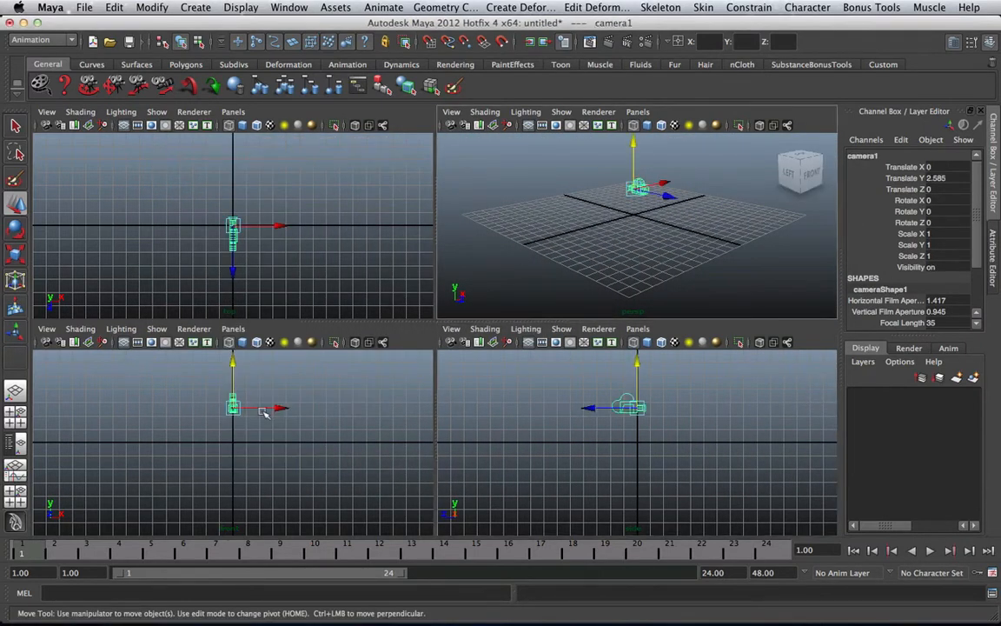
{"action": "left_click", "coordinate": [256, 408]}
{"action": "scroll", "coordinate": [632, 200], "scroll_direction": "down", "scroll_amount": 3}
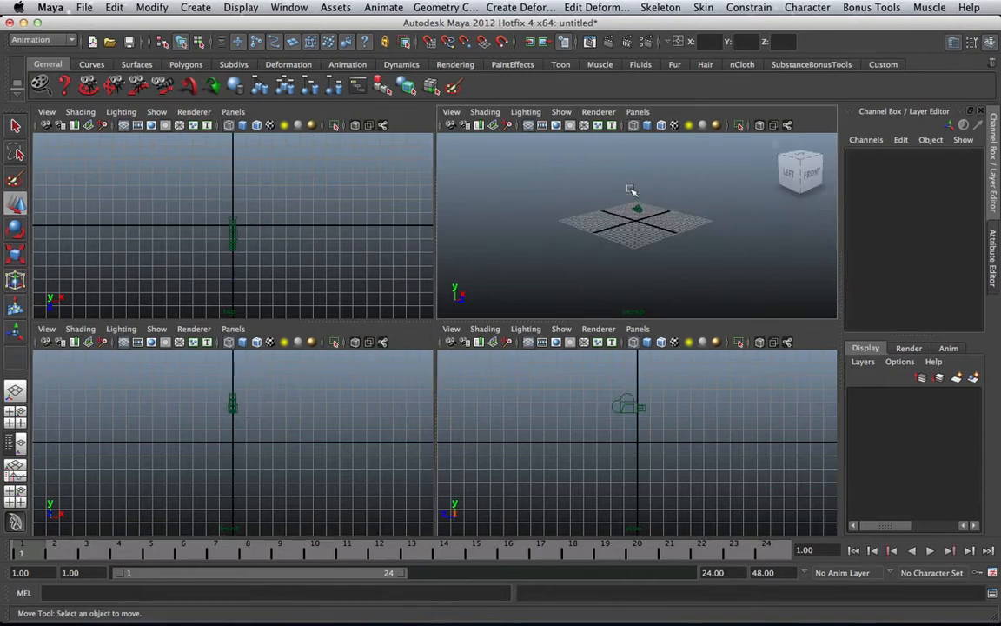
{"action": "scroll", "coordinate": [632, 191], "scroll_direction": "up", "scroll_amount": 5}
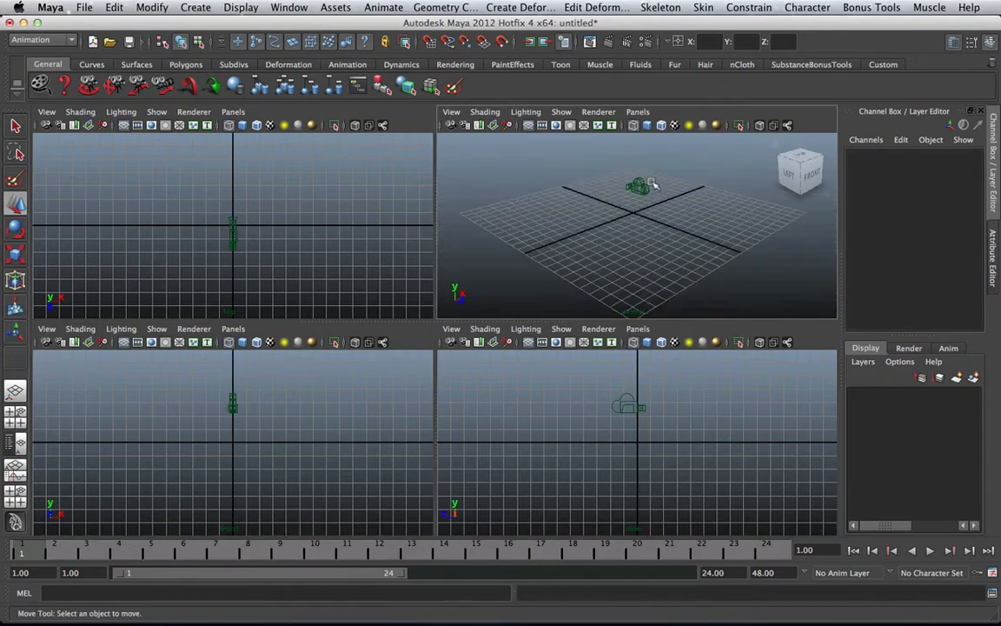
{"action": "left_click_drag", "start_coordinate": [653, 183], "coordinate": [618, 227], "text": "alt"}
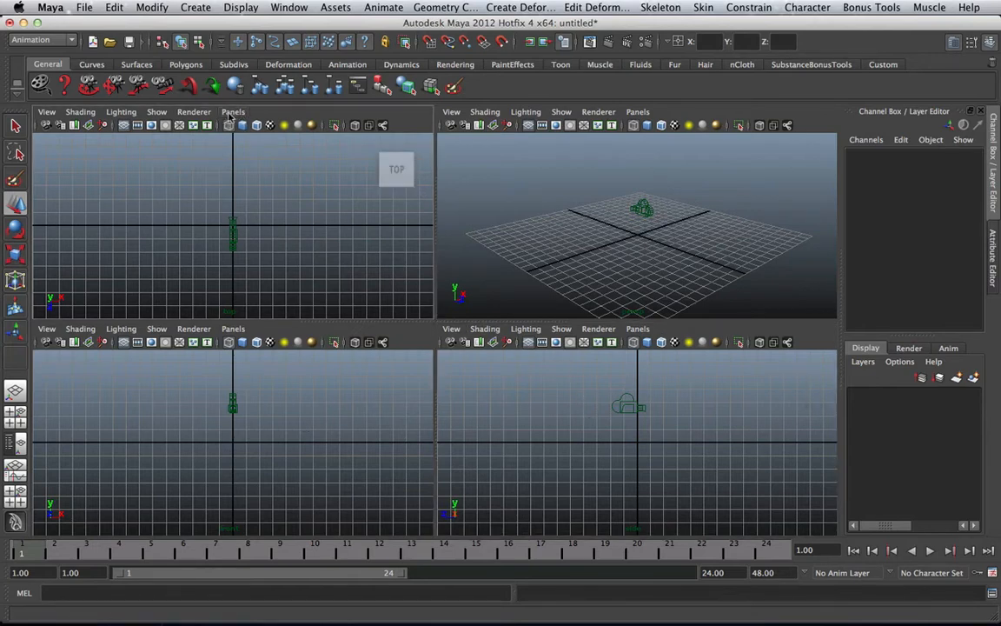
Switch the top view to look through camera1
{"action": "left_click", "coordinate": [232, 112]}
{"action": "mouse_move", "coordinate": [239, 127]}
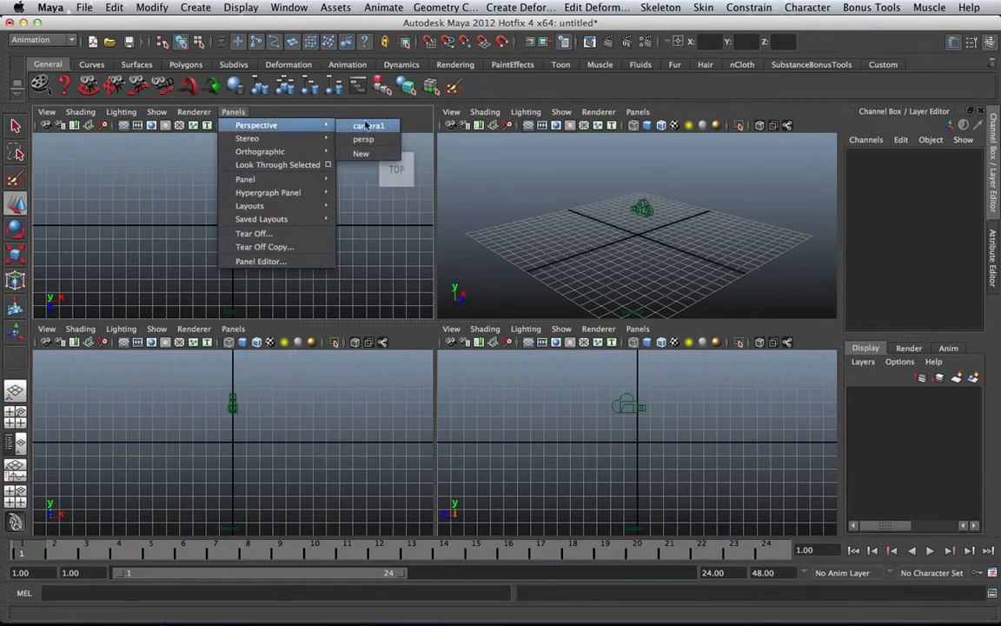
{"action": "left_click", "coordinate": [365, 127]}
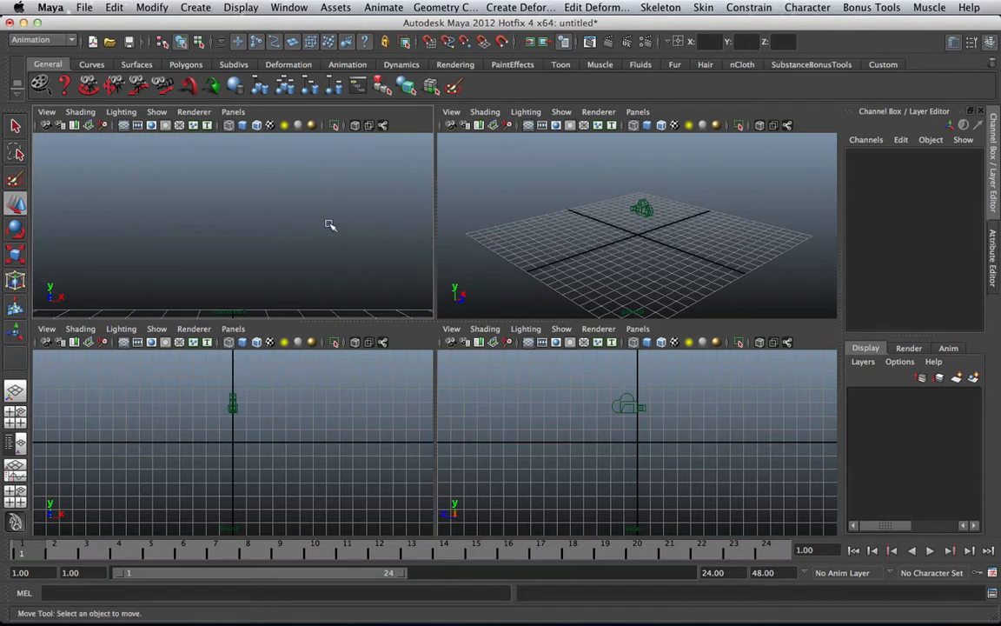
Reposition camera1 by orbiting, dollying and panning in its own view until it looks down on the grid
{"action": "left_click_drag", "start_coordinate": [330, 225], "coordinate": [313, 246], "text": "alt"}
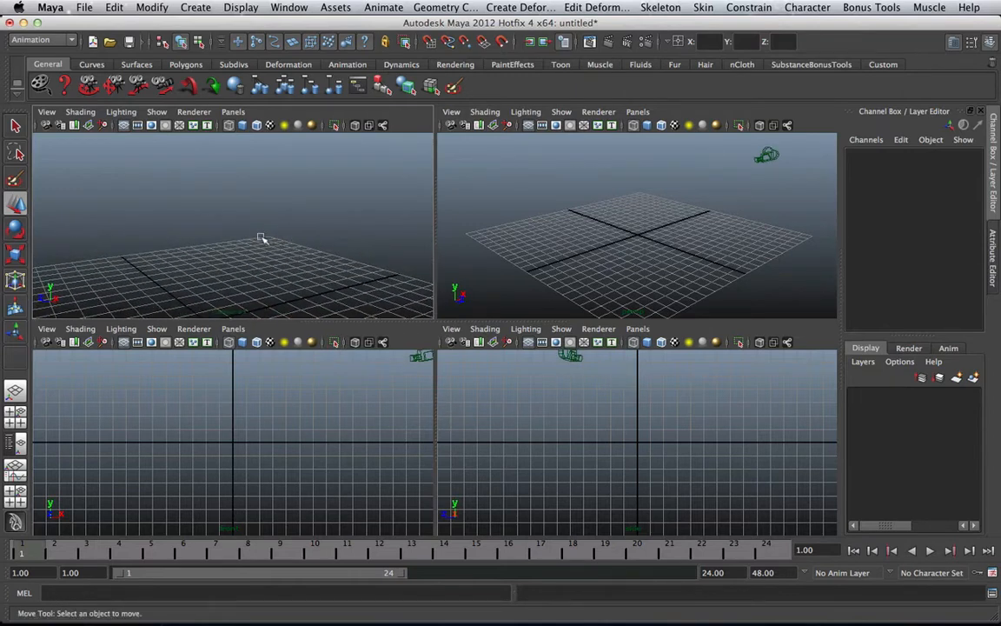
{"action": "left_click_drag", "start_coordinate": [278, 215], "coordinate": [148, 250], "text": "alt"}
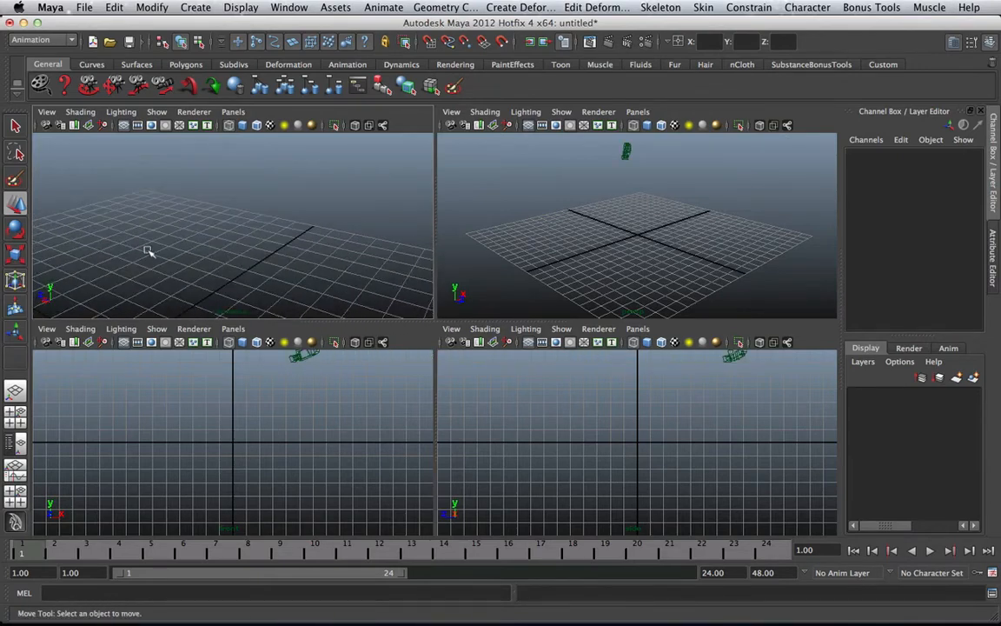
{"action": "right_click_drag", "start_coordinate": [148, 250], "coordinate": [335, 250], "text": "alt"}
{"action": "right_click_drag", "start_coordinate": [189, 250], "coordinate": [294, 249], "text": "alt"}
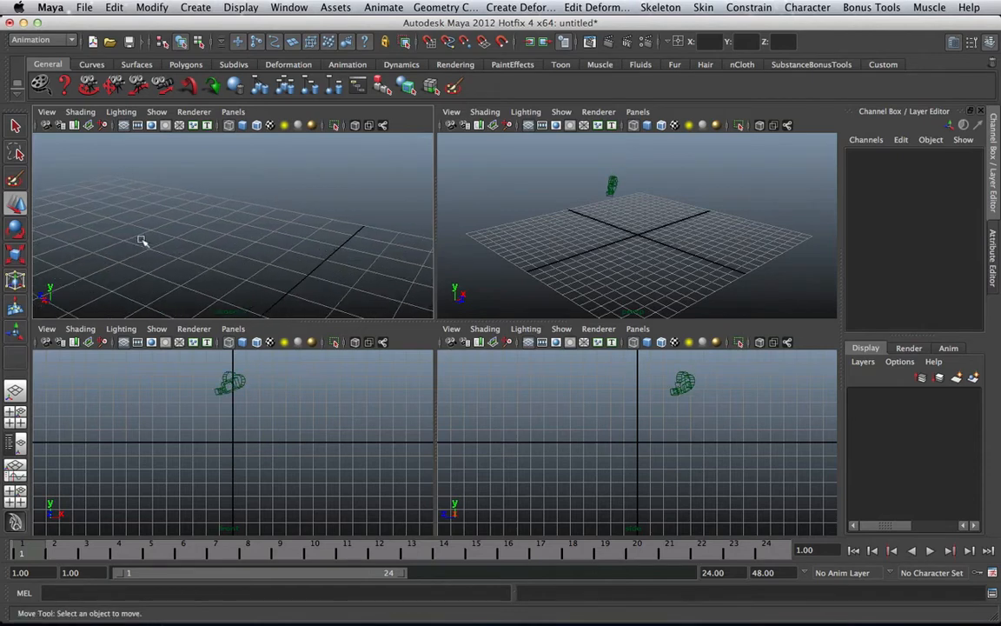
{"action": "right_click_drag", "start_coordinate": [178, 222], "coordinate": [324, 224], "text": "alt"}
{"action": "middle_click_drag", "start_coordinate": [324, 223], "coordinate": [230, 224], "text": "alt"}
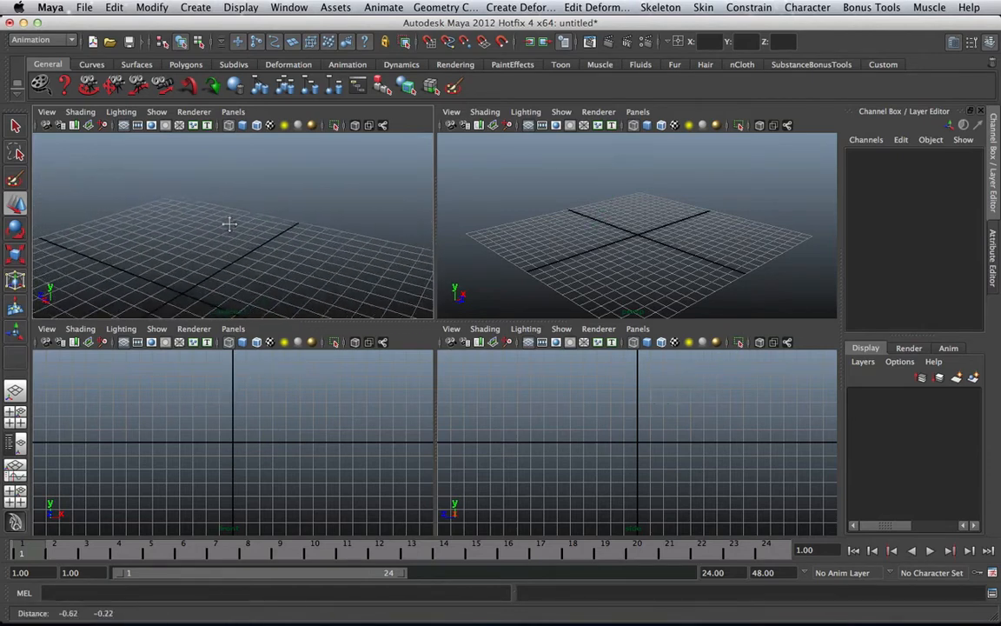
{"action": "left_click_drag", "start_coordinate": [257, 227], "coordinate": [258, 192], "text": "alt"}
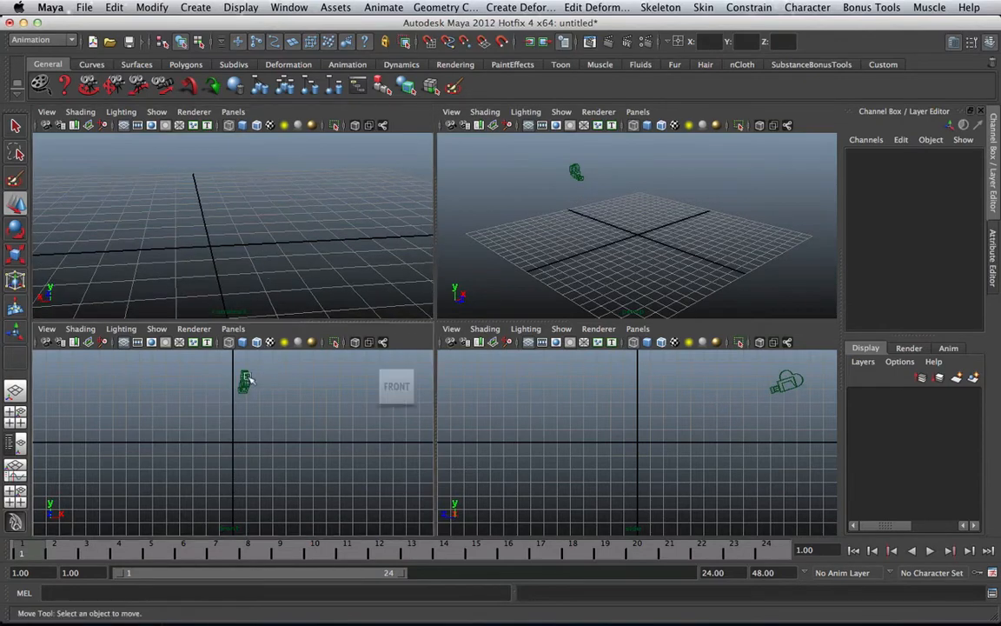
Select camera1, orbit its view to 142.4 in Rotate Y, and move it to about X 1.848, Y 3.416
{"action": "left_click", "coordinate": [241, 383]}
{"action": "left_click_drag", "start_coordinate": [273, 230], "coordinate": [290, 223], "text": "alt"}
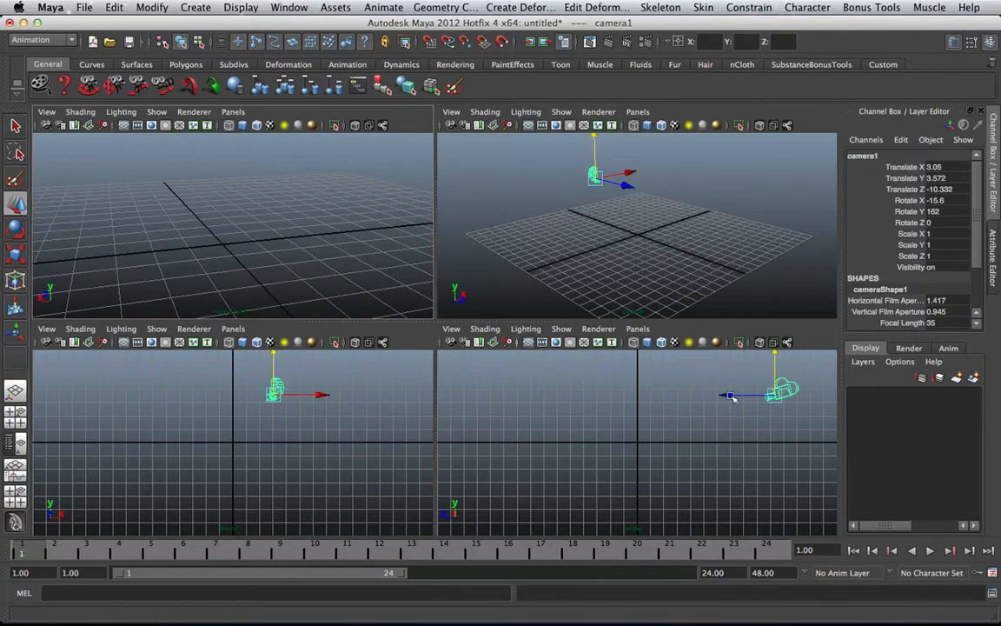
{"action": "mouse_move", "coordinate": [284, 286]}
{"action": "left_mouse_down", "text": "alt"}
{"action": "mouse_move", "coordinate": [331, 275]}
{"action": "mouse_move", "coordinate": [304, 287]}
{"action": "left_mouse_up", "text": "alt"}
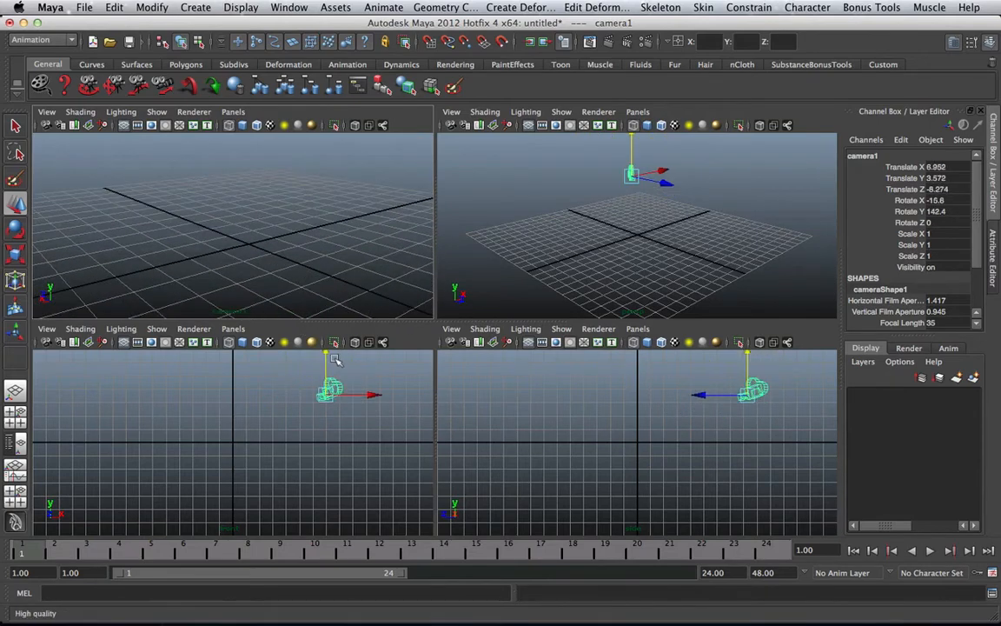
{"action": "left_click_drag", "start_coordinate": [370, 401], "coordinate": [293, 395]}
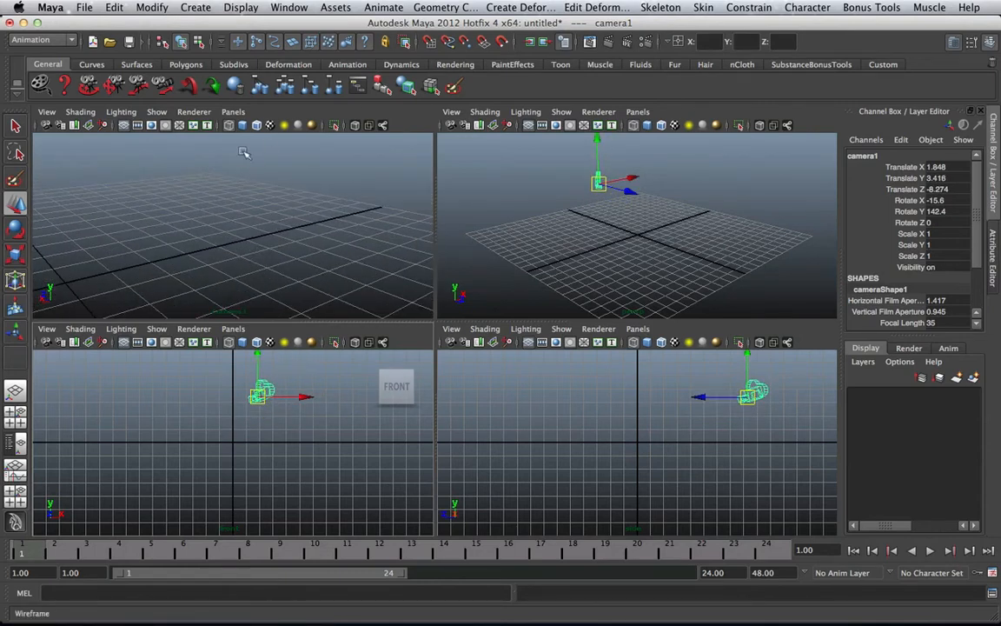
Return the camera1 view to the orthographic top view and bring the camera into sight with nothing selected
{"action": "left_click", "coordinate": [233, 112]}
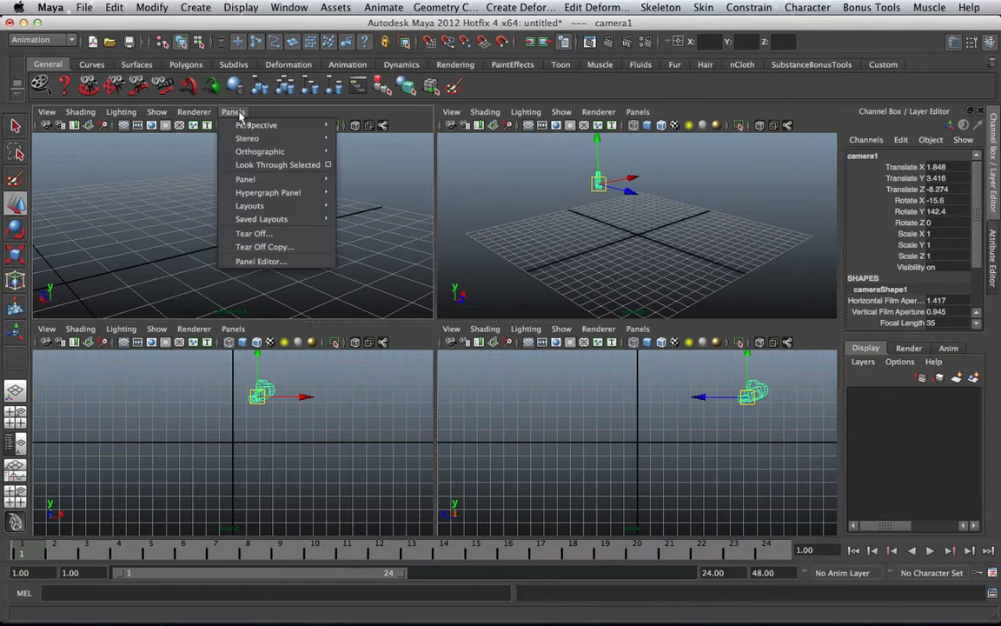
{"action": "mouse_move", "coordinate": [249, 155]}
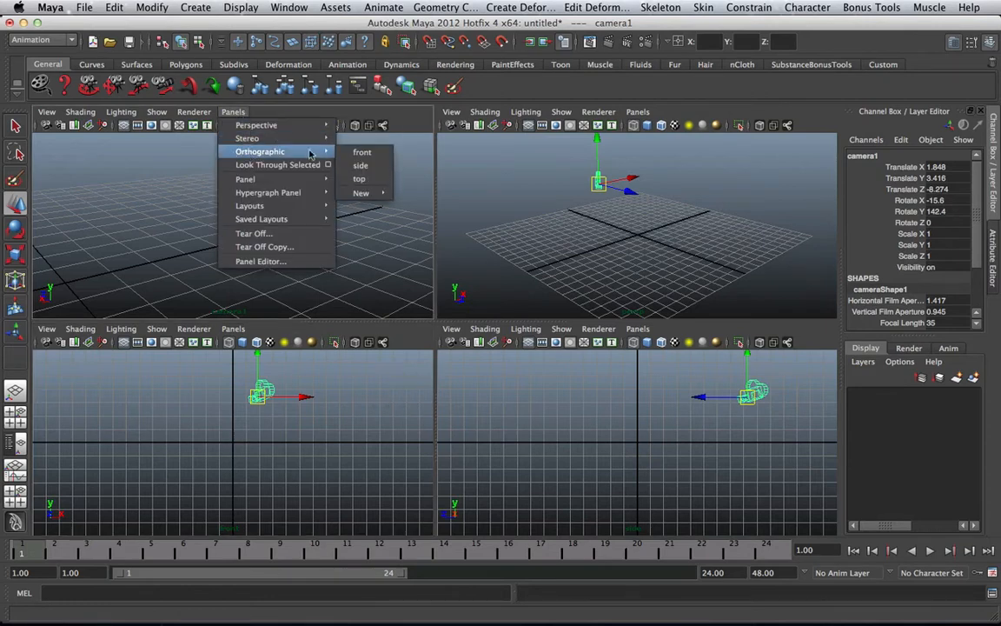
{"action": "left_click", "coordinate": [359, 179]}
{"action": "left_click", "coordinate": [295, 195]}
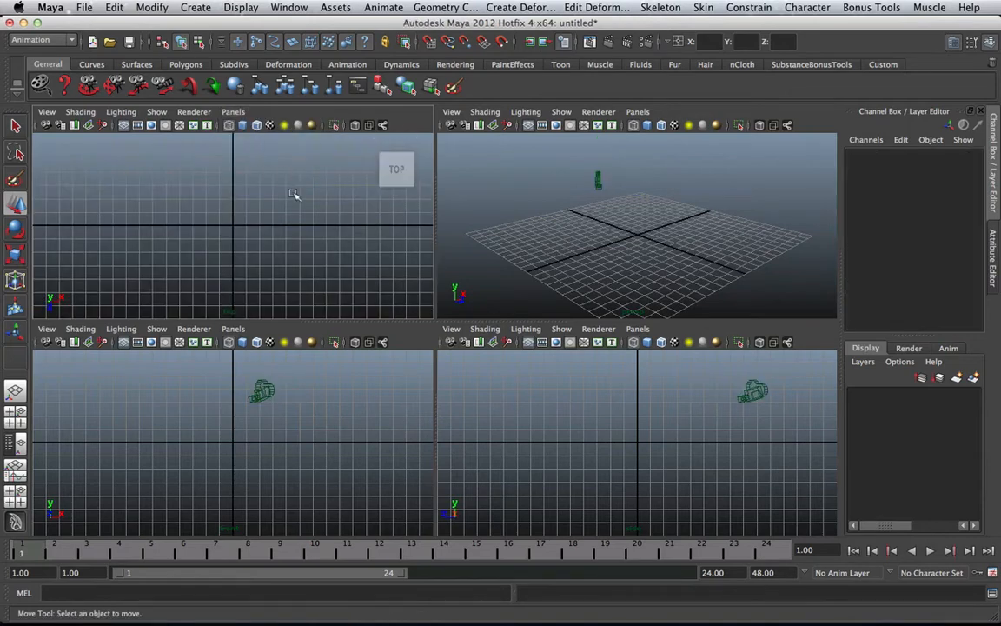
{"action": "middle_click_drag", "start_coordinate": [292, 172], "coordinate": [294, 202], "text": "alt"}
{"action": "scroll", "coordinate": [294, 202], "scroll_direction": "up", "scroll_amount": 5}
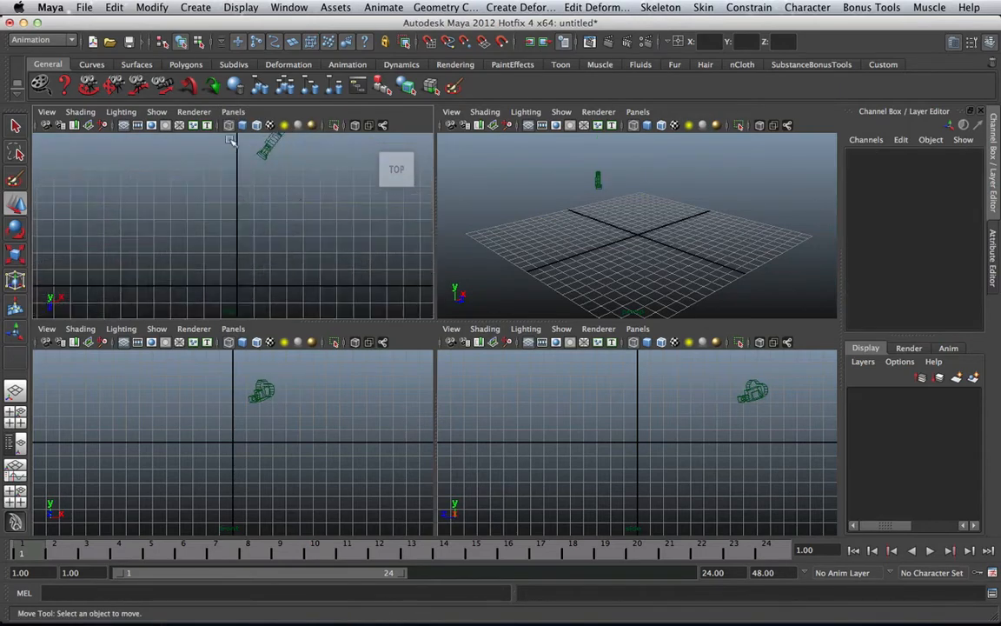
{"action": "left_click", "coordinate": [639, 112]}
{"action": "mouse_move", "coordinate": [687, 125]}
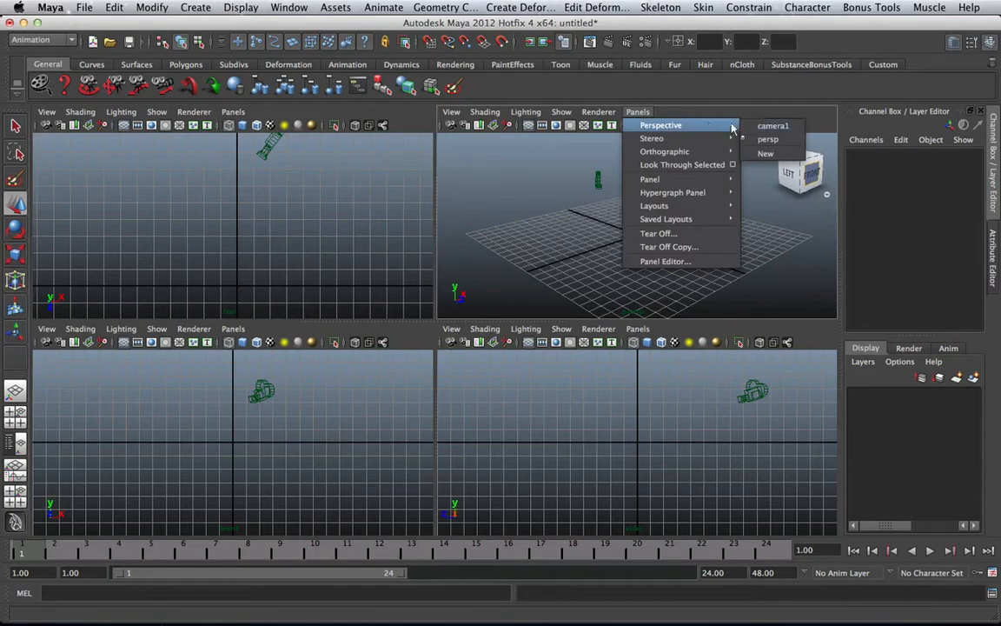
{"action": "left_click", "coordinate": [535, 165]}
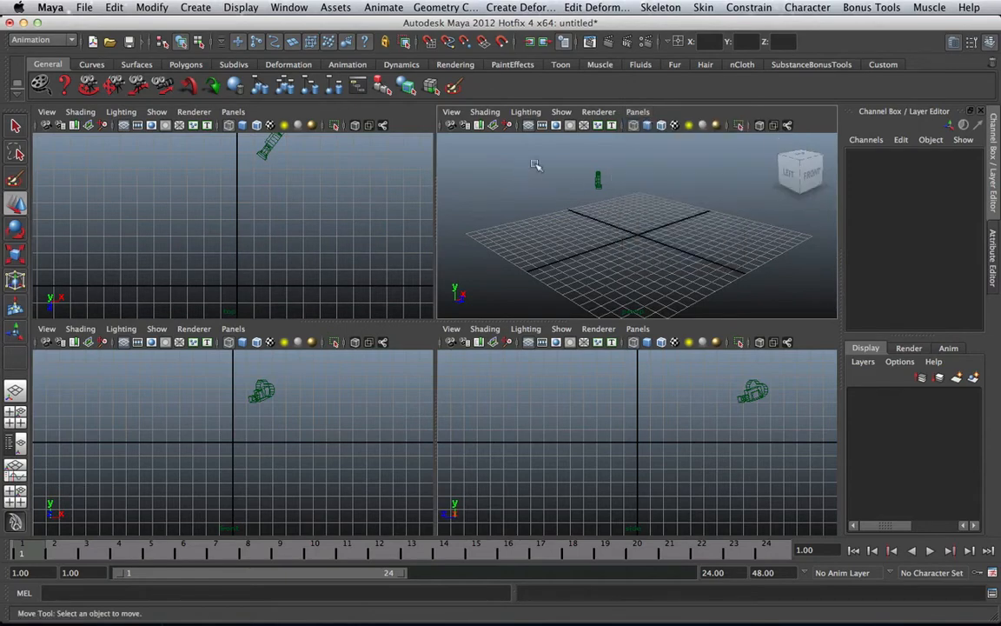
Maximize the perspective view and change the layout to two panes side by side
{"action": "key", "text": "space"}
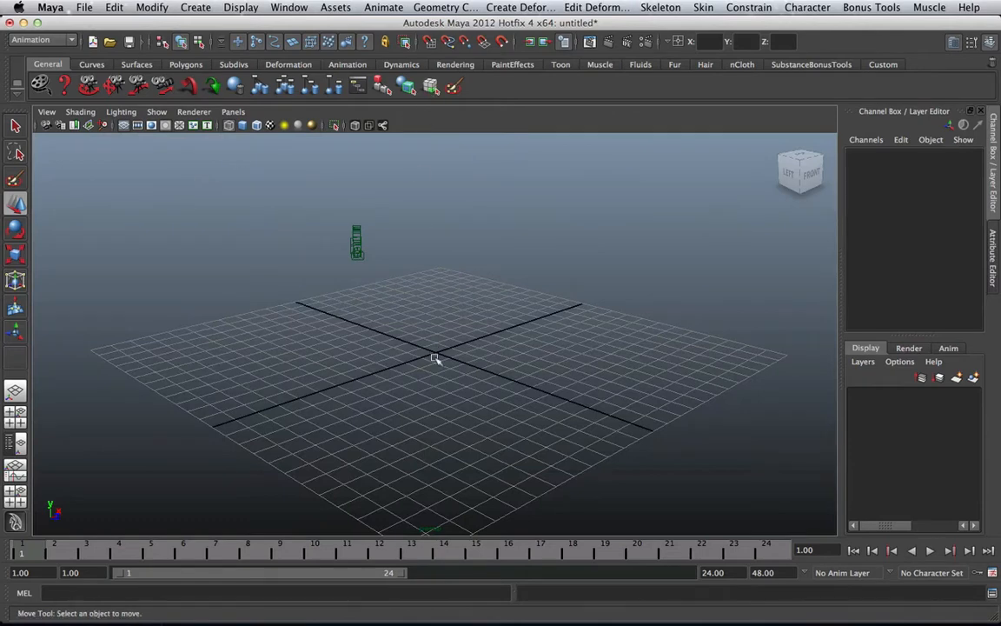
{"action": "key", "text": "space"}
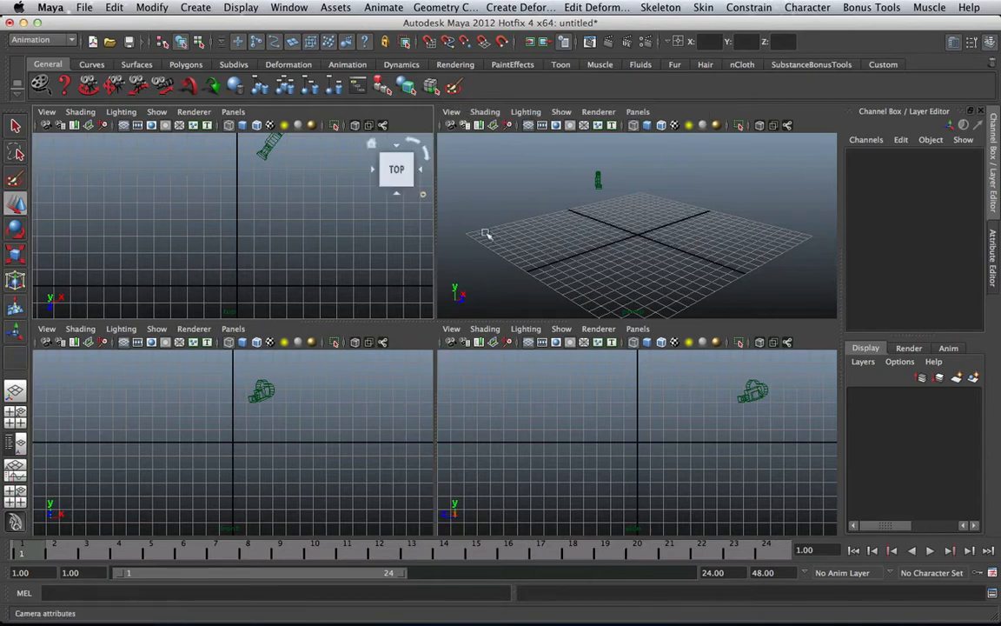
{"action": "key", "text": "space"}
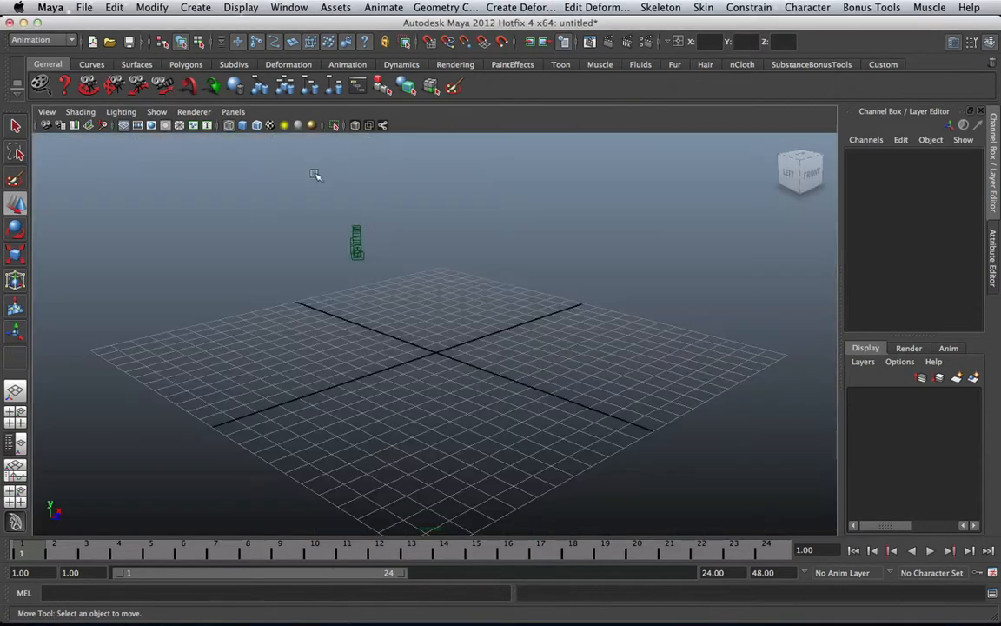
{"action": "left_click", "coordinate": [228, 112]}
{"action": "mouse_move", "coordinate": [258, 209]}
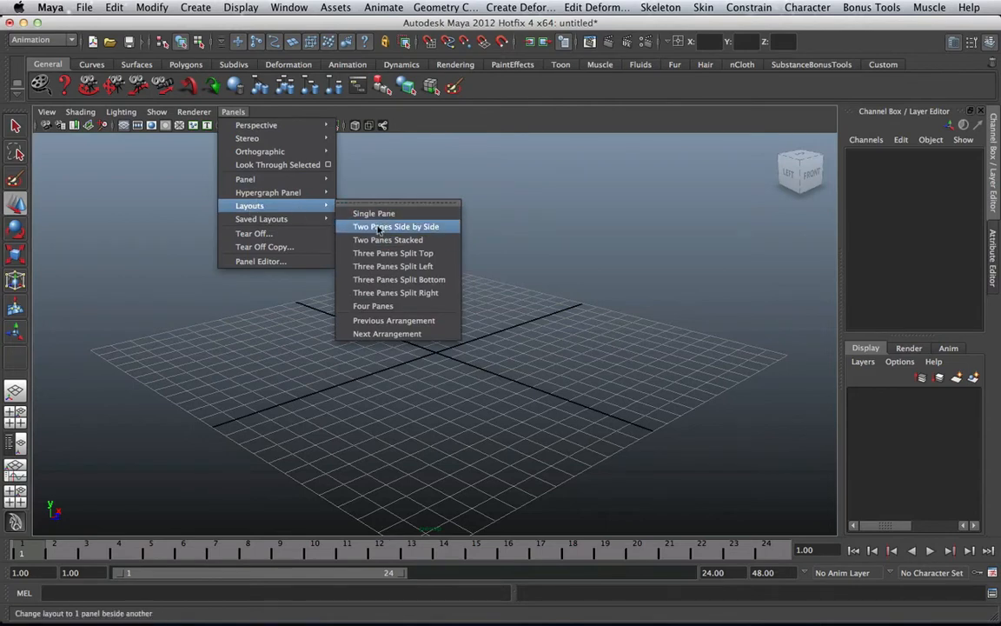
{"action": "left_click", "coordinate": [425, 228]}
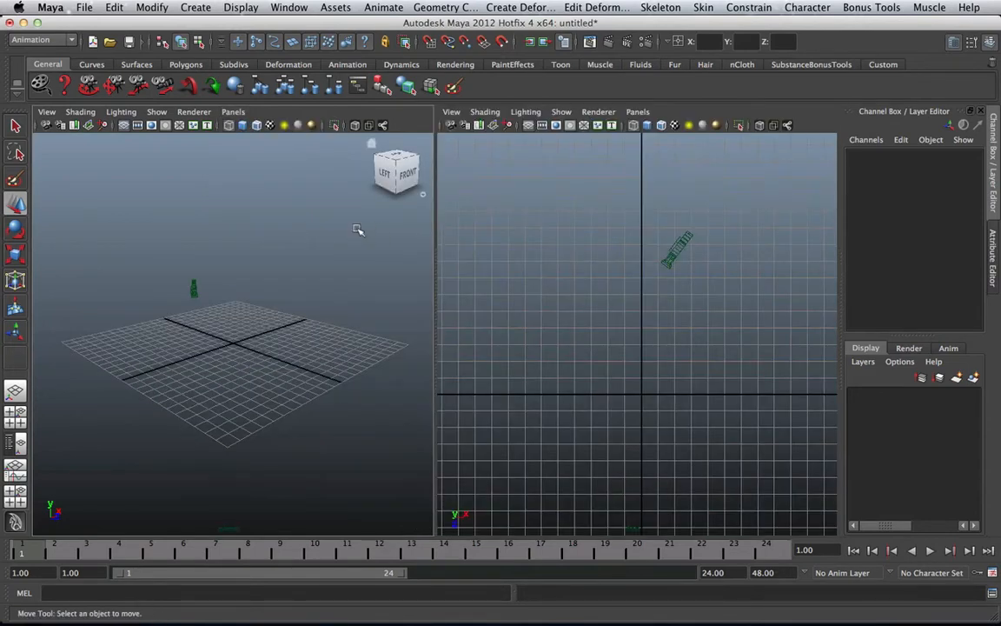
Show the camera1 view in the second pane in place of the orthographic top view
{"action": "left_click_drag", "start_coordinate": [326, 229], "coordinate": [275, 296], "text": "alt"}
{"action": "left_click", "coordinate": [520, 174]}
{"action": "left_click", "coordinate": [637, 112]}
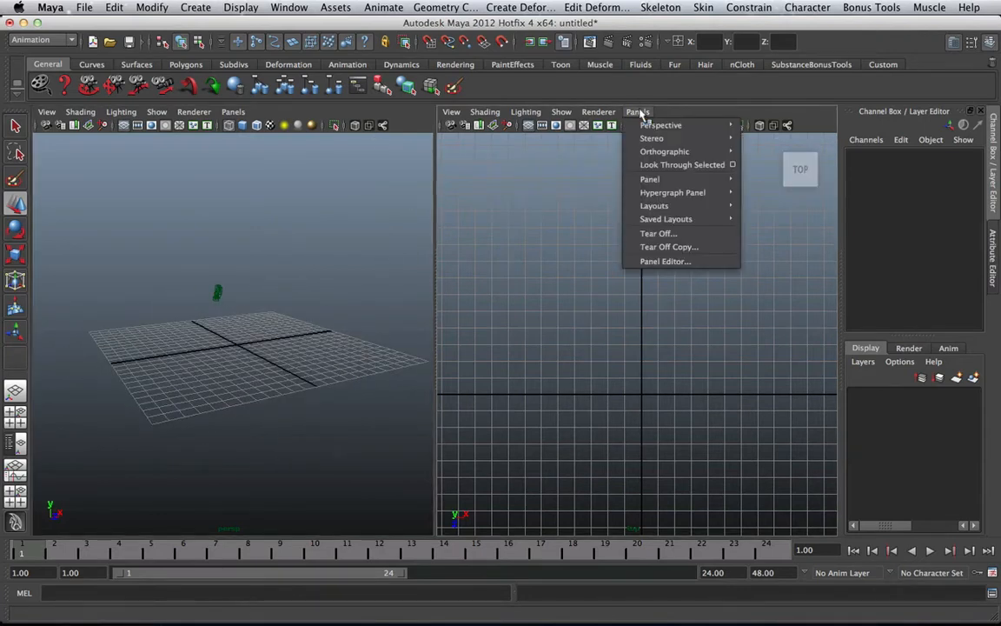
{"action": "mouse_move", "coordinate": [647, 127]}
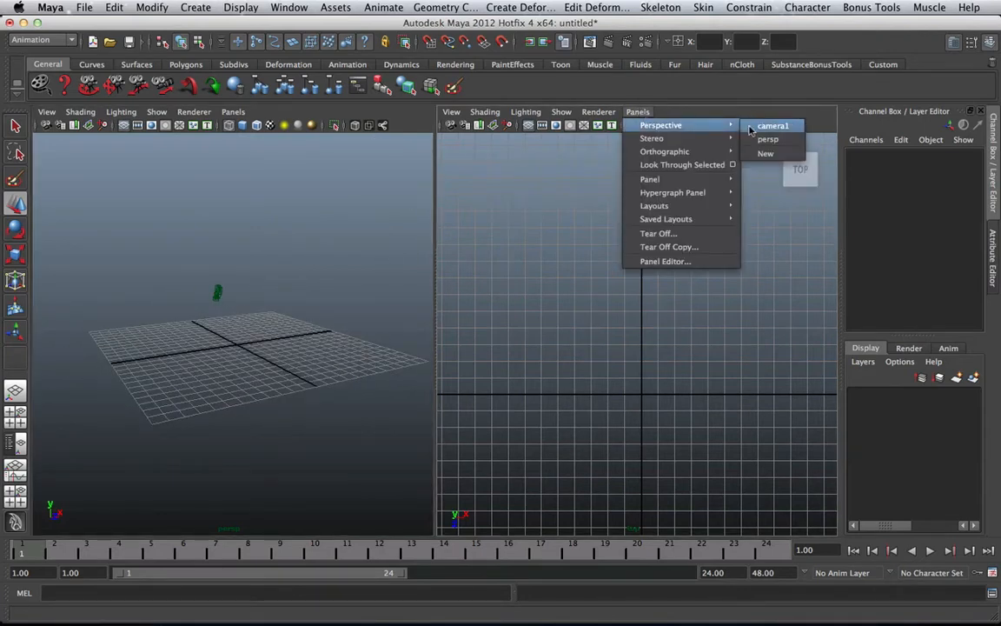
{"action": "left_click", "coordinate": [788, 126]}
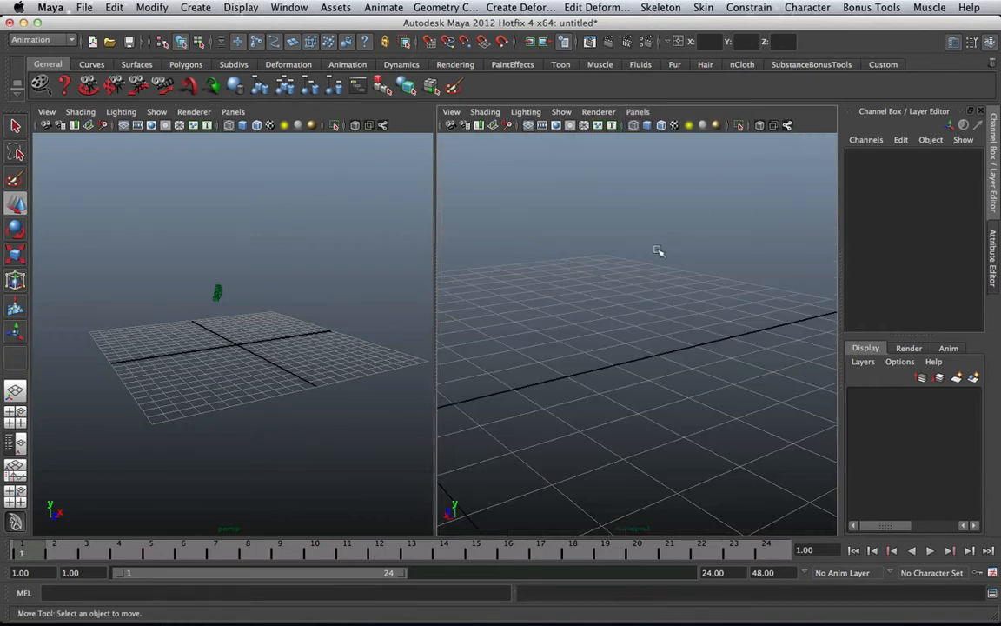
Reposition camera1 by orbiting and dollying in its own view, and follow the camera in the perspective pane
{"action": "mouse_move", "coordinate": [659, 251]}
{"action": "left_mouse_down", "text": "alt"}
{"action": "mouse_move", "coordinate": [591, 271]}
{"action": "mouse_move", "coordinate": [688, 224]}
{"action": "mouse_move", "coordinate": [637, 239]}
{"action": "mouse_move", "coordinate": [663, 239]}
{"action": "left_mouse_up", "text": "alt"}
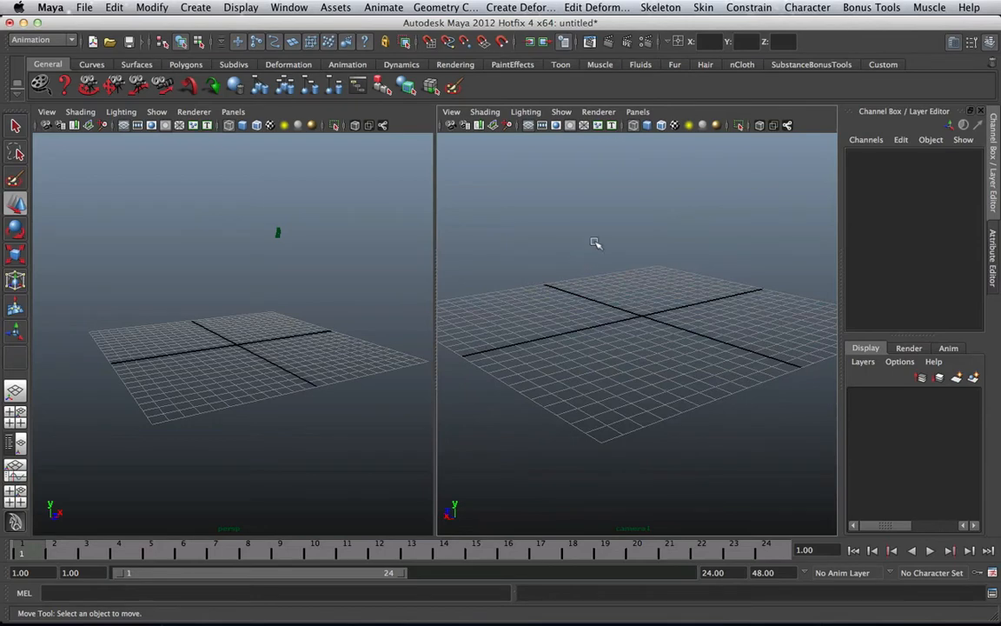
{"action": "left_click_drag", "start_coordinate": [595, 243], "coordinate": [590, 271], "text": "alt"}
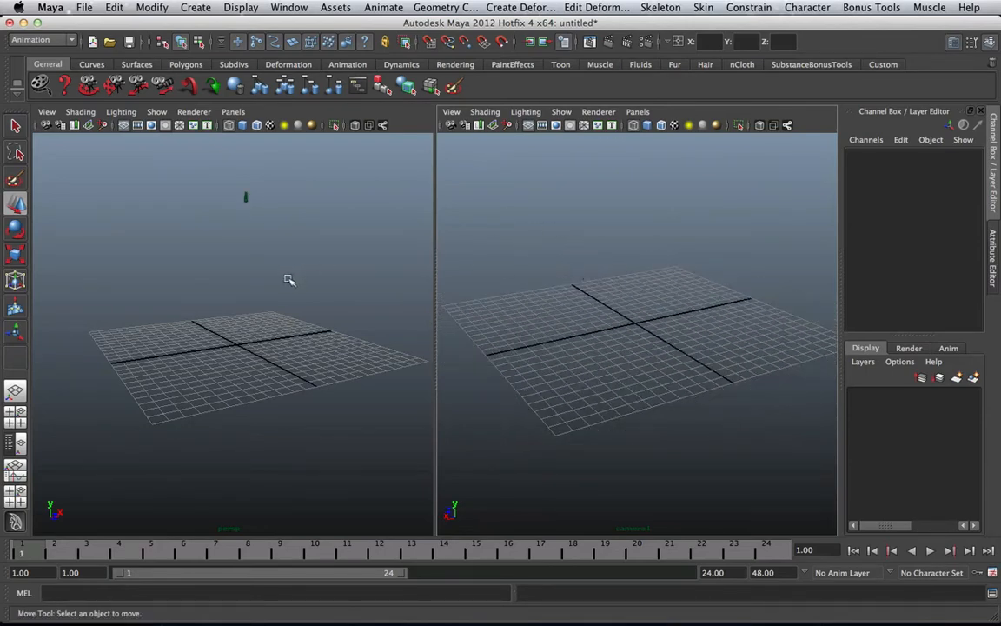
{"action": "mouse_move", "coordinate": [289, 280]}
{"action": "left_mouse_down", "text": "alt"}
{"action": "mouse_move", "coordinate": [371, 275]}
{"action": "mouse_move", "coordinate": [286, 279]}
{"action": "left_mouse_up", "text": "alt"}
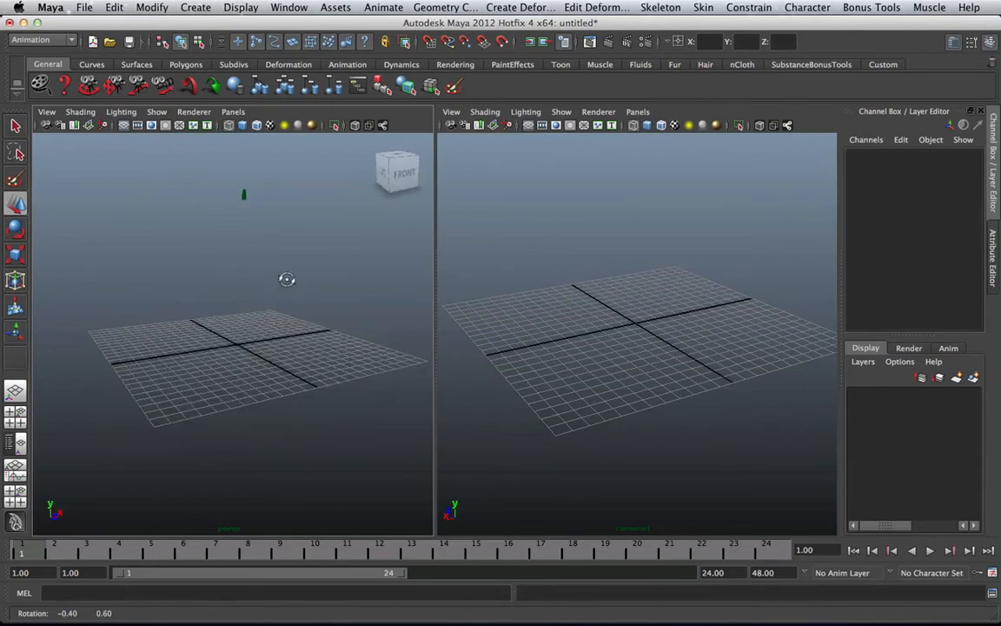
{"action": "left_click_drag", "start_coordinate": [245, 221], "coordinate": [190, 224], "text": "alt"}
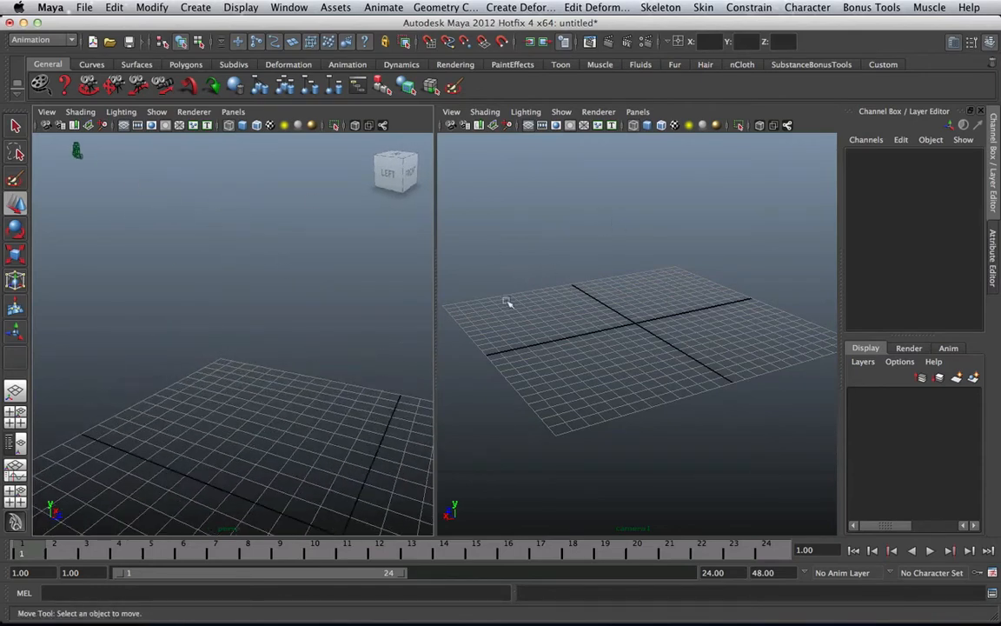
{"action": "scroll", "coordinate": [656, 273], "scroll_direction": "down", "scroll_amount": 5}
{"action": "left_click_drag", "start_coordinate": [363, 313], "coordinate": [323, 300], "text": "alt"}
{"action": "scroll", "coordinate": [679, 317], "scroll_direction": "up", "scroll_amount": 10}
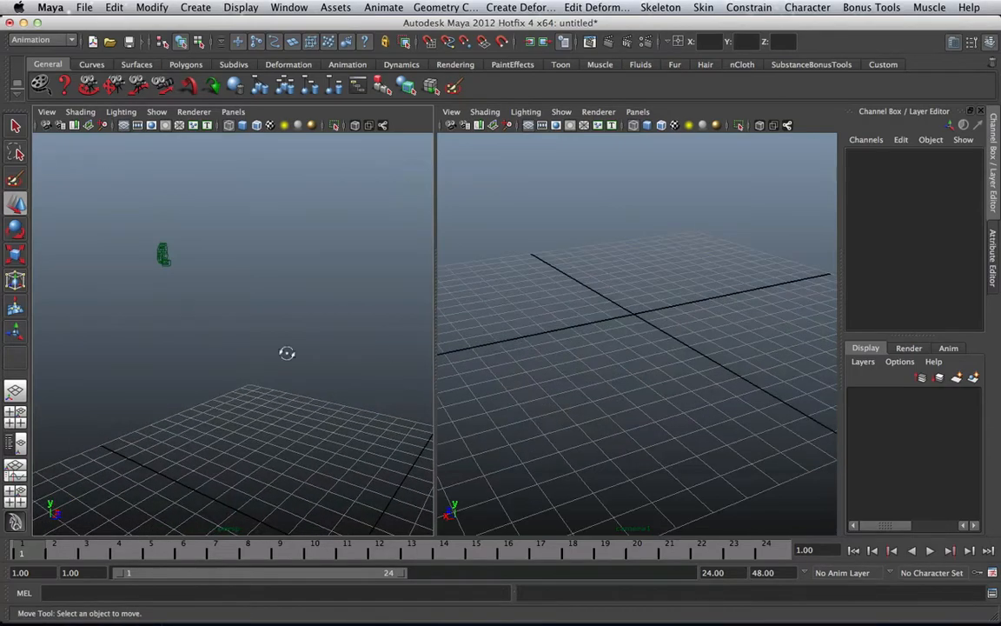
{"action": "left_click_drag", "start_coordinate": [286, 353], "coordinate": [278, 326], "text": "alt"}
{"action": "middle_click_drag", "start_coordinate": [278, 326], "coordinate": [275, 315], "text": "alt"}
{"action": "left_click_drag", "start_coordinate": [275, 315], "coordinate": [269, 261], "text": "alt"}
Maximize the camera1 view, then orbit and dolly the camera around the grid
{"action": "key", "text": "space"}
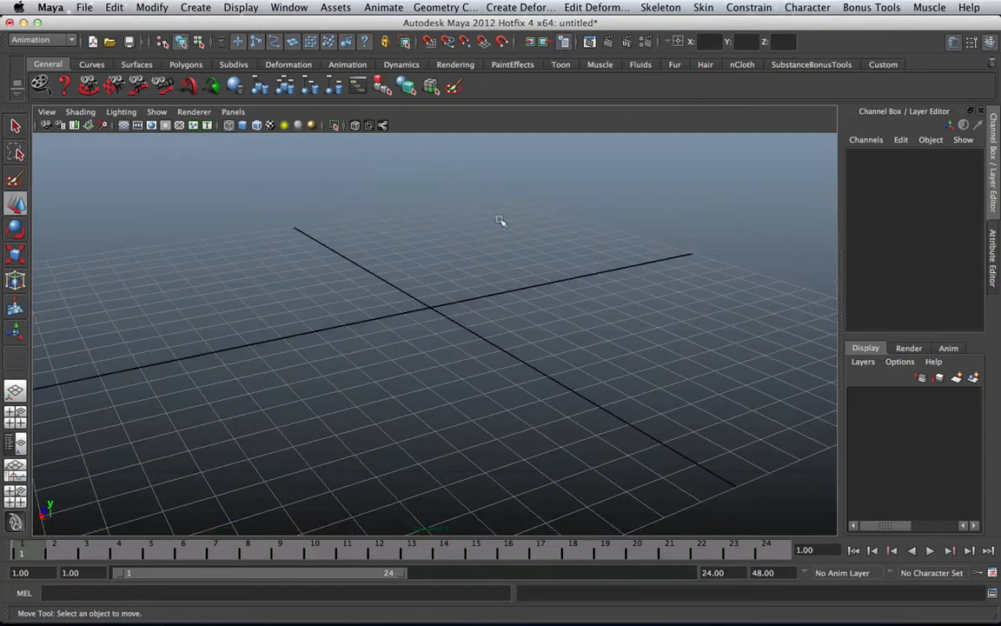
{"action": "scroll", "coordinate": [518, 270], "scroll_direction": "down", "scroll_amount": 5}
{"action": "left_click_drag", "start_coordinate": [511, 271], "coordinate": [491, 279], "text": "alt"}
{"action": "scroll", "coordinate": [491, 279], "scroll_direction": "up", "scroll_amount": 4}
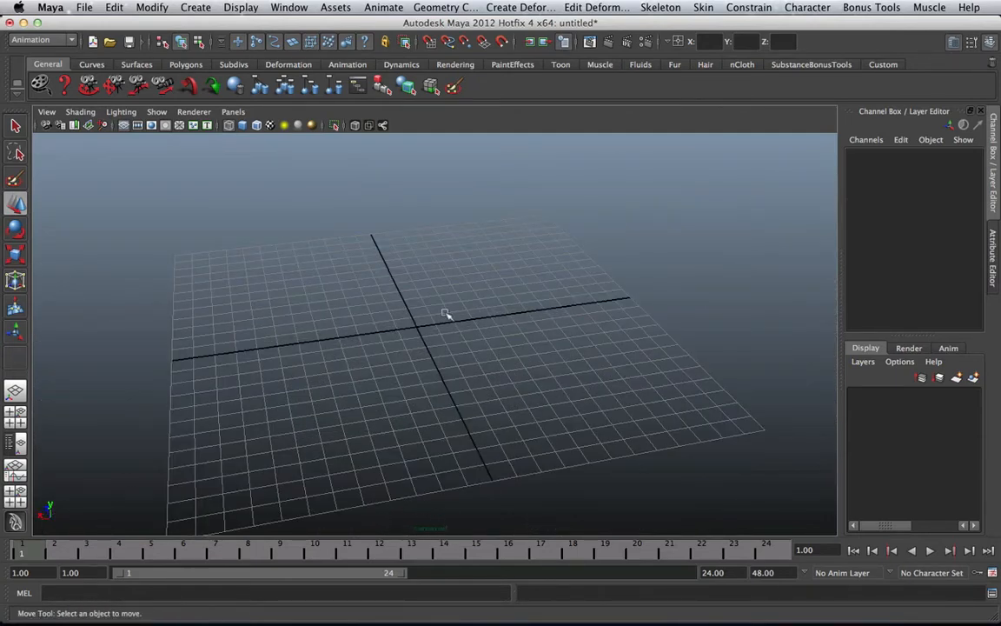
{"action": "left_click_drag", "start_coordinate": [358, 251], "coordinate": [415, 247], "text": "alt"}
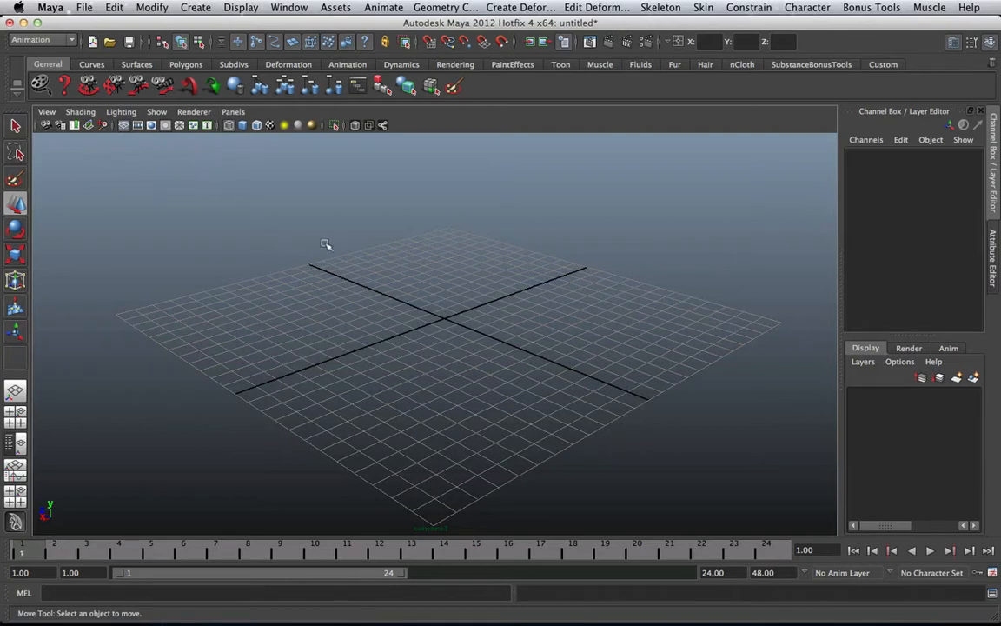
{"action": "left_click_drag", "start_coordinate": [461, 269], "coordinate": [464, 265], "text": "alt"}
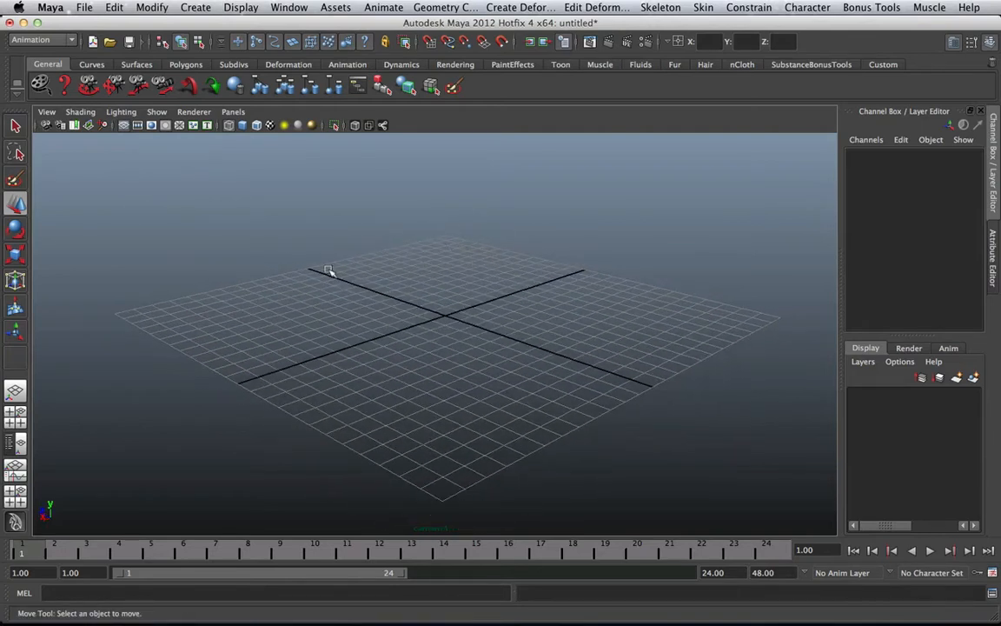
{"action": "left_click_drag", "start_coordinate": [328, 271], "coordinate": [373, 272], "text": "alt"}
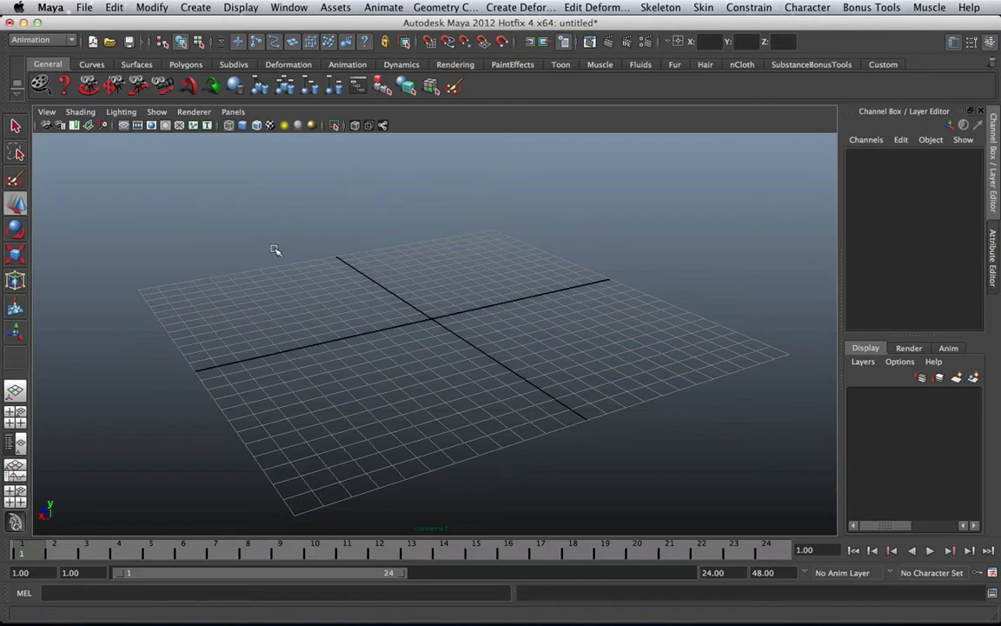
{"action": "left_click_drag", "start_coordinate": [274, 250], "coordinate": [484, 276], "text": "alt"}
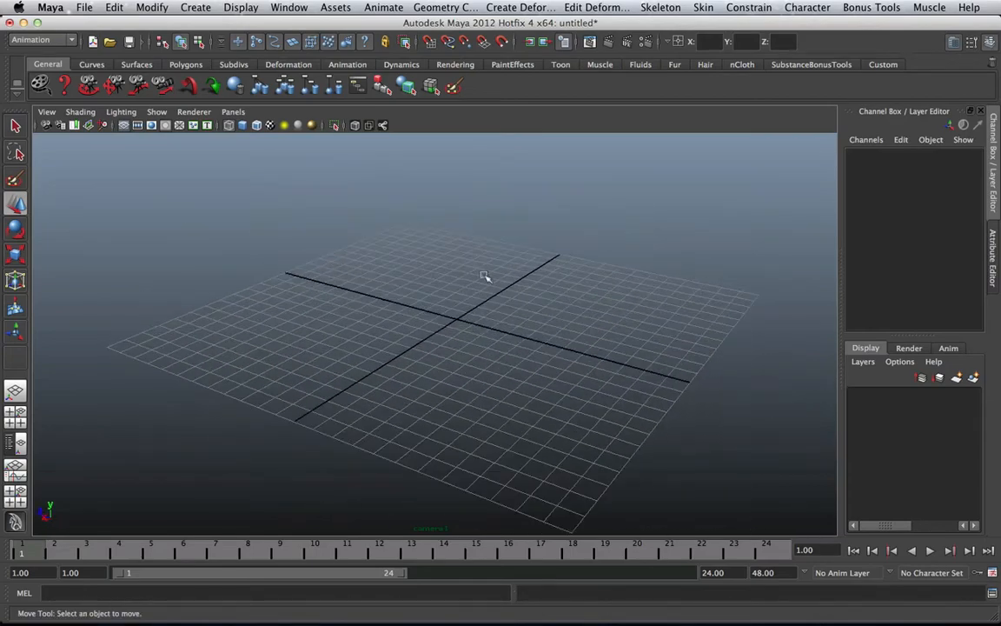
{"action": "right_click_drag", "start_coordinate": [484, 276], "coordinate": [659, 304], "text": "alt"}
{"action": "left_click_drag", "start_coordinate": [582, 305], "coordinate": [544, 305], "text": "alt"}
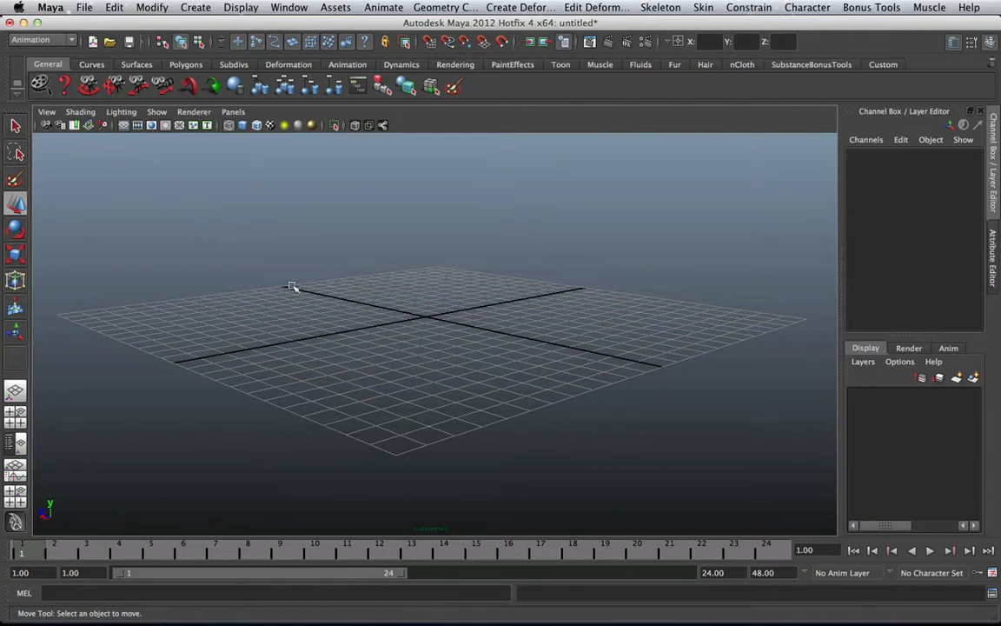
Orbit, pan and dolly camera1 until the whole grid is framed at a low diagonal angle
{"action": "left_click_drag", "start_coordinate": [362, 296], "coordinate": [489, 281], "text": "alt"}
{"action": "middle_click_drag", "start_coordinate": [489, 282], "coordinate": [399, 319], "text": "alt"}
{"action": "scroll", "coordinate": [400, 319], "scroll_direction": "up", "scroll_amount": 5}
{"action": "left_click_drag", "start_coordinate": [400, 319], "coordinate": [337, 286], "text": "alt"}
{"action": "scroll", "coordinate": [337, 286], "scroll_direction": "down", "scroll_amount": 5}
{"action": "middle_click_drag", "start_coordinate": [337, 286], "coordinate": [399, 294], "text": "alt"}
{"action": "left_click_drag", "start_coordinate": [400, 295], "coordinate": [426, 297], "text": "alt"}
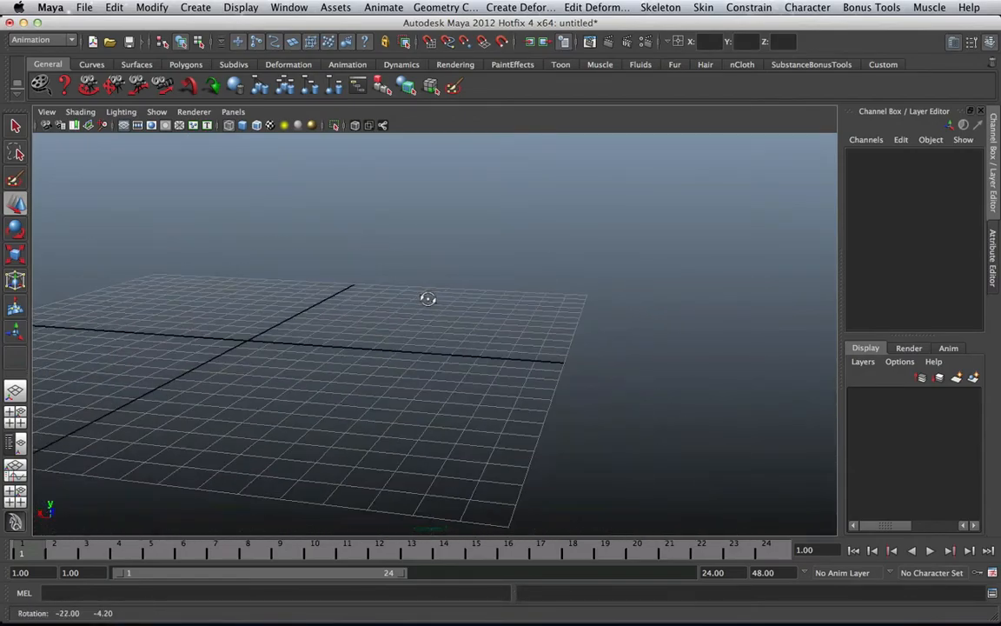
{"action": "left_click_drag", "start_coordinate": [179, 215], "coordinate": [438, 279], "text": "alt"}
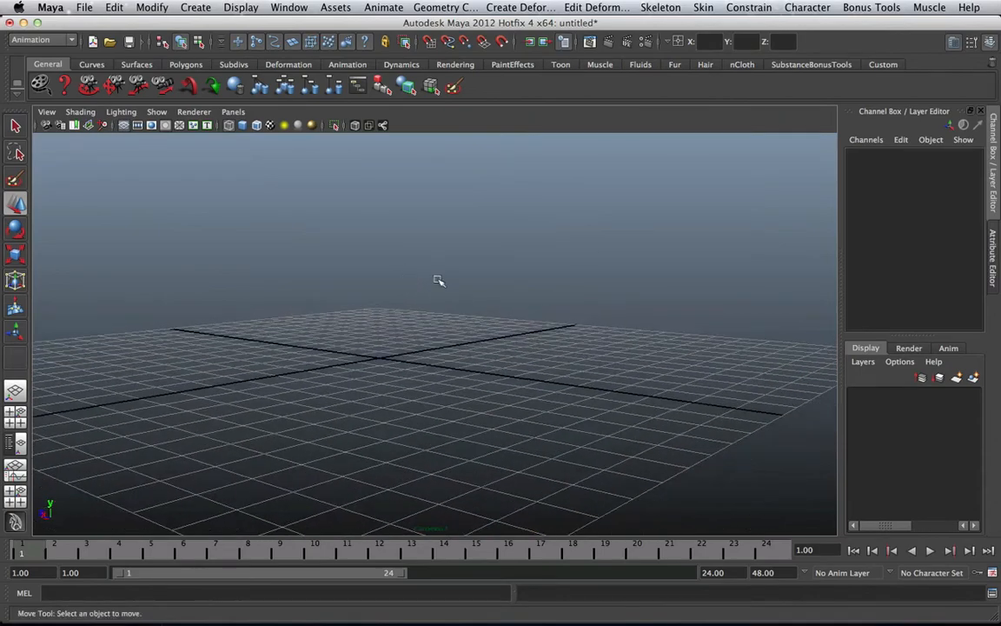
{"action": "left_click_drag", "start_coordinate": [718, 229], "coordinate": [447, 285], "text": "alt"}
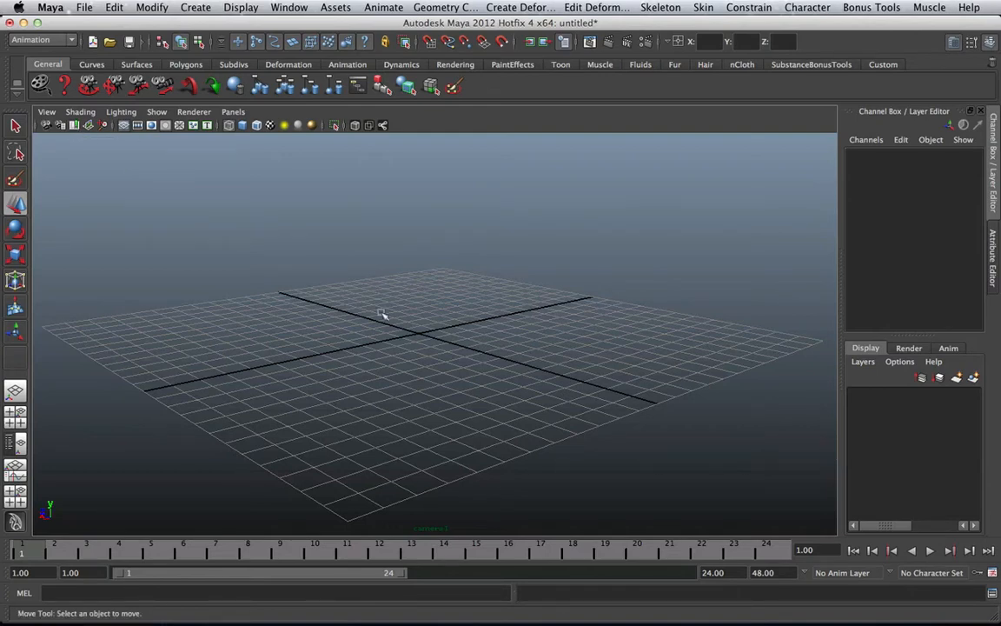
Dolly camera1 out and orbit it away from its framing, and recall the saved bookmark cameraView1
{"action": "scroll", "coordinate": [573, 339], "scroll_direction": "down", "scroll_amount": 6}
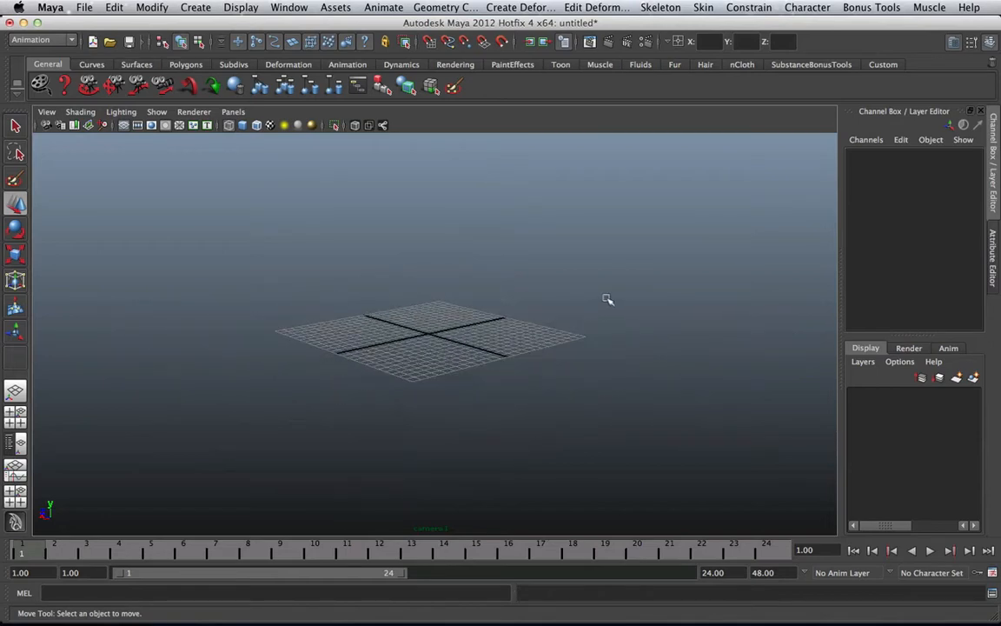
{"action": "left_click_drag", "start_coordinate": [599, 300], "coordinate": [347, 319], "text": "alt"}
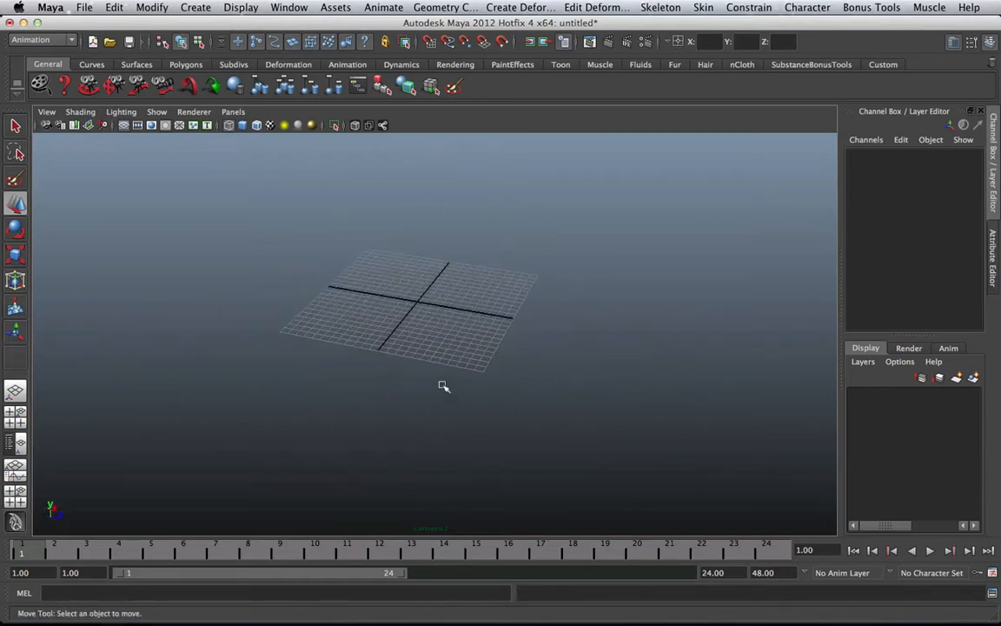
{"action": "left_click", "coordinate": [75, 125]}
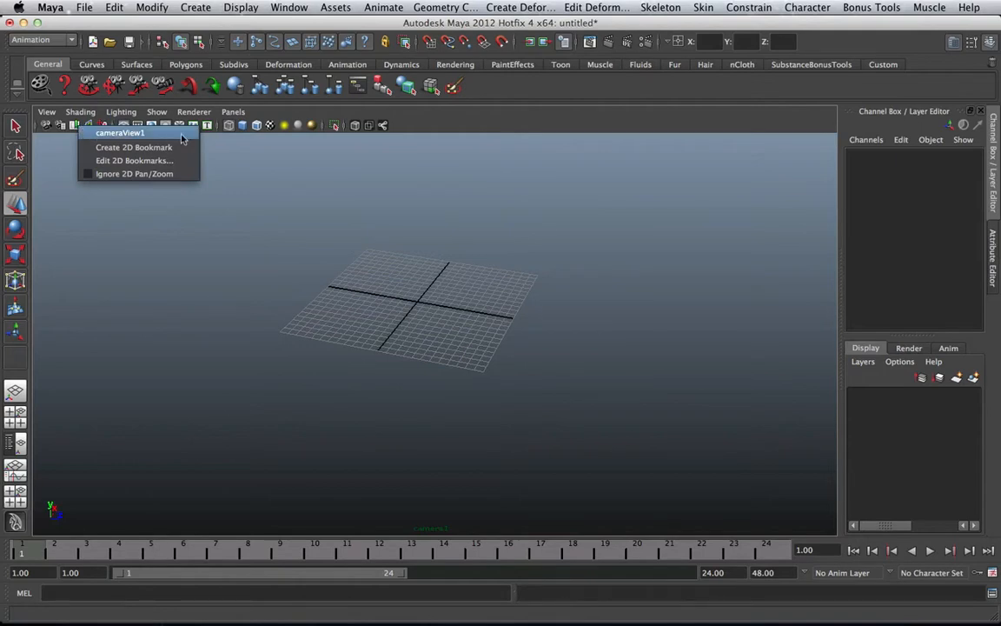
{"action": "left_click", "coordinate": [130, 132]}
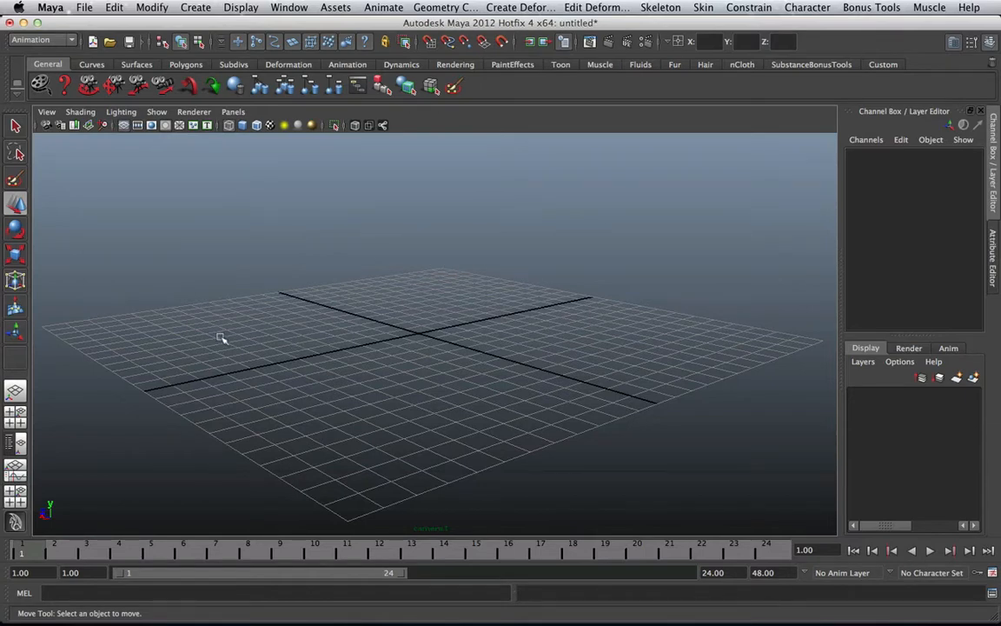
Check the list of camera1's saved view bookmarks and open the Bookmark Editor
{"action": "left_click", "coordinate": [83, 127]}
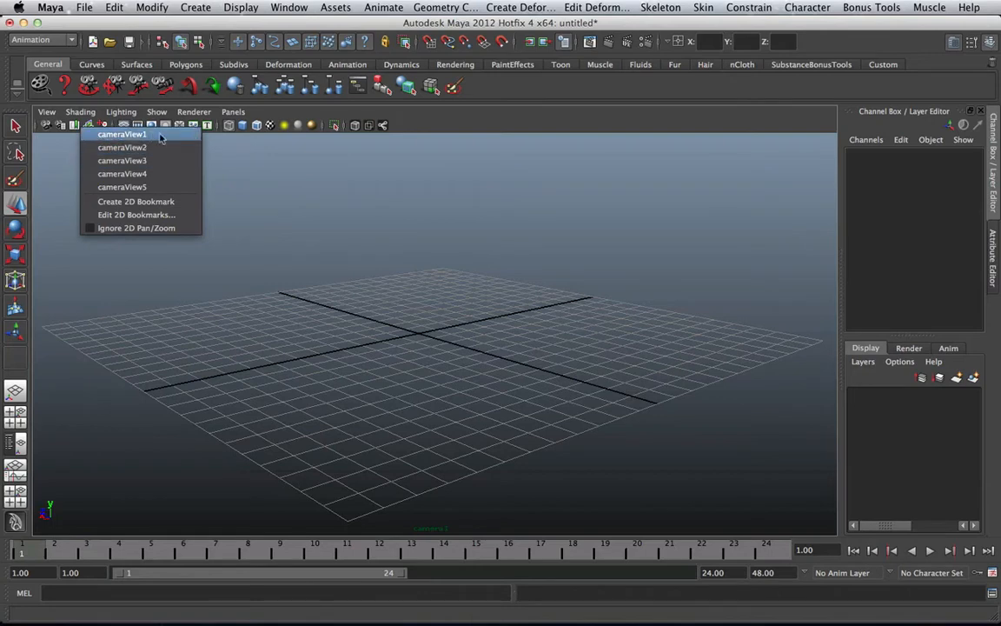
{"action": "left_click", "coordinate": [238, 164]}
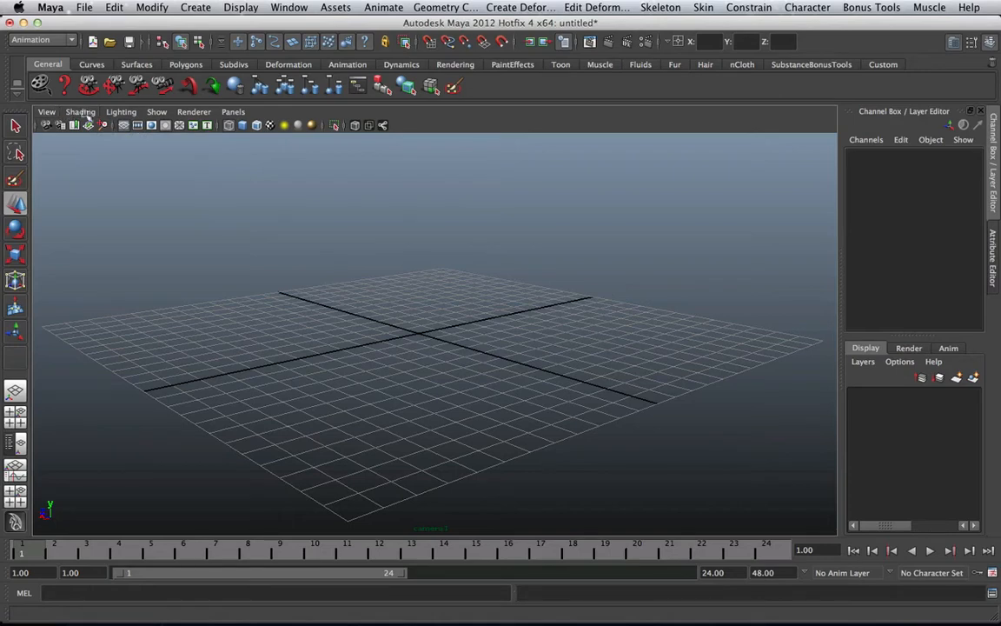
{"action": "left_click", "coordinate": [46, 112]}
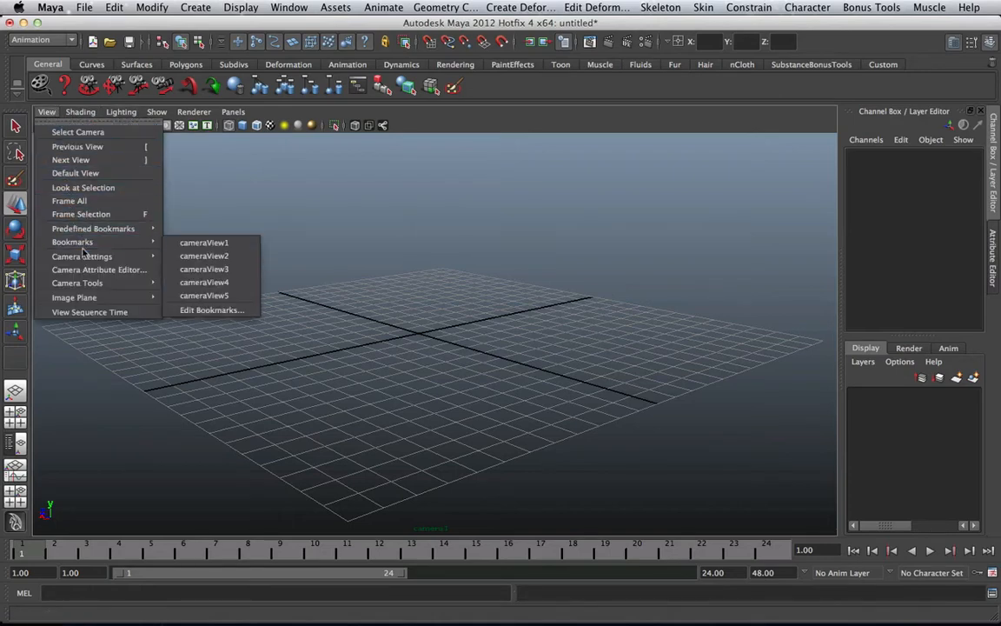
{"action": "mouse_move", "coordinate": [86, 254]}
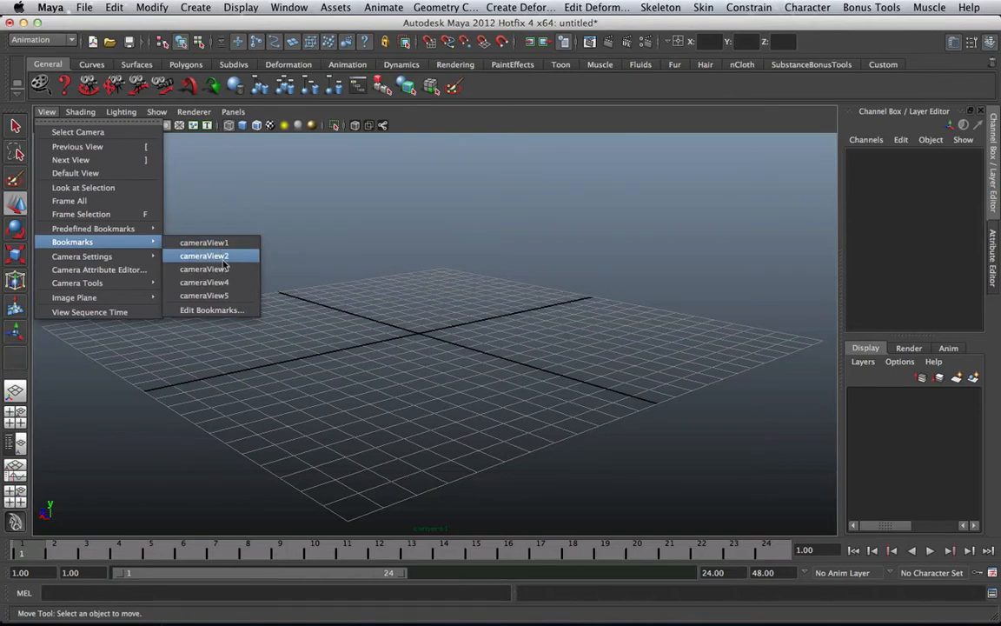
{"action": "left_click", "coordinate": [228, 313]}
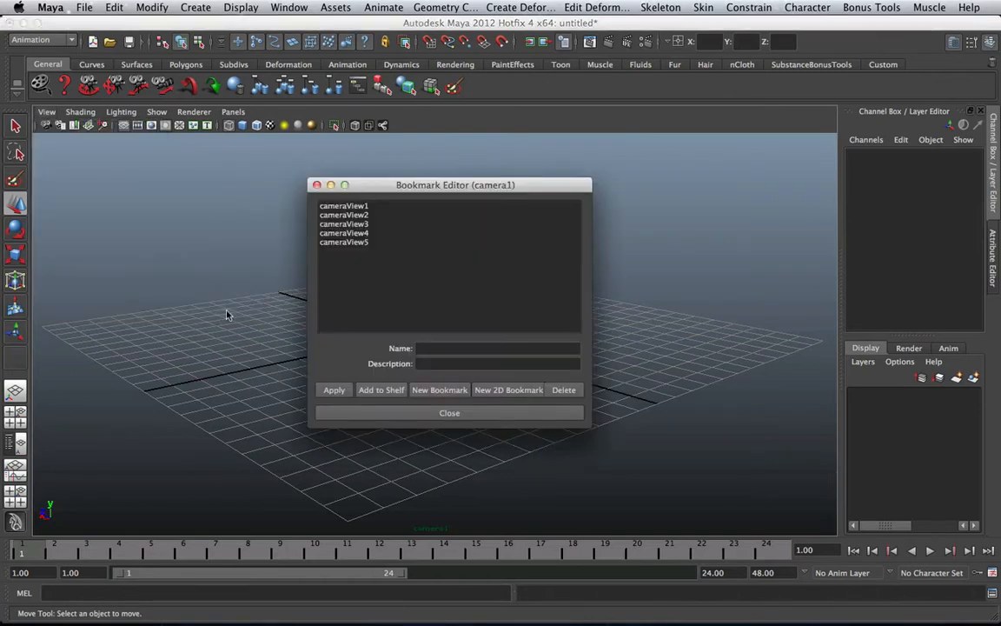
{"action": "left_click_drag", "start_coordinate": [354, 165], "coordinate": [325, 180]}
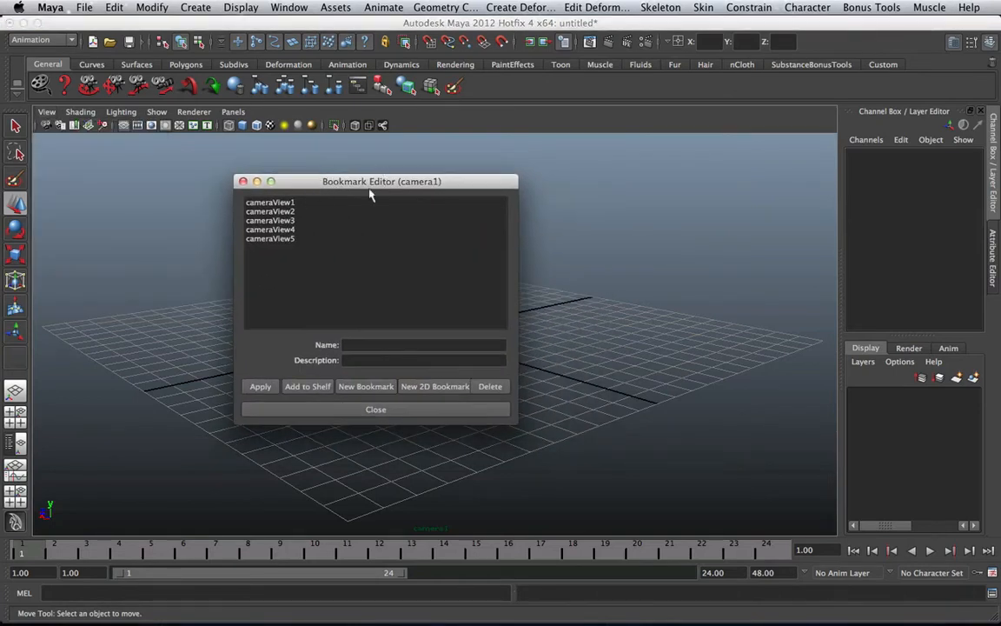
Rename the bookmark cameraView2 as test and cameraView3 as encoreUnTest
{"action": "left_click", "coordinate": [278, 211]}
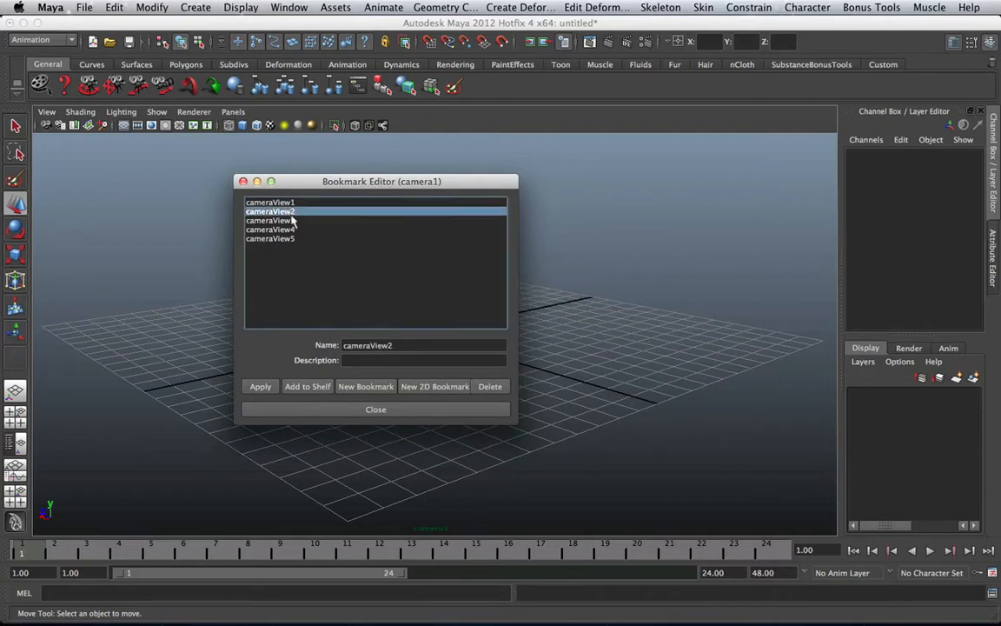
{"action": "double_click", "coordinate": [412, 345]}
{"action": "type", "text": "test"}
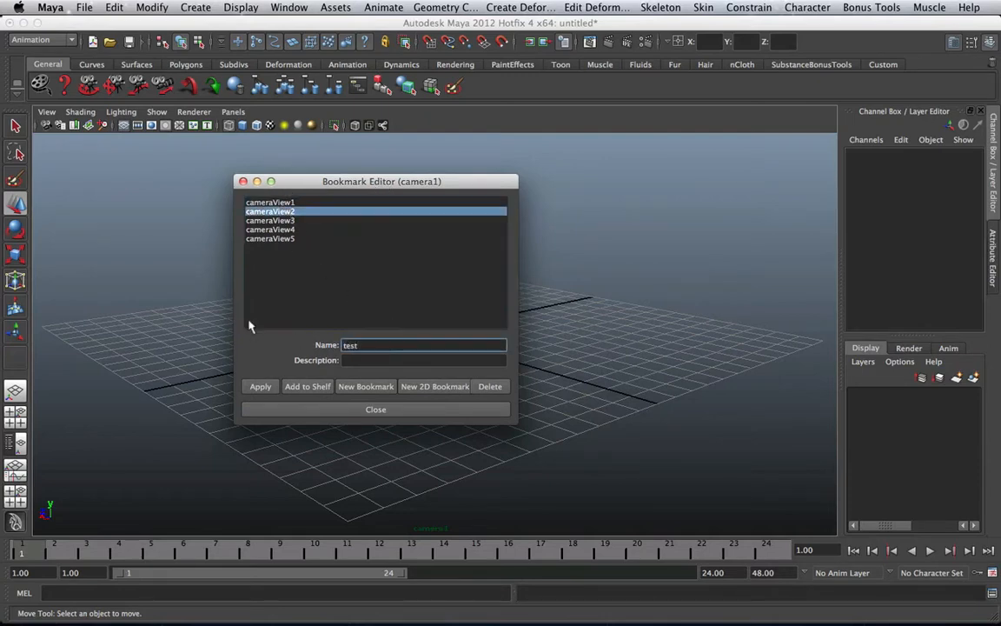
{"action": "left_click", "coordinate": [278, 220]}
{"action": "double_click", "coordinate": [365, 344]}
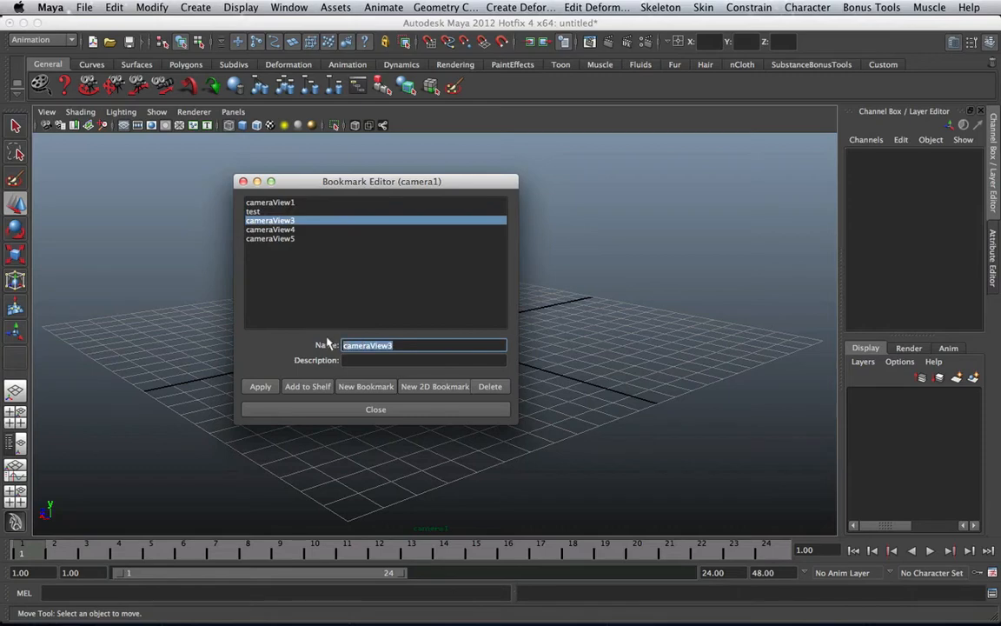
{"action": "type", "text": "encoreUnTest"}
{"action": "key", "text": "Return"}
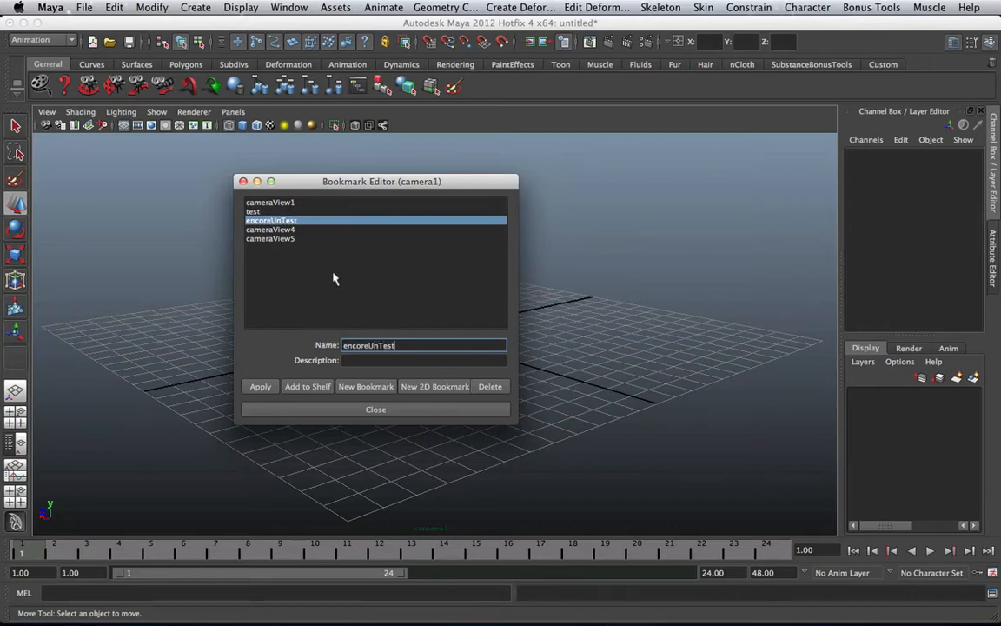
Delete all of camera1's view bookmarks, starting with encoreUnTest, and close the Bookmark Editor
{"action": "left_click", "coordinate": [336, 229]}
{"action": "left_click", "coordinate": [335, 220]}
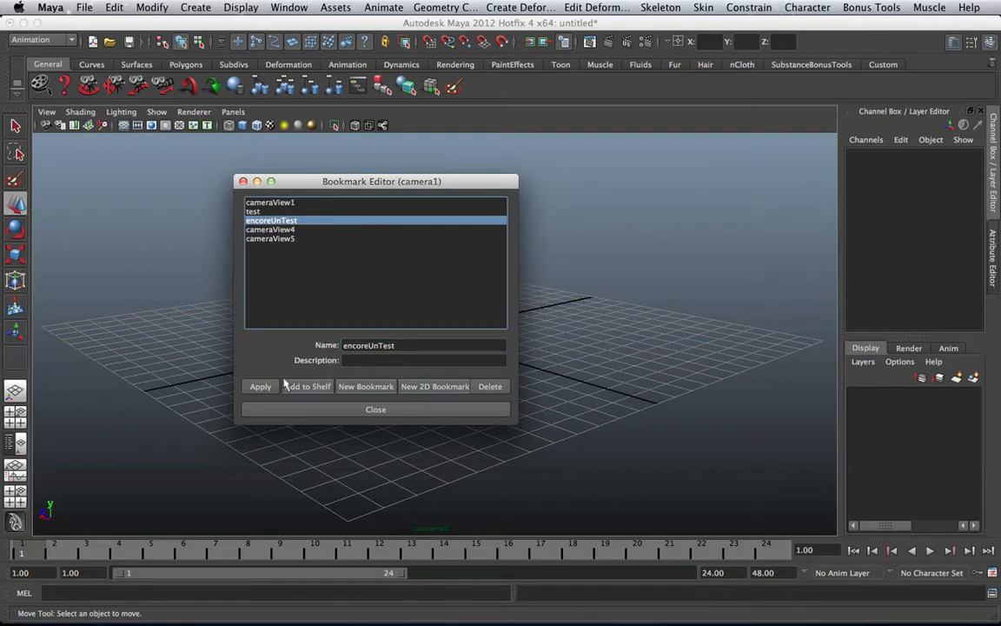
{"action": "left_click", "coordinate": [490, 386]}
{"action": "left_click", "coordinate": [491, 387]}
{"action": "left_click", "coordinate": [491, 387]}
{"action": "left_click", "coordinate": [492, 388]}
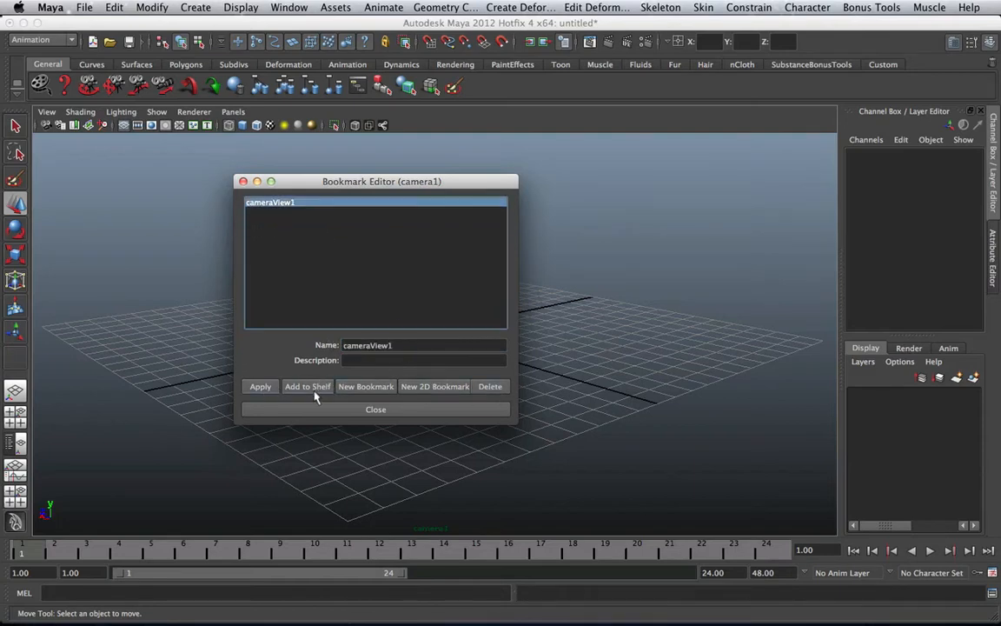
{"action": "left_click", "coordinate": [492, 388]}
{"action": "left_click", "coordinate": [243, 181]}
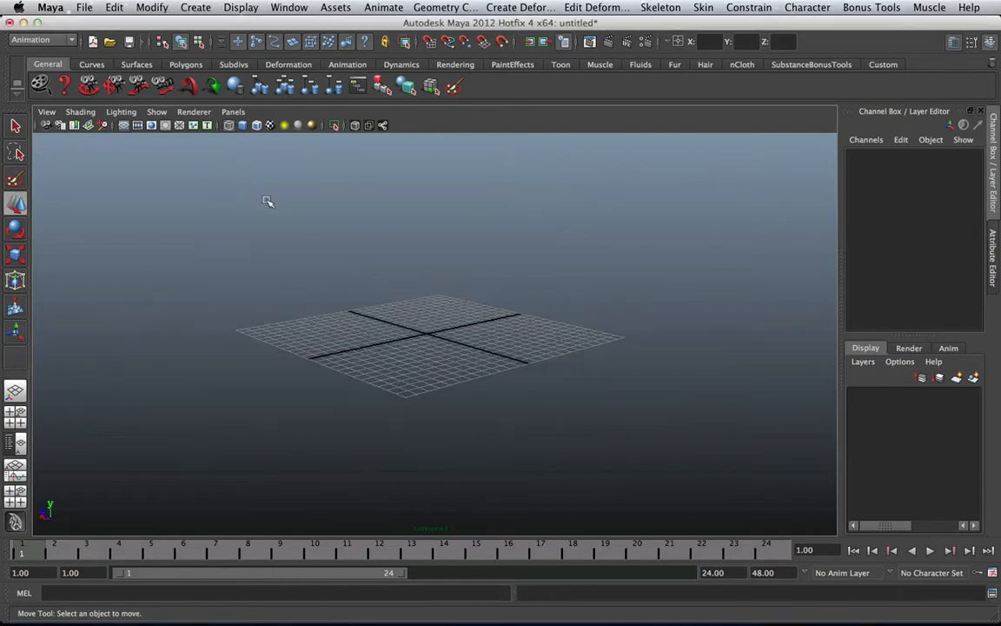
Orbit camera1 around the grid and dolly it in closer to the grid's centre
{"action": "left_click_drag", "start_coordinate": [341, 253], "coordinate": [532, 233], "text": "alt"}
{"action": "right_click_drag", "start_coordinate": [532, 233], "coordinate": [421, 238], "text": "alt"}
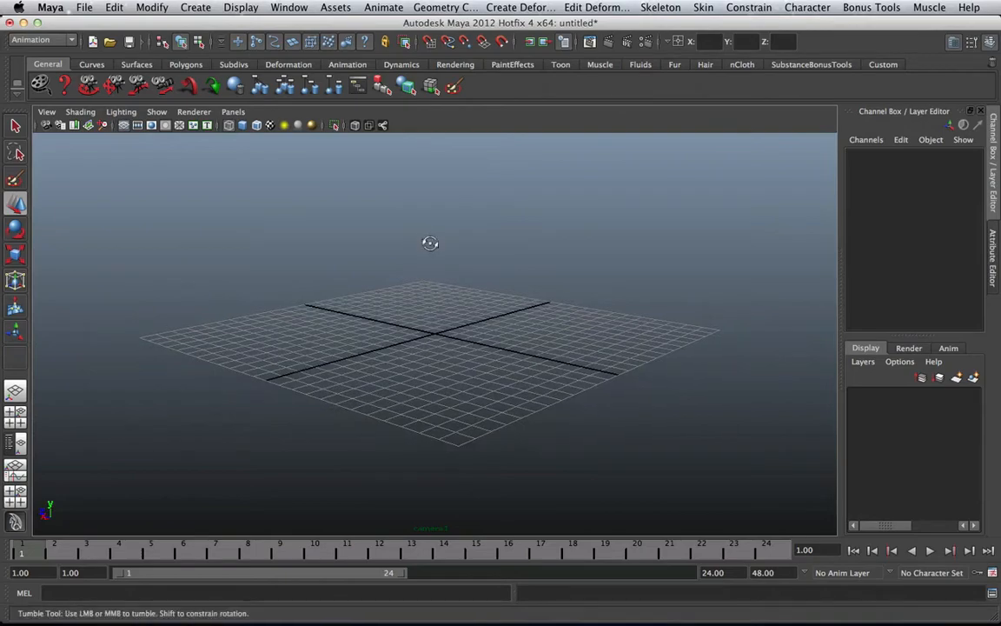
{"action": "left_click_drag", "start_coordinate": [431, 244], "coordinate": [431, 247], "text": "alt"}
{"action": "scroll", "coordinate": [430, 248], "scroll_direction": "up", "scroll_amount": 5}
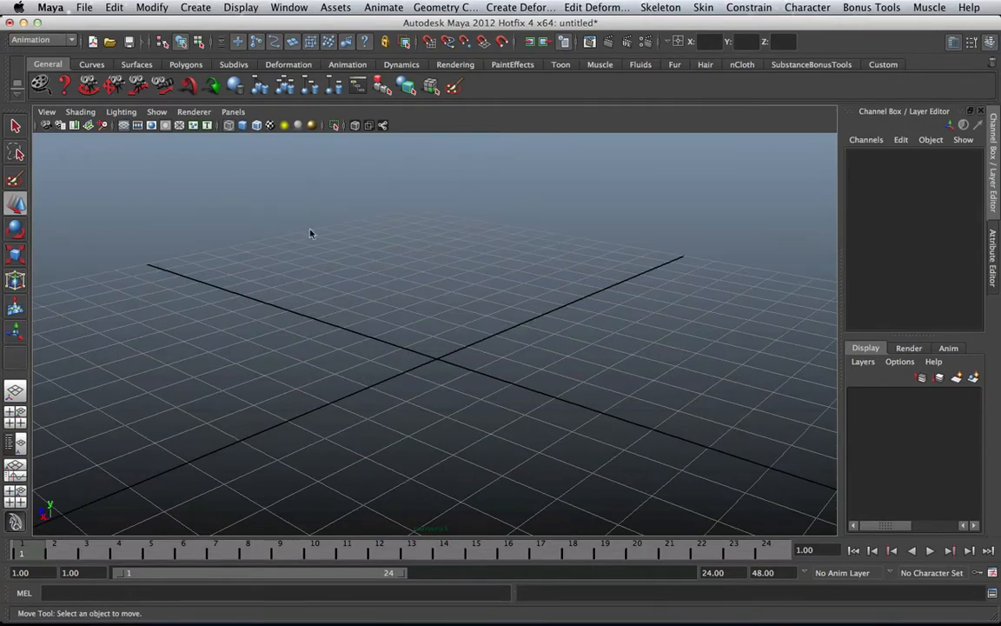
Select camera1 in the perspective view, examine its attributes in the Attribute Editor, and return to the Channel Box
{"action": "key", "text": "space"}
{"action": "left_click_drag", "start_coordinate": [322, 272], "coordinate": [277, 266], "text": "alt"}
{"action": "scroll", "coordinate": [265, 271], "scroll_direction": "up", "scroll_amount": 5}
{"action": "scroll", "coordinate": [266, 270], "scroll_direction": "down", "scroll_amount": 3}
{"action": "left_click", "coordinate": [276, 266]}
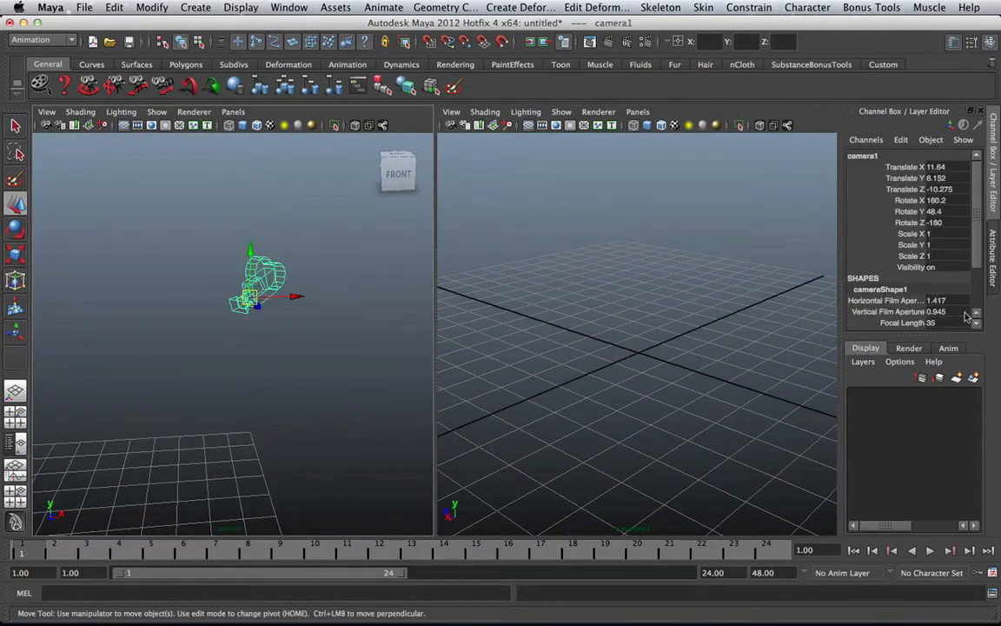
{"action": "key", "text": "ctrl+a"}
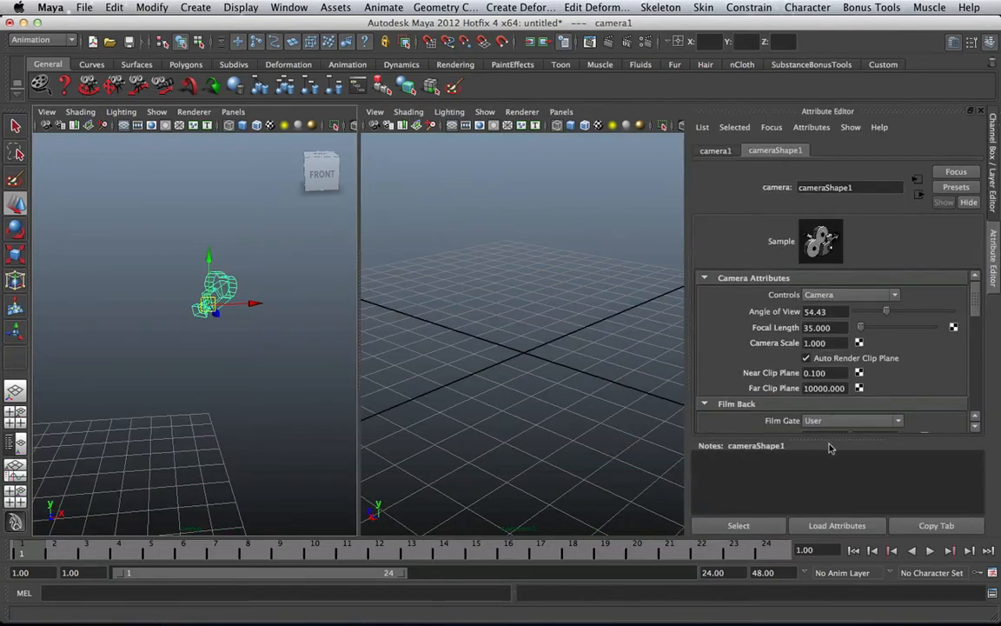
{"action": "left_click_drag", "start_coordinate": [829, 443], "coordinate": [829, 513]}
{"action": "left_click", "coordinate": [997, 198]}
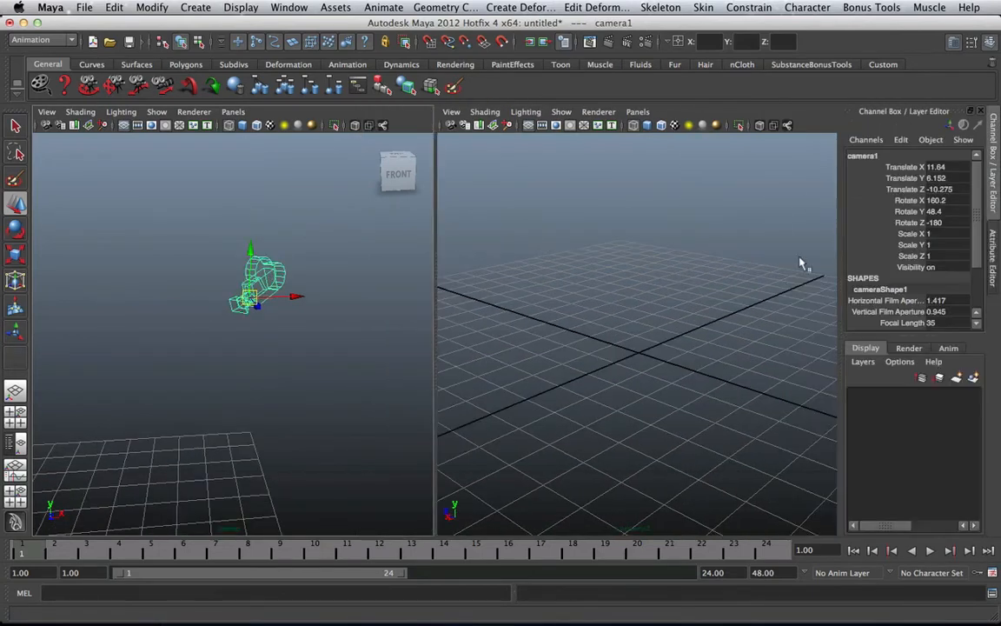
Deselect camera1, reselect it from the Outliner, and close the Outliner
{"action": "left_click", "coordinate": [684, 262]}
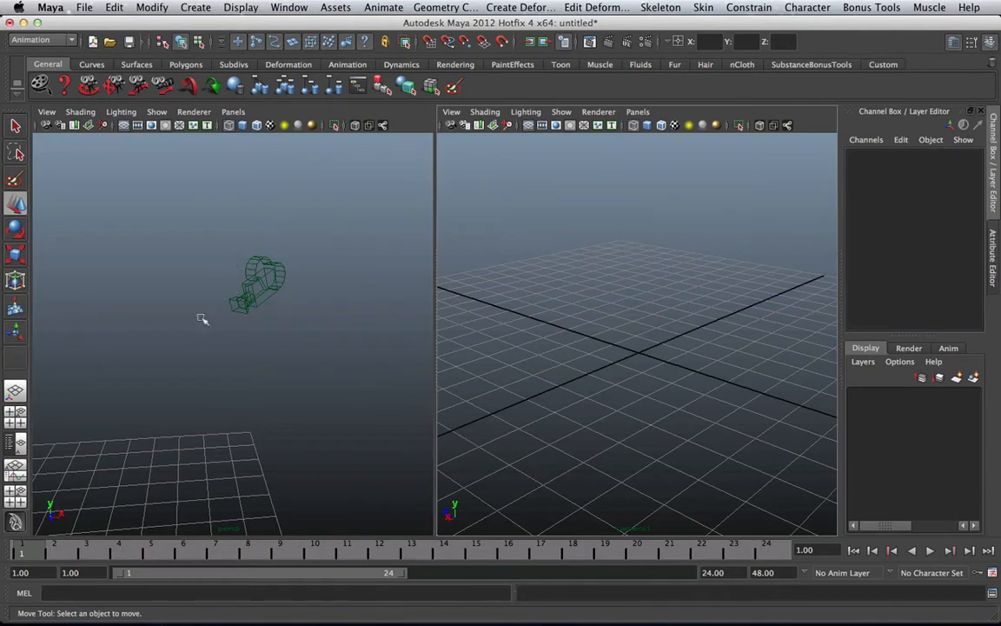
{"action": "left_click_drag", "start_coordinate": [201, 320], "coordinate": [313, 278], "text": "alt"}
{"action": "left_click", "coordinate": [289, 7]}
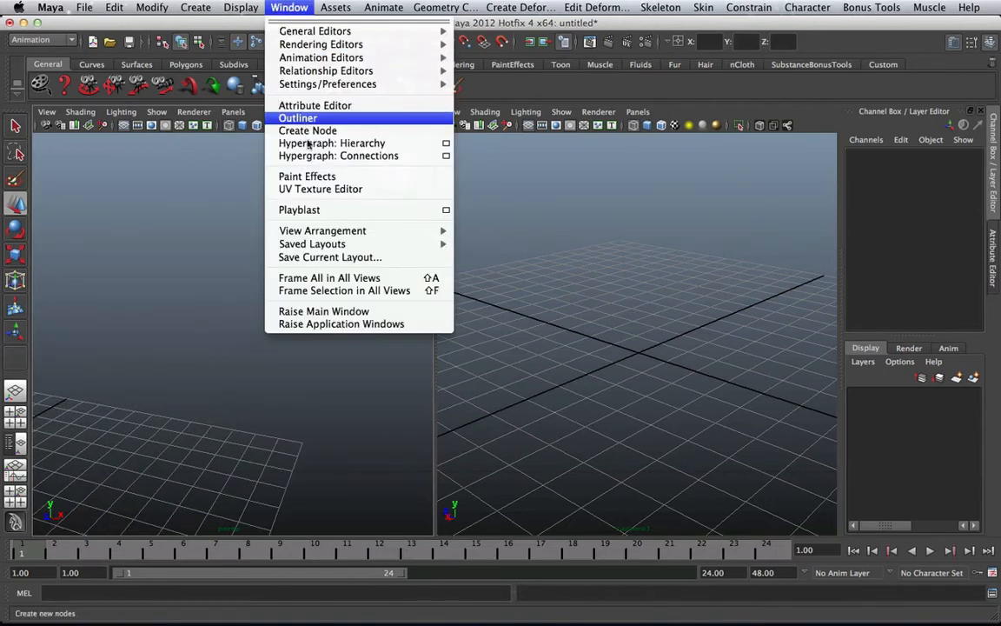
{"action": "left_click", "coordinate": [305, 124]}
{"action": "left_click", "coordinate": [231, 247]}
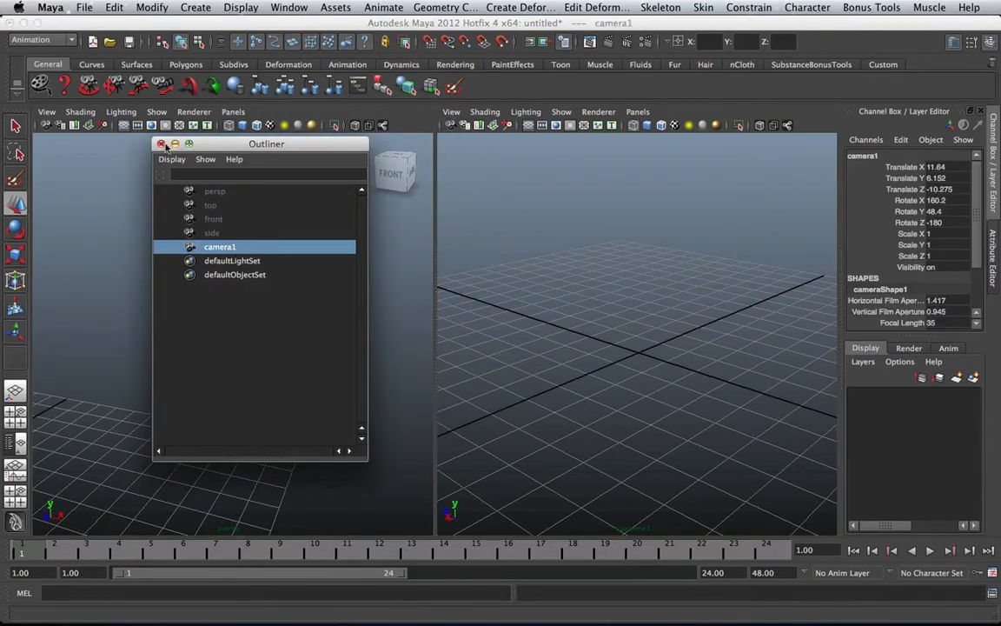
{"action": "left_click", "coordinate": [161, 145]}
Maximise the camera1 view and dolly, orbit and track the camera to centre the whole grid
{"action": "left_click", "coordinate": [470, 225]}
{"action": "key", "text": "space"}
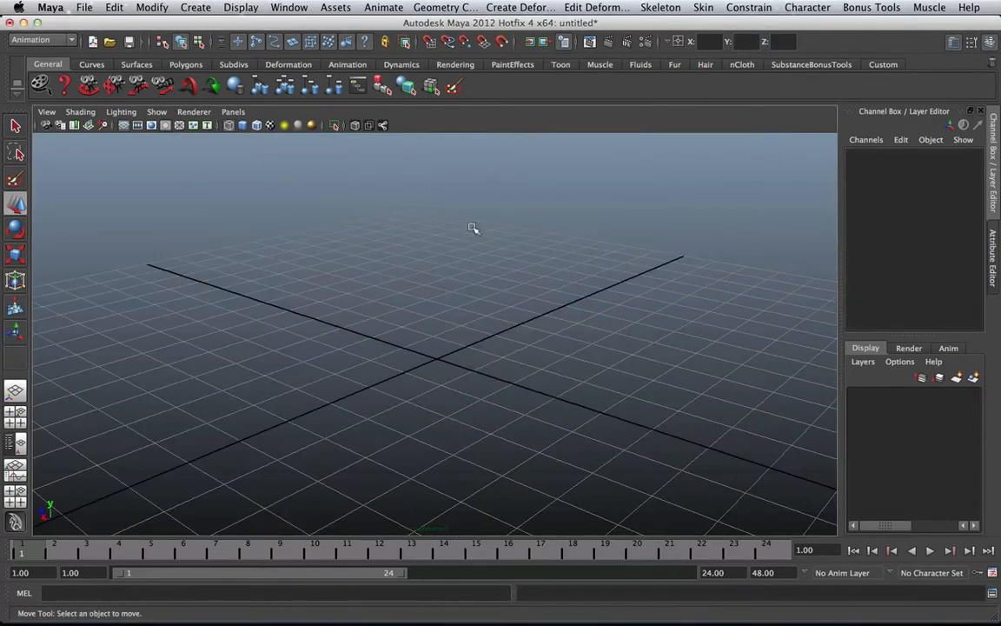
{"action": "scroll", "coordinate": [430, 277], "scroll_direction": "down", "scroll_amount": 5}
{"action": "mouse_move", "coordinate": [430, 277]}
{"action": "left_mouse_down", "text": "alt"}
{"action": "mouse_move", "coordinate": [458, 277]}
{"action": "mouse_move", "coordinate": [439, 285]}
{"action": "left_mouse_up", "text": "alt"}
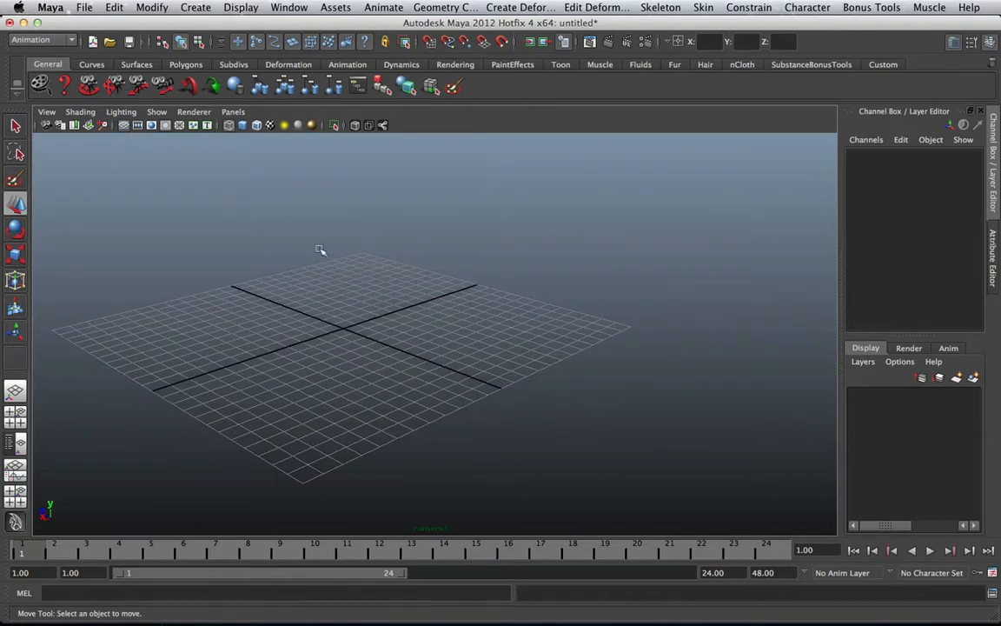
{"action": "middle_click_drag", "start_coordinate": [304, 265], "coordinate": [387, 279], "text": "alt"}
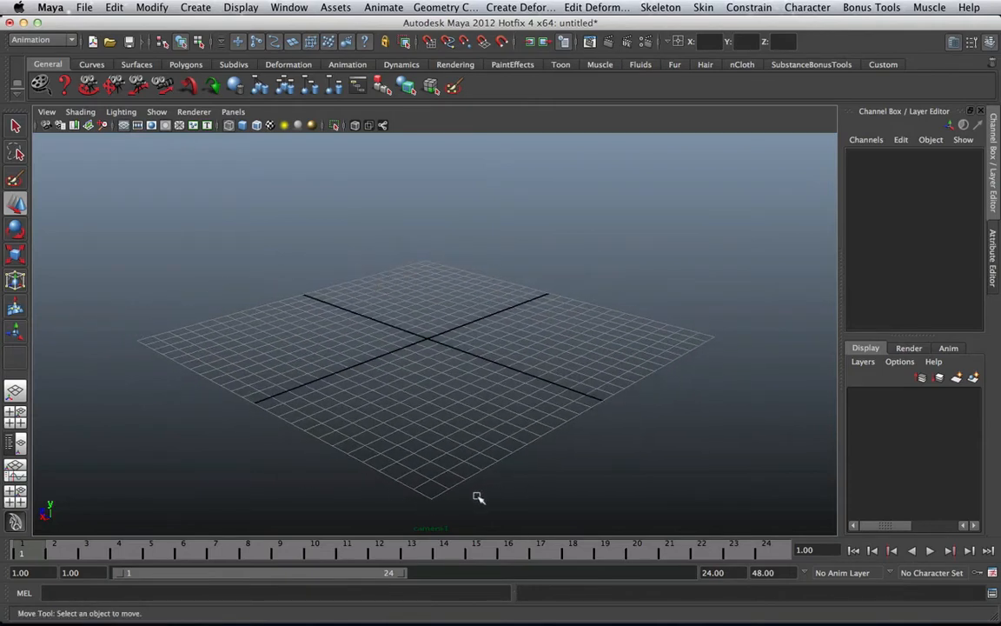
Select camera1 with each of its view panel's two Select Camera controls, clearing the selection each time
{"action": "left_click", "coordinate": [48, 126]}
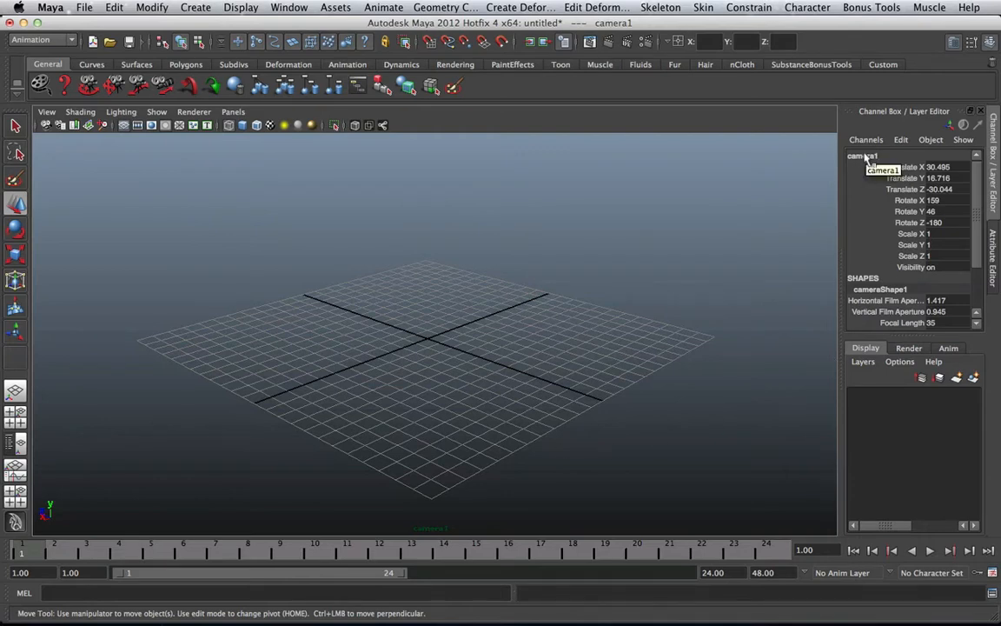
{"action": "left_click", "coordinate": [174, 201]}
{"action": "left_click", "coordinate": [46, 111]}
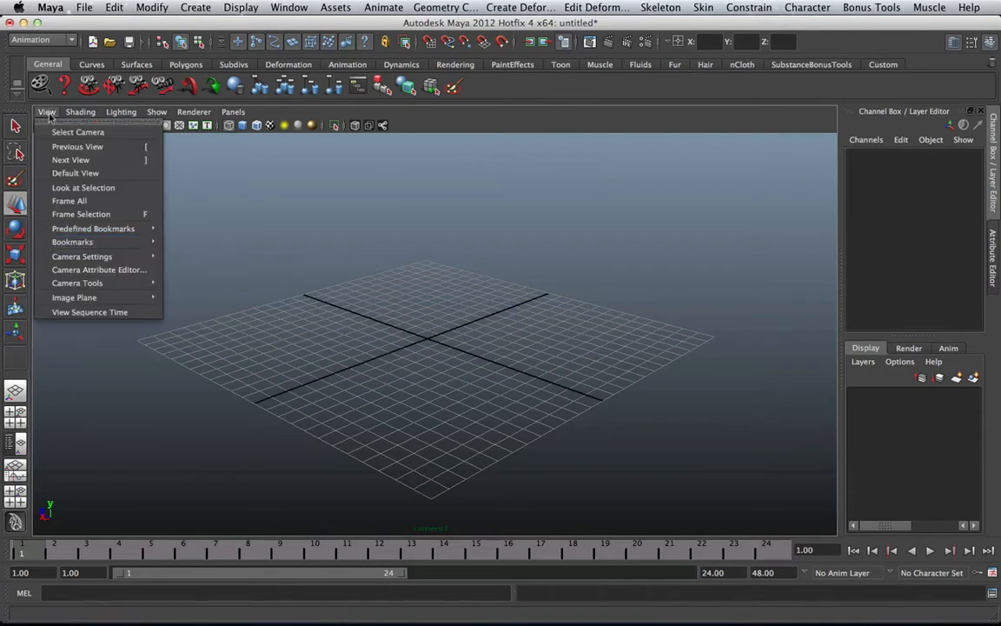
{"action": "left_click", "coordinate": [80, 133]}
{"action": "left_click", "coordinate": [357, 283]}
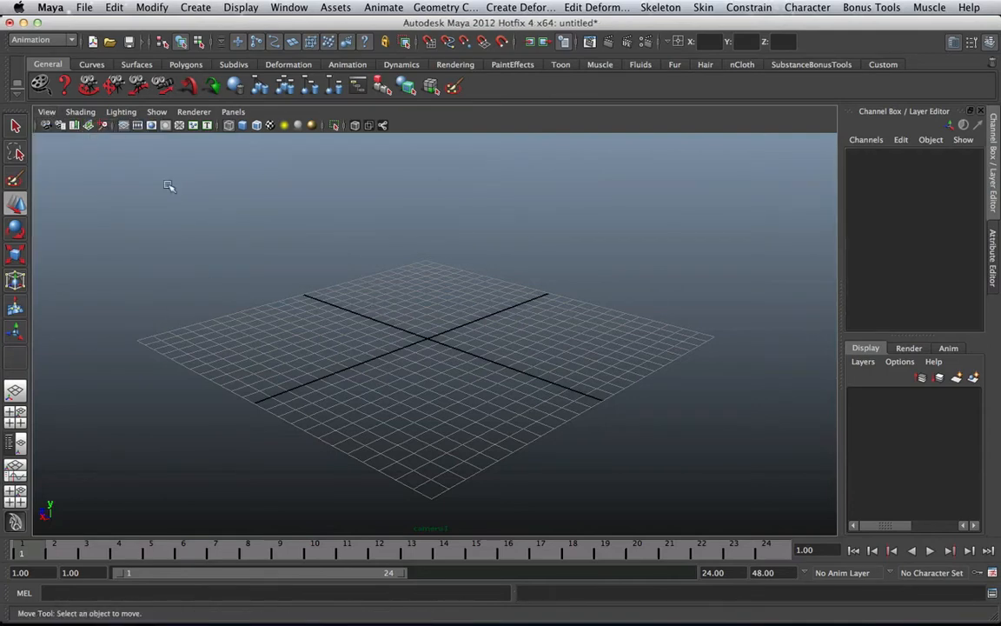
Open camera1's attributes from its own view, enlarge the attribute area, and dolly camera1 closer to the grid
{"action": "left_click", "coordinate": [60, 127]}
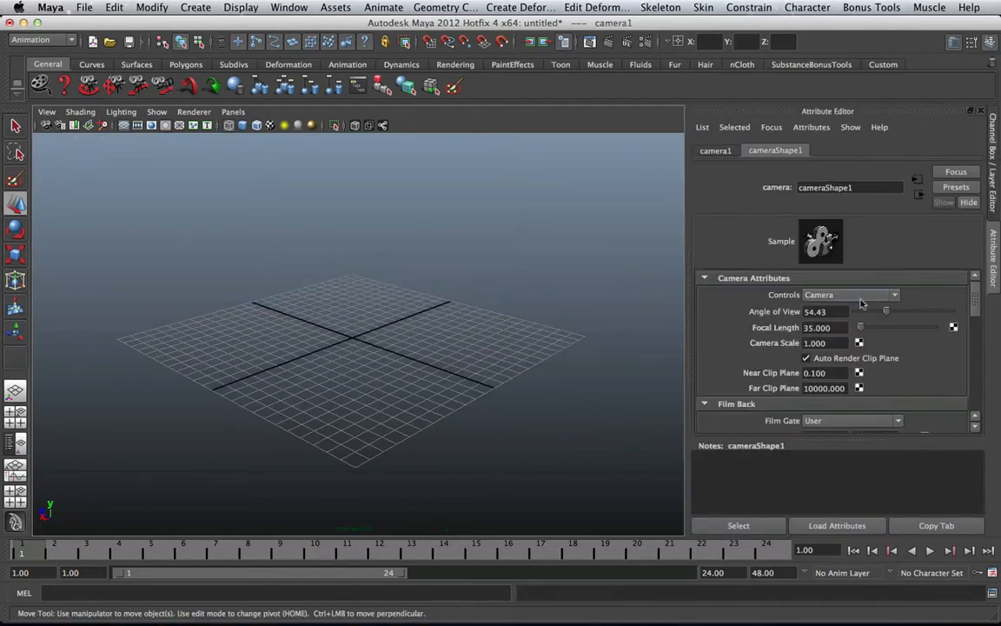
{"action": "left_click_drag", "start_coordinate": [847, 438], "coordinate": [857, 488]}
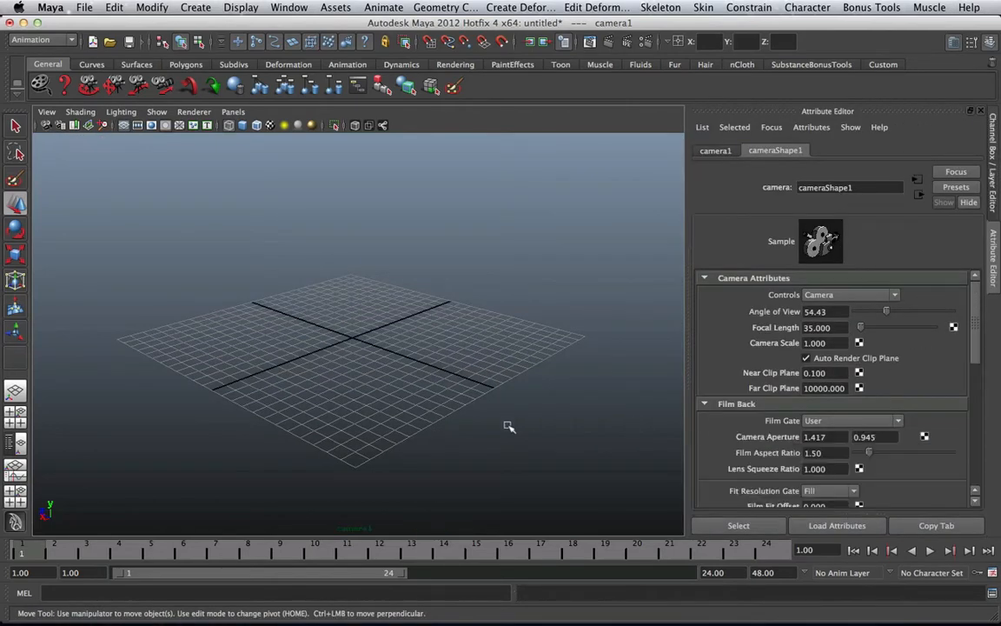
{"action": "scroll", "coordinate": [453, 359], "scroll_direction": "up", "scroll_amount": 4}
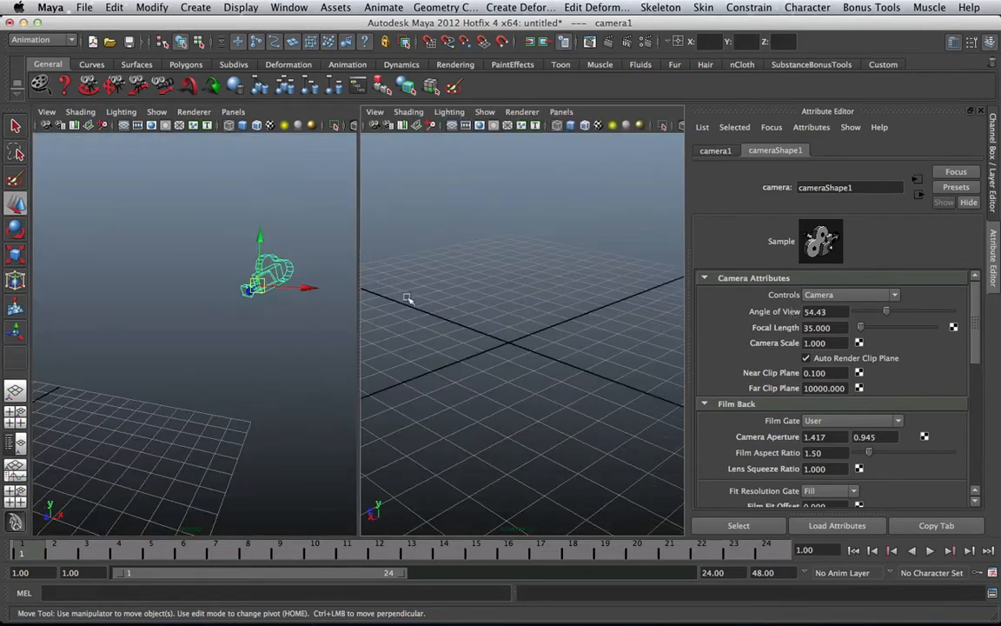
Frame camera1 in the perspective view and set its Controls to Camera and Aim
{"action": "mouse_move", "coordinate": [251, 313]}
{"action": "left_mouse_down", "text": "alt"}
{"action": "mouse_move", "coordinate": [279, 306]}
{"action": "mouse_move", "coordinate": [256, 305]}
{"action": "left_mouse_up", "text": "alt"}
{"action": "middle_click_drag", "start_coordinate": [255, 305], "coordinate": [219, 316], "text": "alt"}
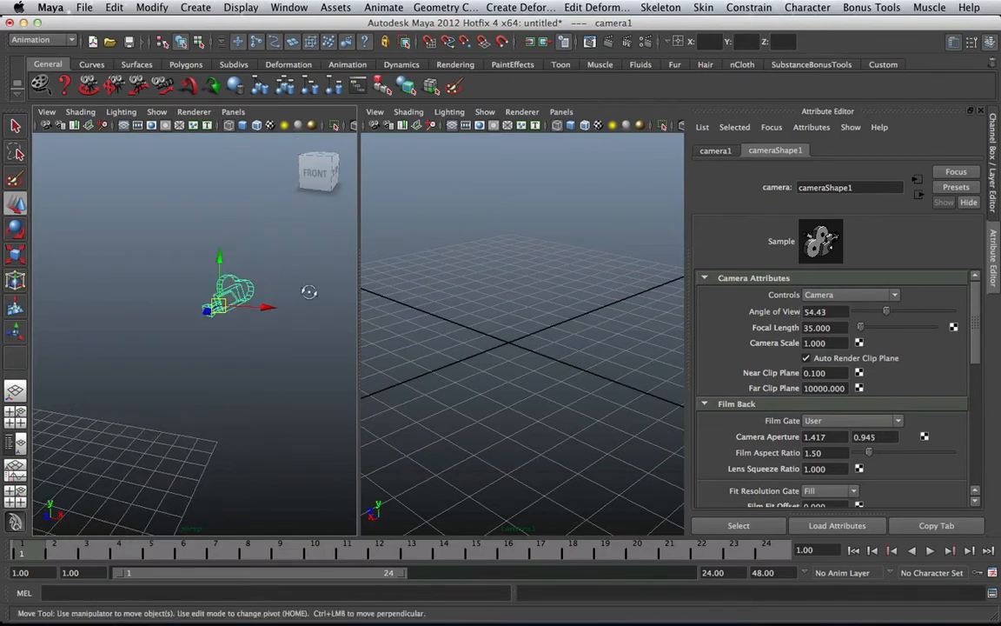
{"action": "key", "text": "q"}
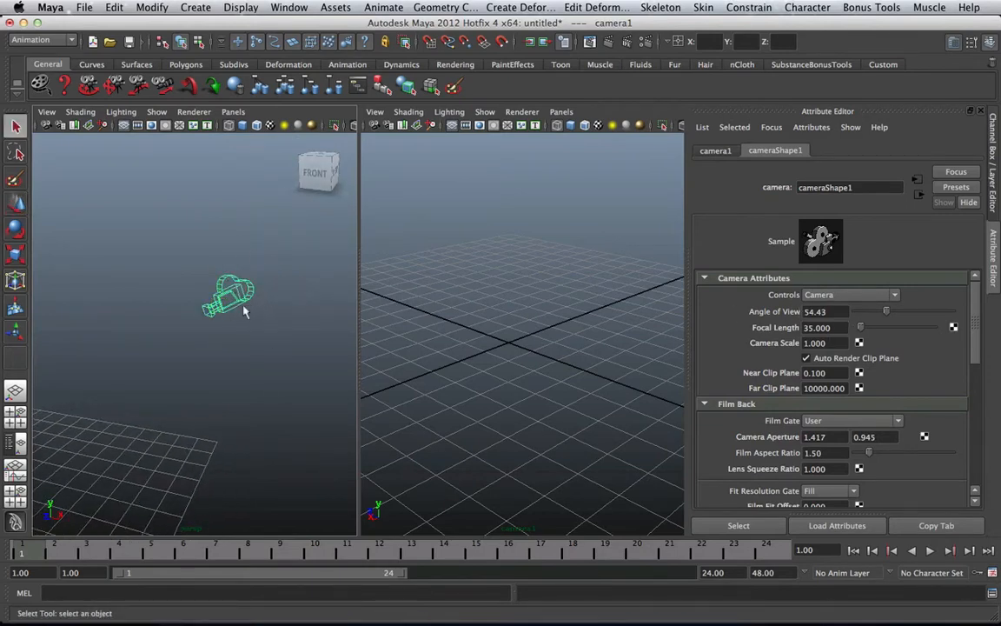
{"action": "left_click", "coordinate": [846, 296]}
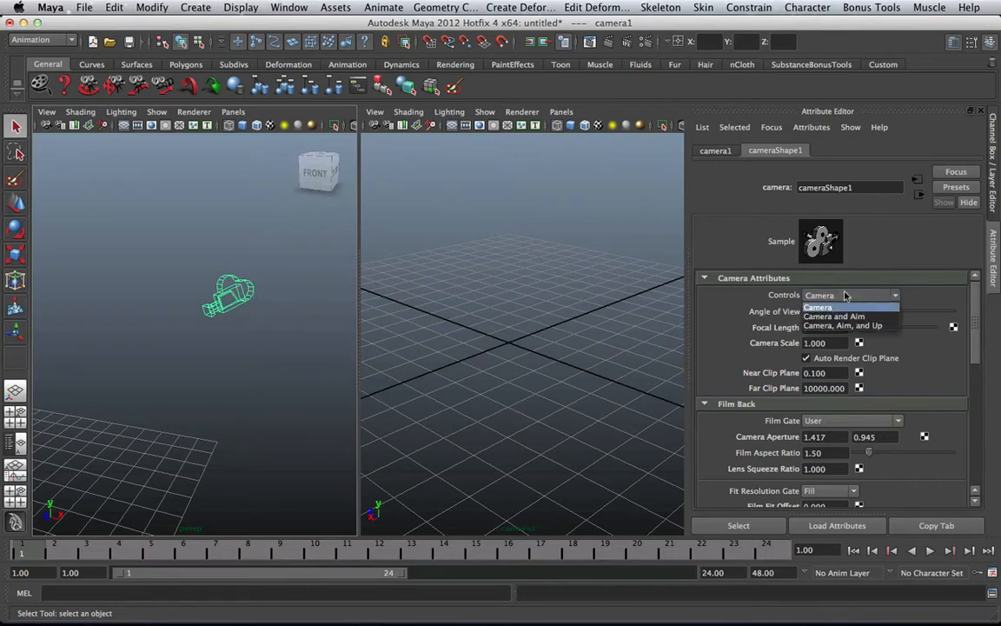
{"action": "left_click", "coordinate": [834, 316]}
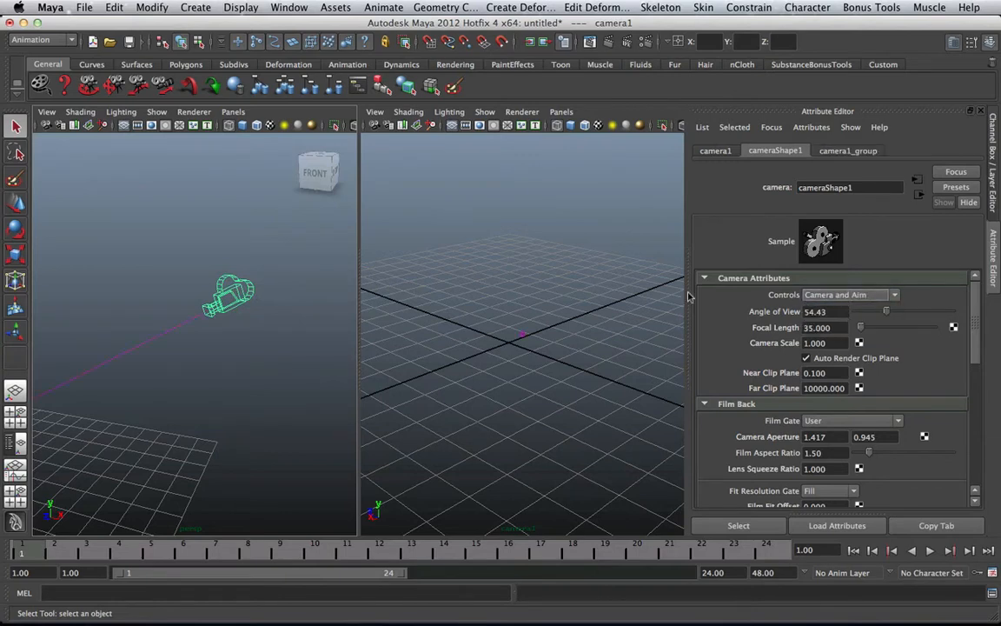
Select the camera1_aim locator in the perspective view and move it up over the grid to re-aim the camera
{"action": "middle_click_drag", "start_coordinate": [222, 315], "coordinate": [486, 247], "text": "alt"}
{"action": "right_click_drag", "start_coordinate": [340, 293], "coordinate": [228, 317], "text": "alt"}
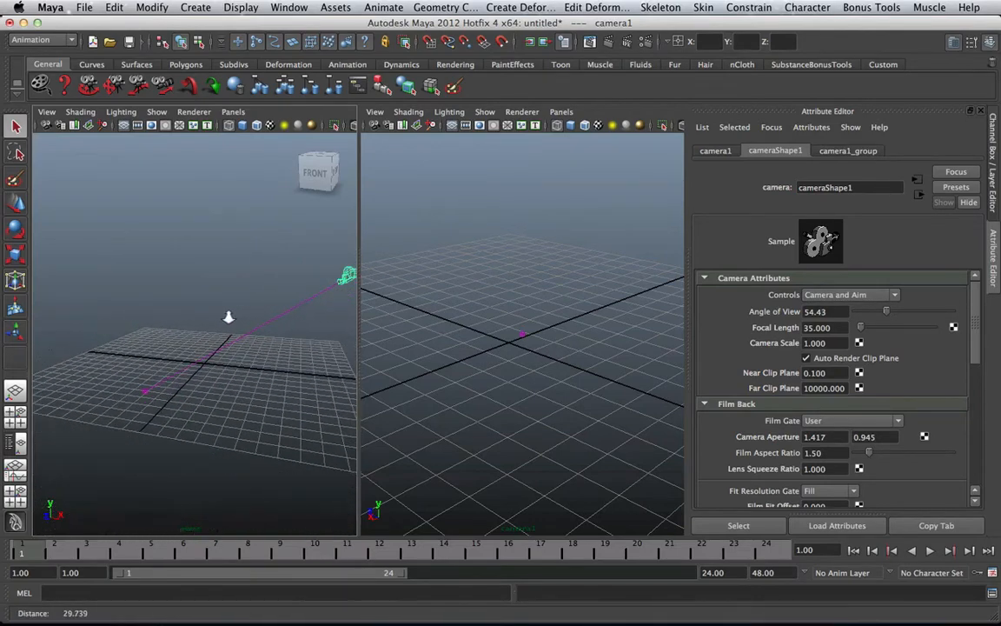
{"action": "middle_click_drag", "start_coordinate": [275, 310], "coordinate": [246, 328], "text": "alt"}
{"action": "left_click", "coordinate": [108, 404]}
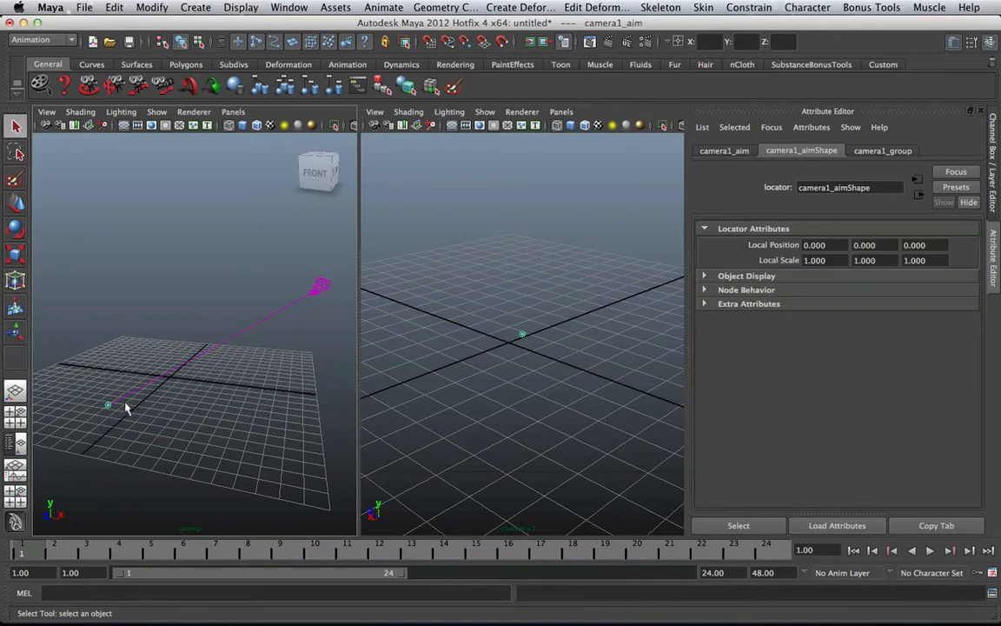
{"action": "key", "text": "w"}
{"action": "left_click_drag", "start_coordinate": [107, 404], "coordinate": [160, 369]}
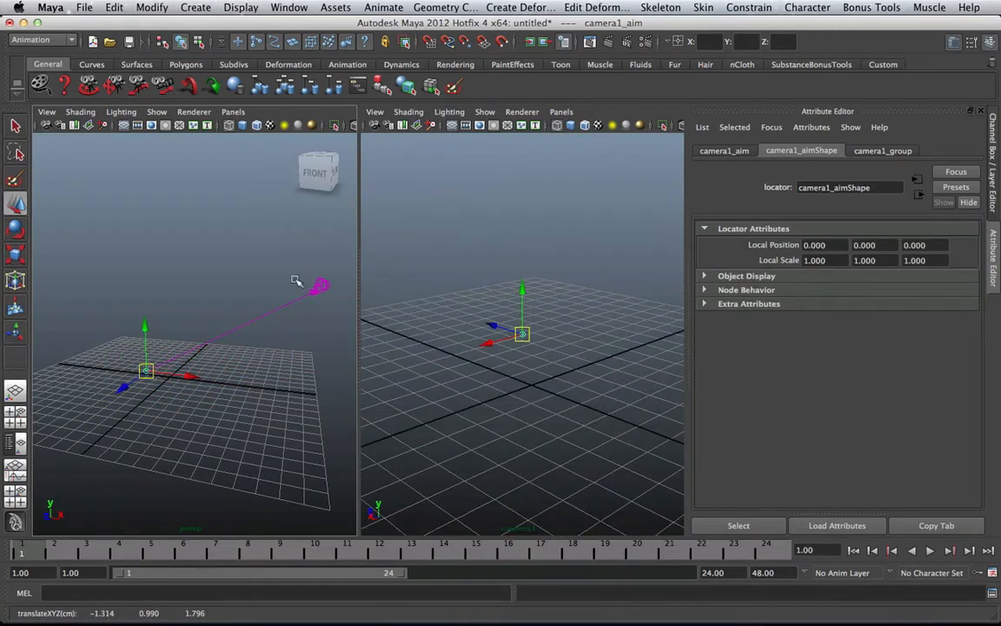
Set camera1's Controls to Camera, Aim, and Up, and move the camera1_up locator sideways to roll the camera
{"action": "left_click", "coordinate": [320, 285]}
{"action": "left_click", "coordinate": [850, 295]}
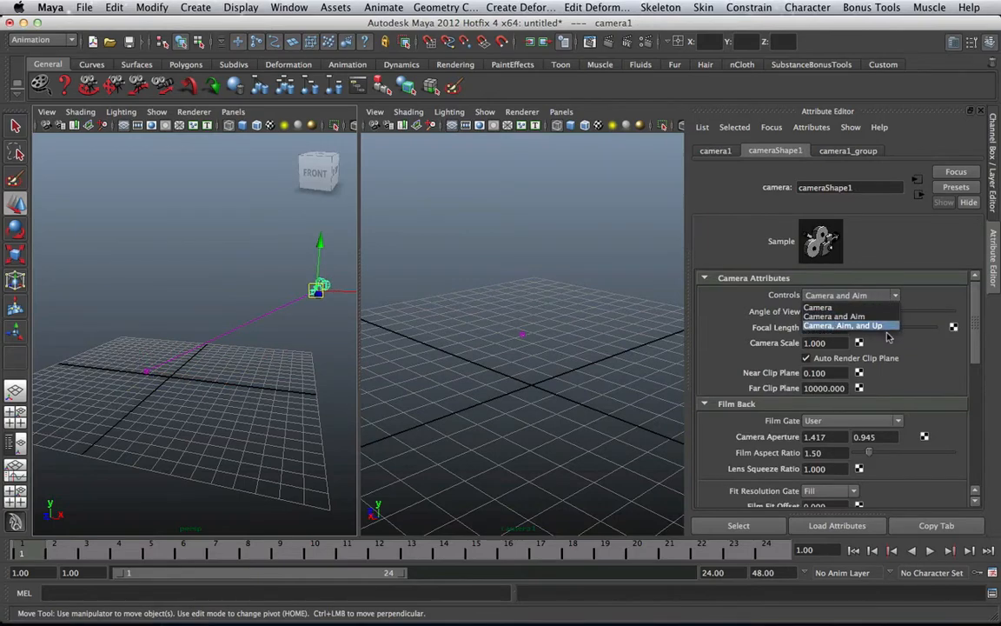
{"action": "left_click", "coordinate": [869, 326]}
{"action": "left_click", "coordinate": [322, 277]}
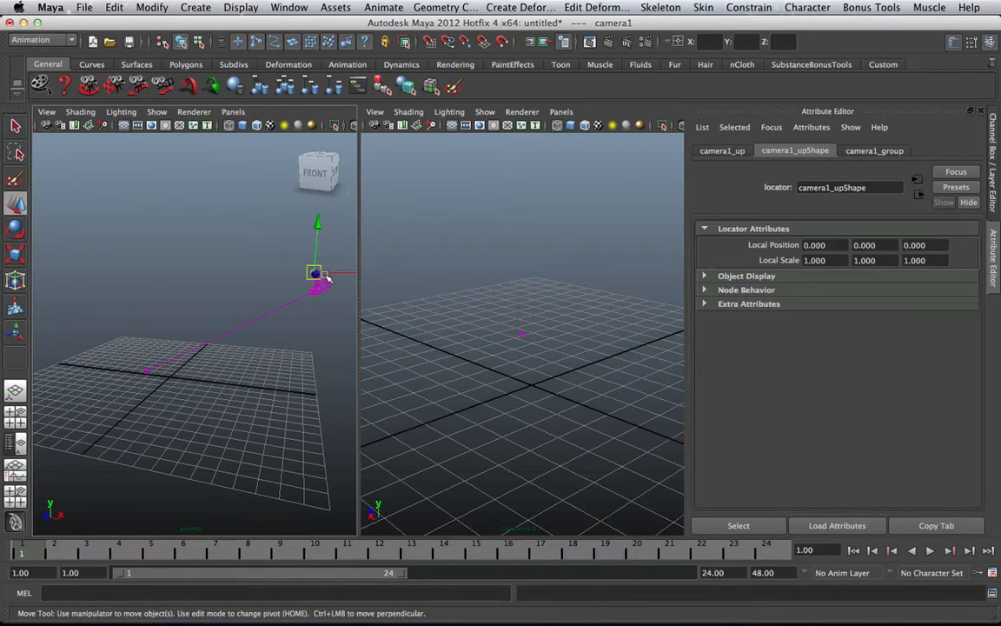
{"action": "left_click_drag", "start_coordinate": [326, 276], "coordinate": [304, 274]}
Set camera1's Controls back to Camera and enlarge the attribute area over the notes
{"action": "left_click", "coordinate": [320, 285]}
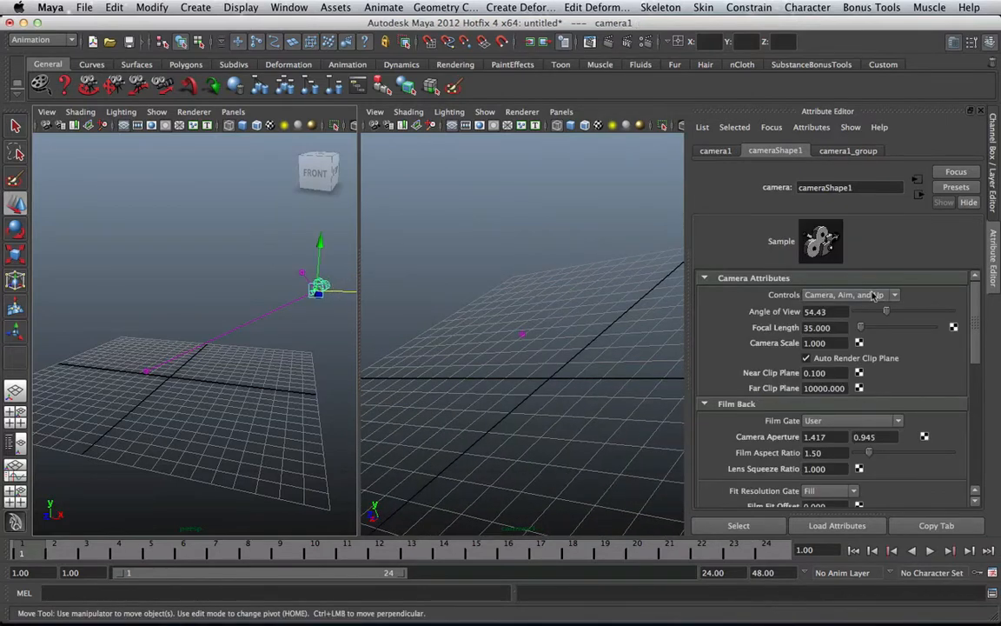
{"action": "left_click", "coordinate": [873, 296]}
{"action": "left_click", "coordinate": [875, 306]}
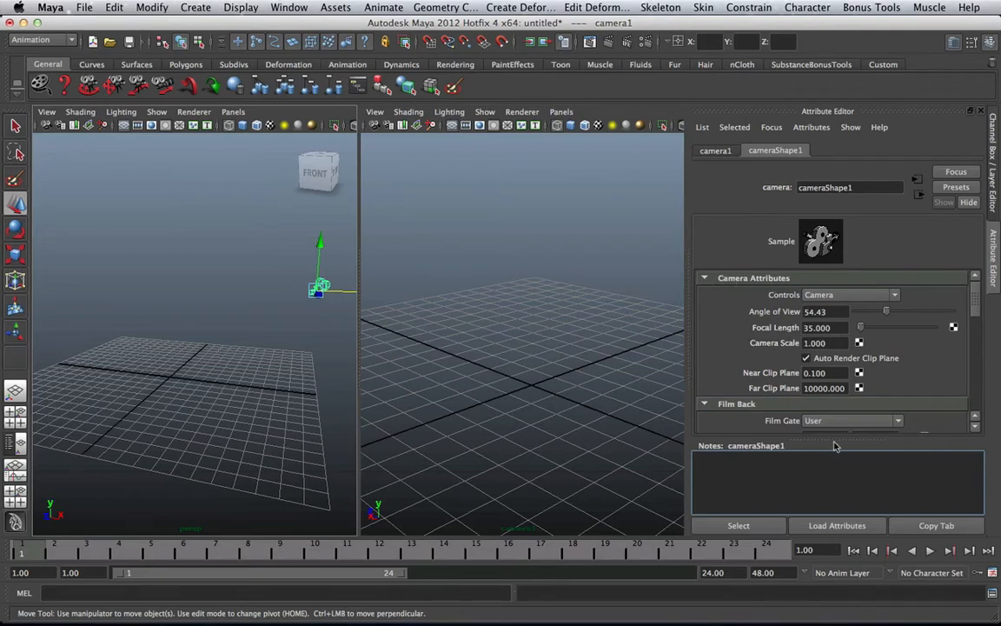
{"action": "left_click_drag", "start_coordinate": [834, 443], "coordinate": [852, 506]}
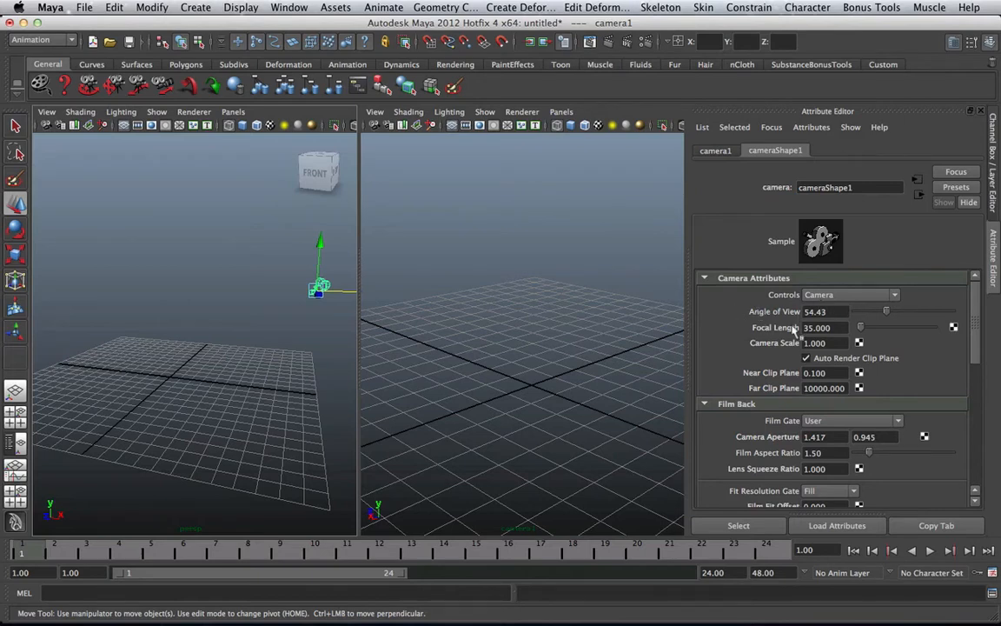
Maximise the camera1 view, dolly back to show the whole grid, and display camera1's attributes again
{"action": "left_click", "coordinate": [458, 328]}
{"action": "key", "text": "space"}
{"action": "scroll", "coordinate": [459, 329], "scroll_direction": "down", "scroll_amount": 5}
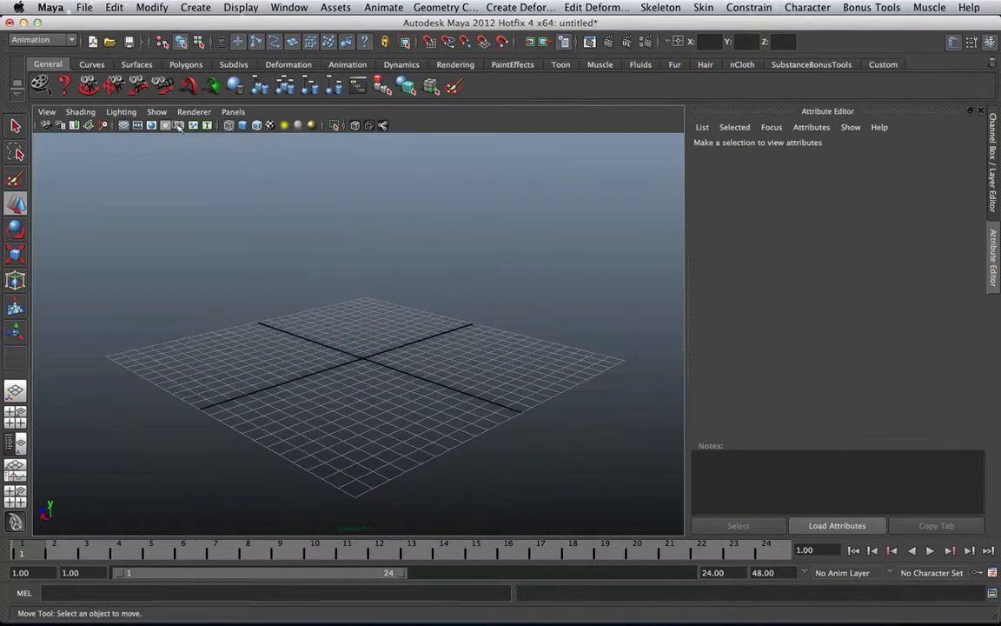
{"action": "left_click", "coordinate": [48, 111]}
{"action": "left_click", "coordinate": [67, 144]}
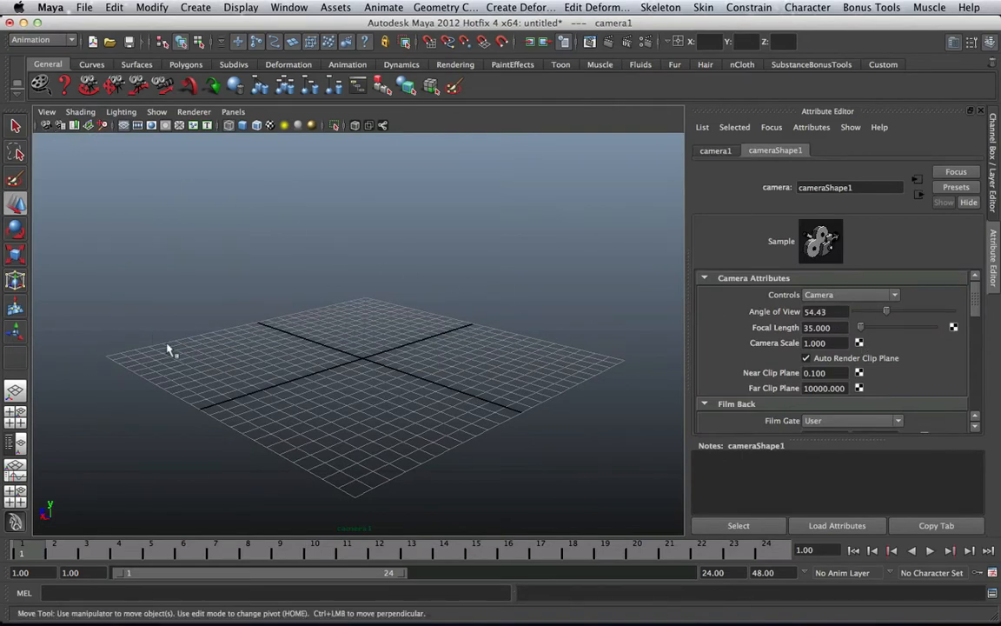
Reframe the grid through camera1, set its Angle of View to about 126, and dolly in toward the grid
{"action": "scroll", "coordinate": [504, 371], "scroll_direction": "up", "scroll_amount": 3}
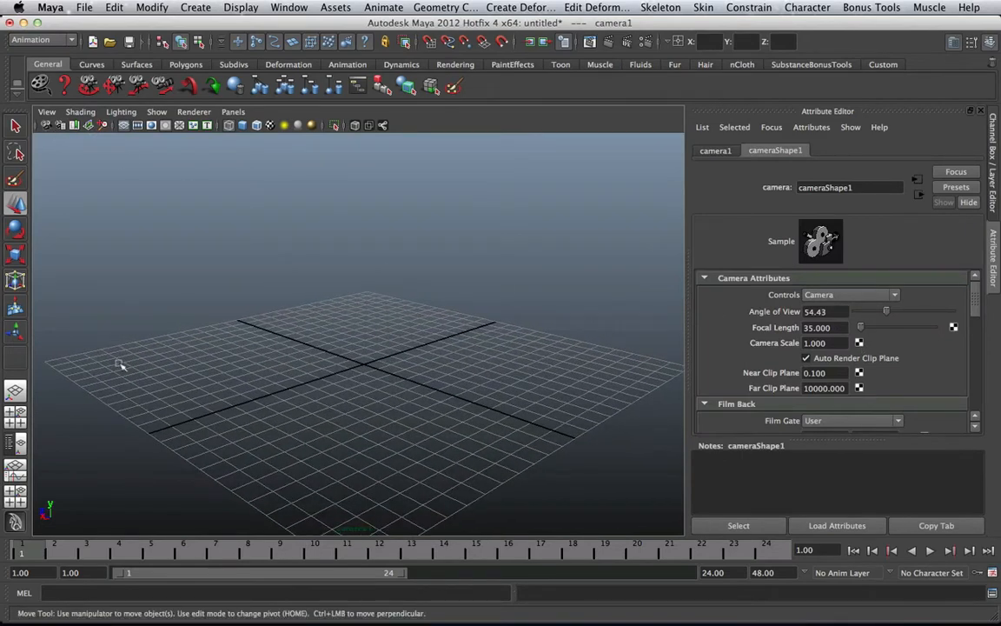
{"action": "middle_click_drag", "start_coordinate": [504, 336], "coordinate": [563, 350], "text": "alt"}
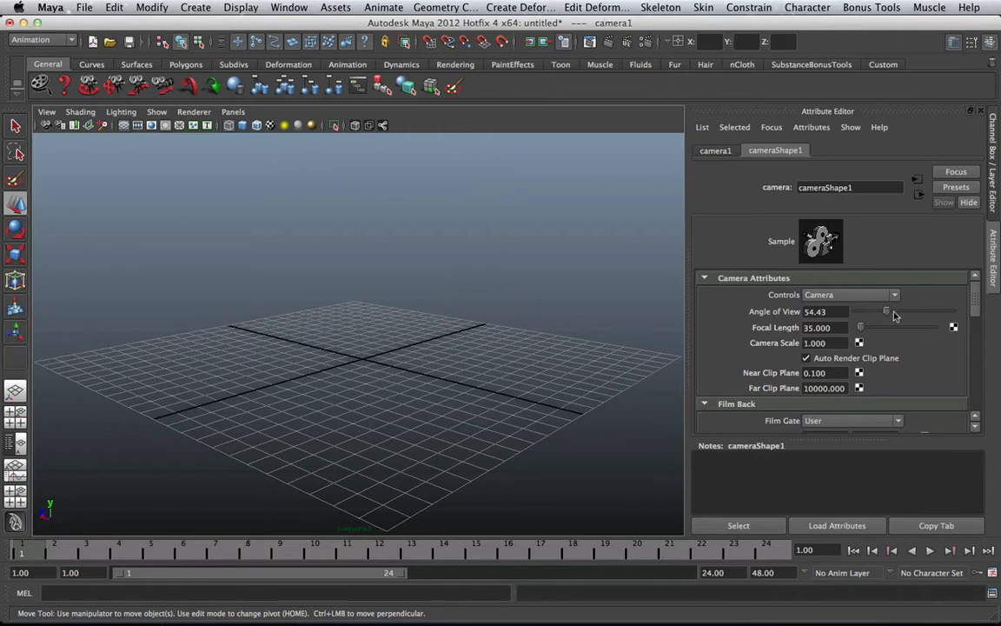
{"action": "left_click_drag", "start_coordinate": [887, 312], "coordinate": [930, 311]}
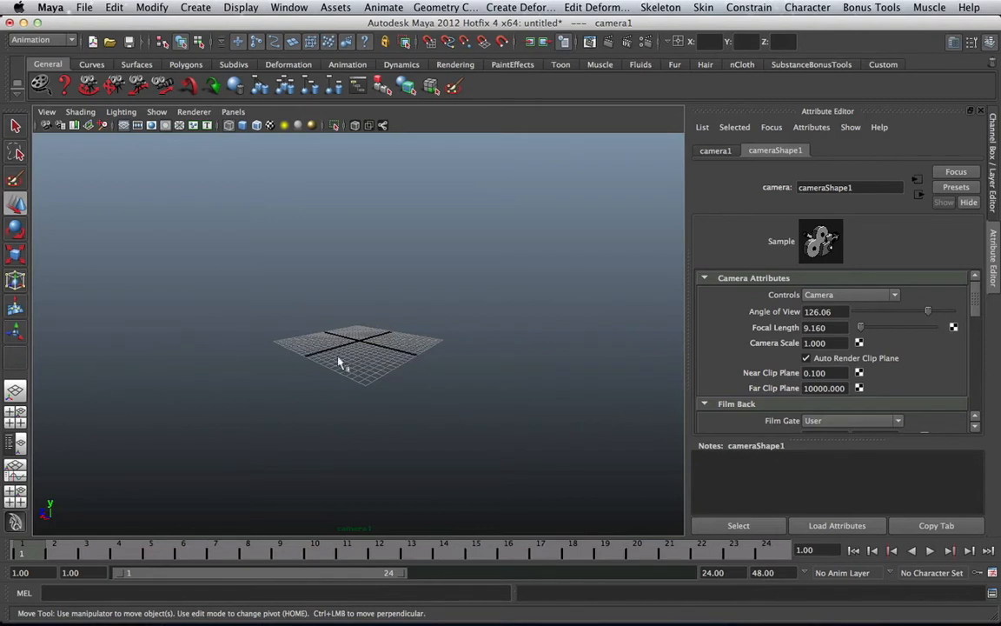
{"action": "scroll", "coordinate": [311, 361], "scroll_direction": "up", "scroll_amount": 5}
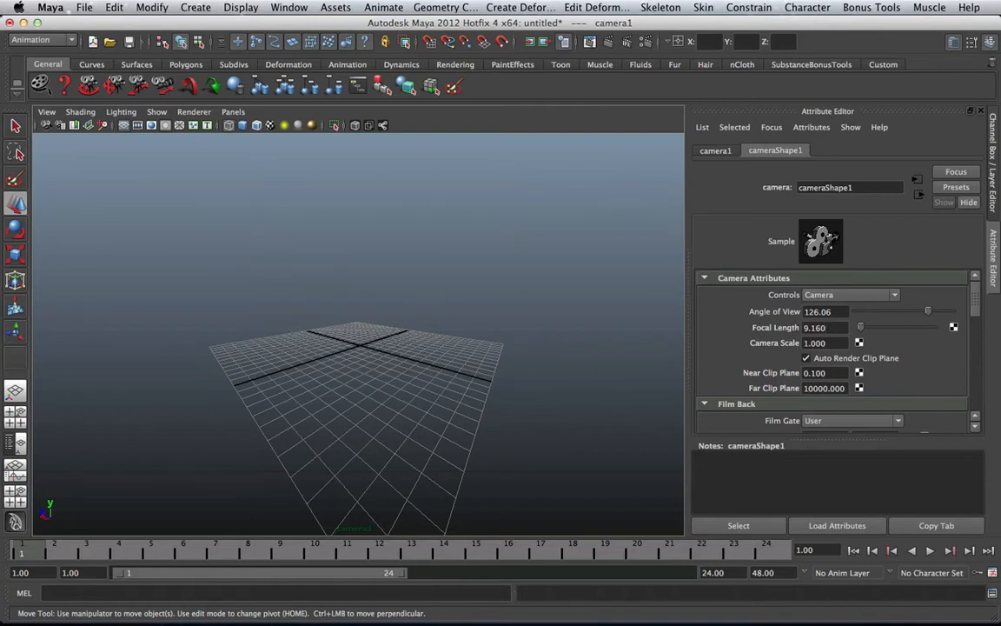
Set camera1's Angle of View to about 10.4 and adjust the camera's distance to view the grid
{"action": "left_click_drag", "start_coordinate": [928, 311], "coordinate": [861, 313]}
{"action": "right_click_drag", "start_coordinate": [603, 337], "coordinate": [331, 383], "text": "alt"}
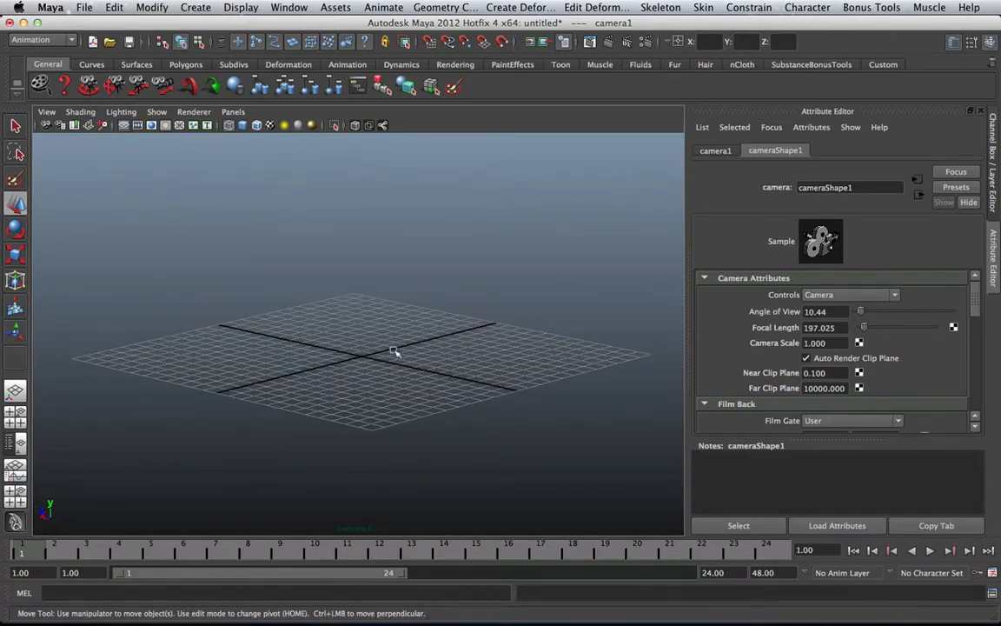
{"action": "scroll", "coordinate": [355, 317], "scroll_direction": "up", "scroll_amount": 2}
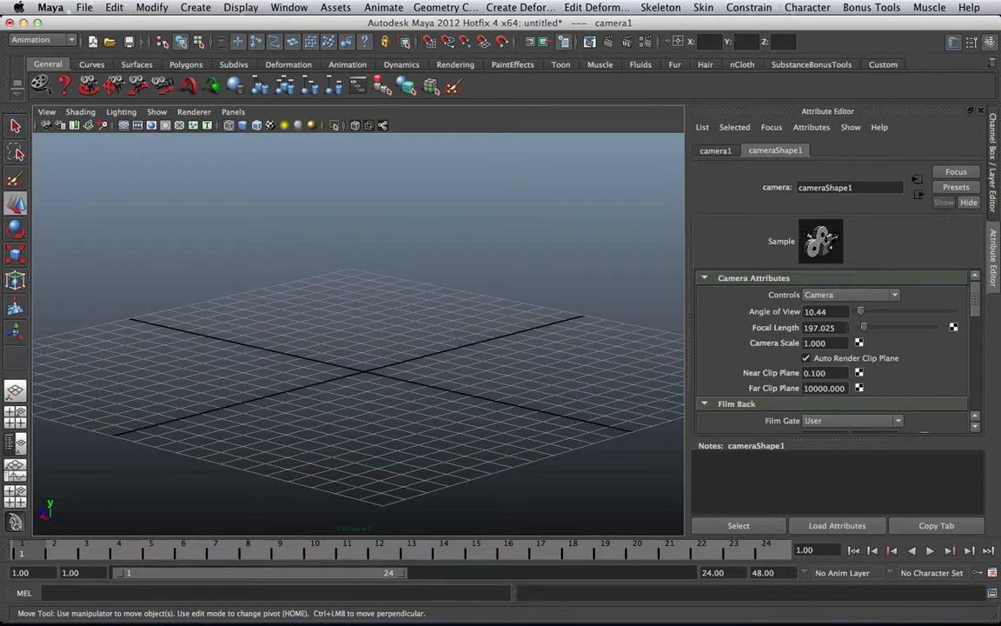
Set camera1's Focal Length to 35 and reframe the whole grid through the camera
{"action": "left_click_drag", "start_coordinate": [839, 328], "coordinate": [729, 330]}
{"action": "type", "text": "35"}
{"action": "key", "text": "Return"}
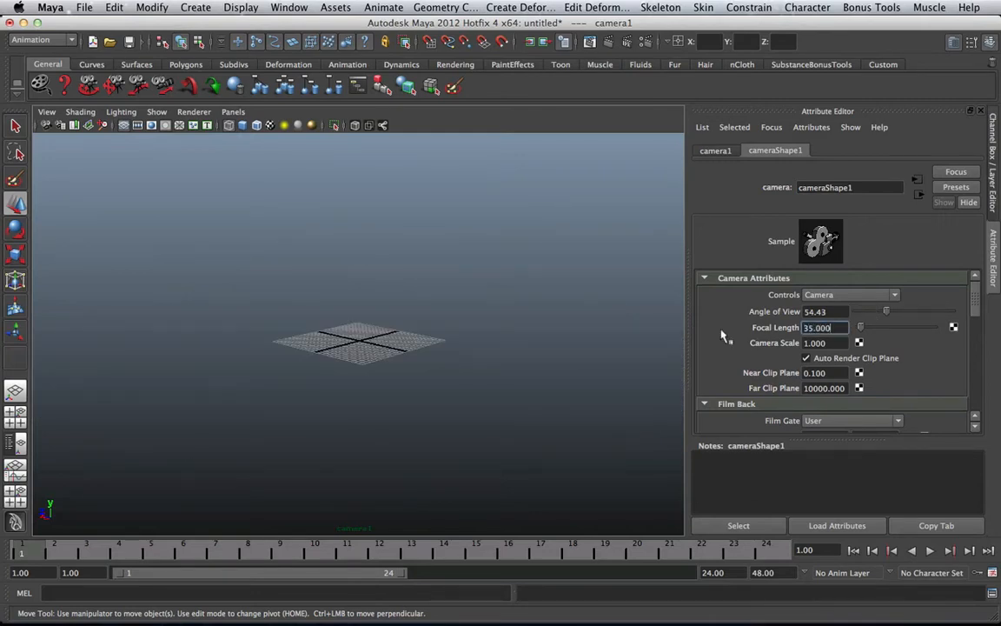
{"action": "scroll", "coordinate": [382, 352], "scroll_direction": "up", "scroll_amount": 10}
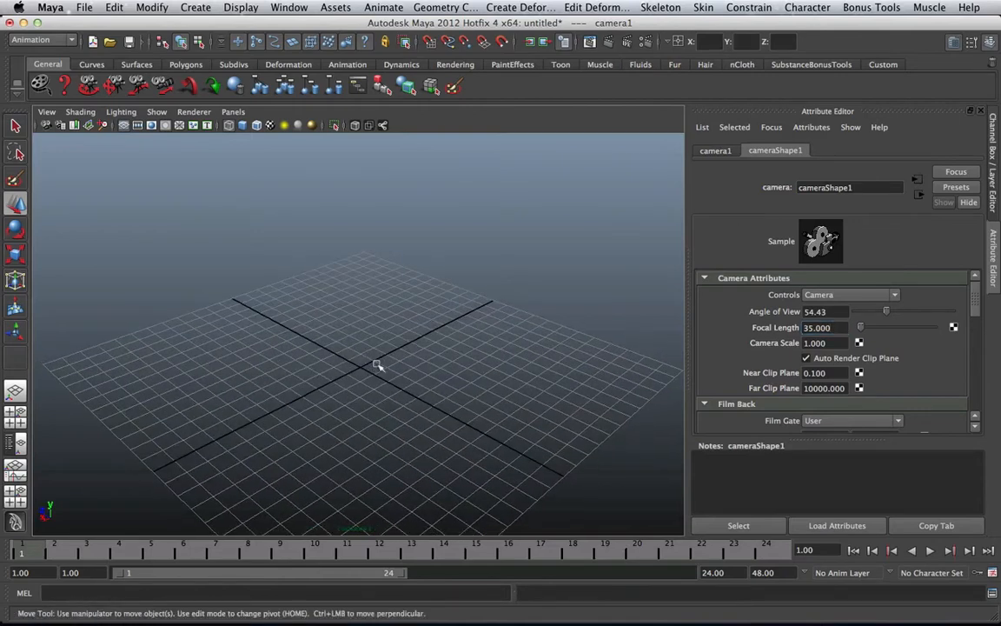
{"action": "left_click_drag", "start_coordinate": [375, 365], "coordinate": [411, 281], "text": "alt"}
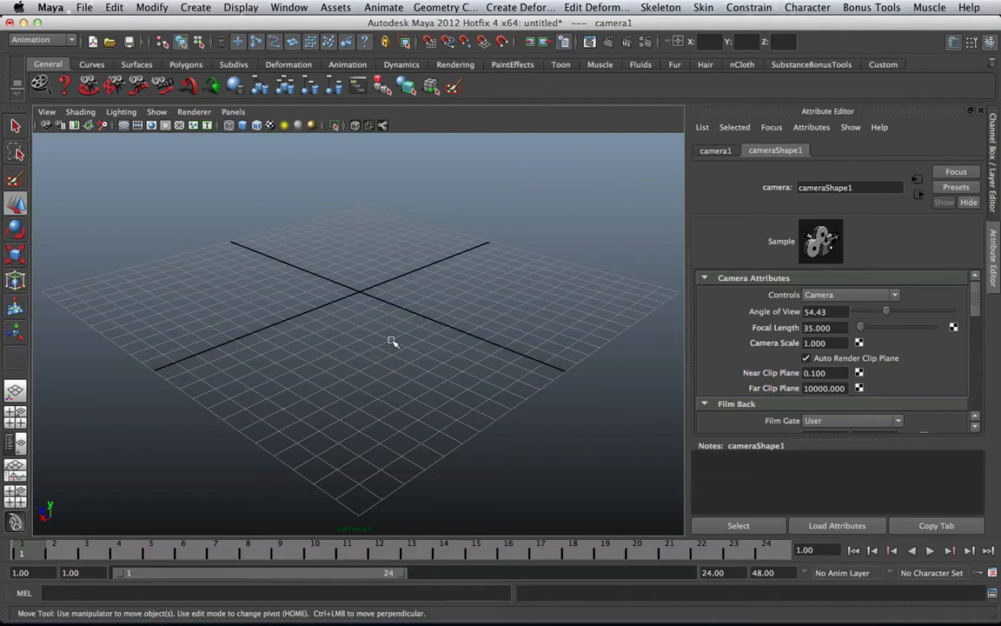
Switch to Firefox and read the absolut photo glossary definition of "Focale (distance)"
{"action": "left_click", "coordinate": [922, 607]}
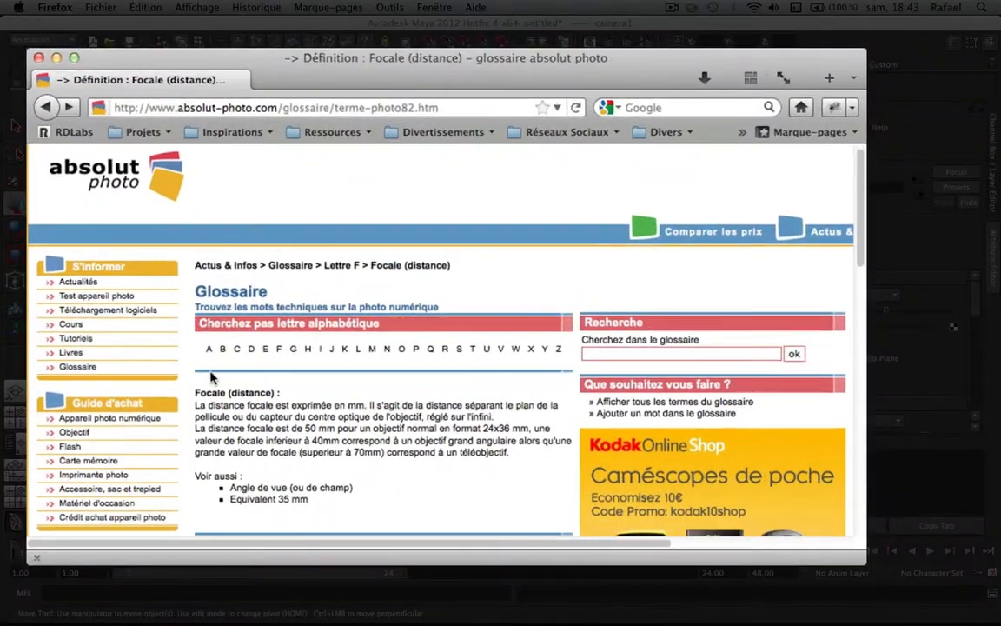
{"action": "scroll", "coordinate": [246, 322], "scroll_direction": "down", "scroll_amount": 2}
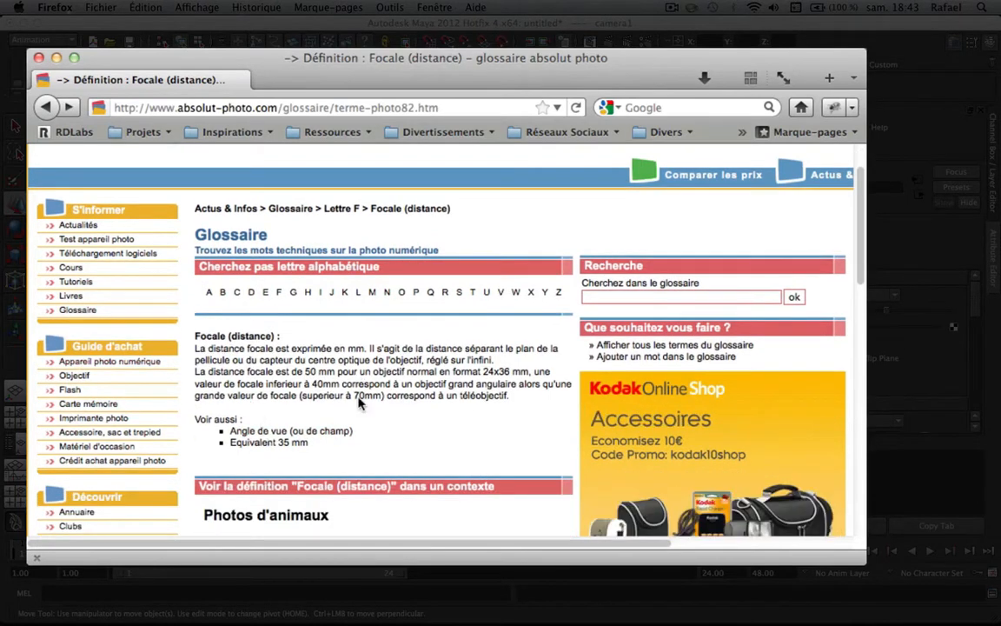
{"action": "left_click_drag", "start_coordinate": [526, 402], "coordinate": [197, 362]}
{"action": "left_click", "coordinate": [196, 355]}
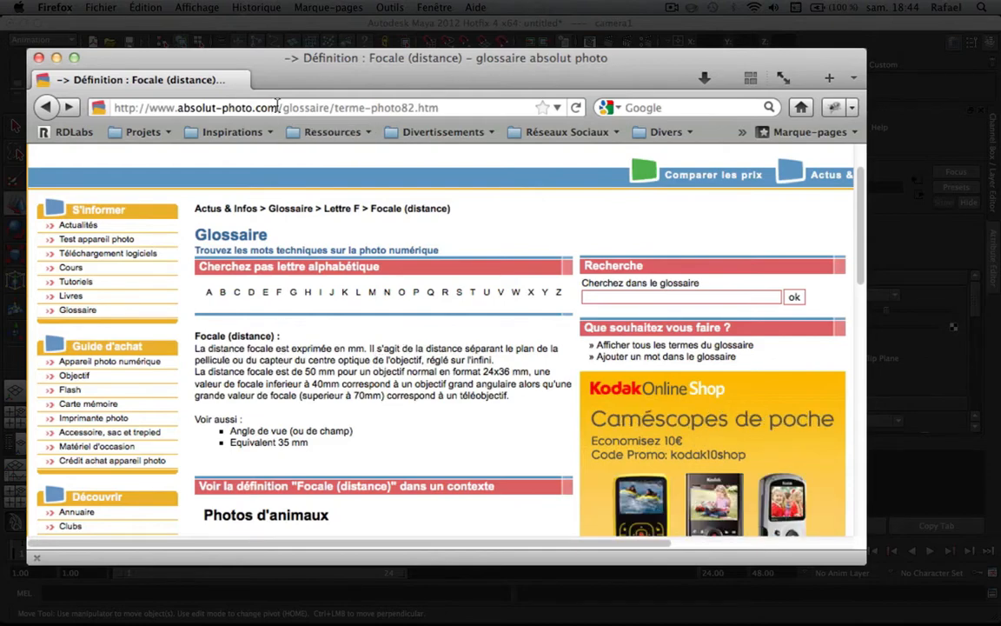
{"action": "left_click_drag", "start_coordinate": [279, 57], "coordinate": [269, 330]}
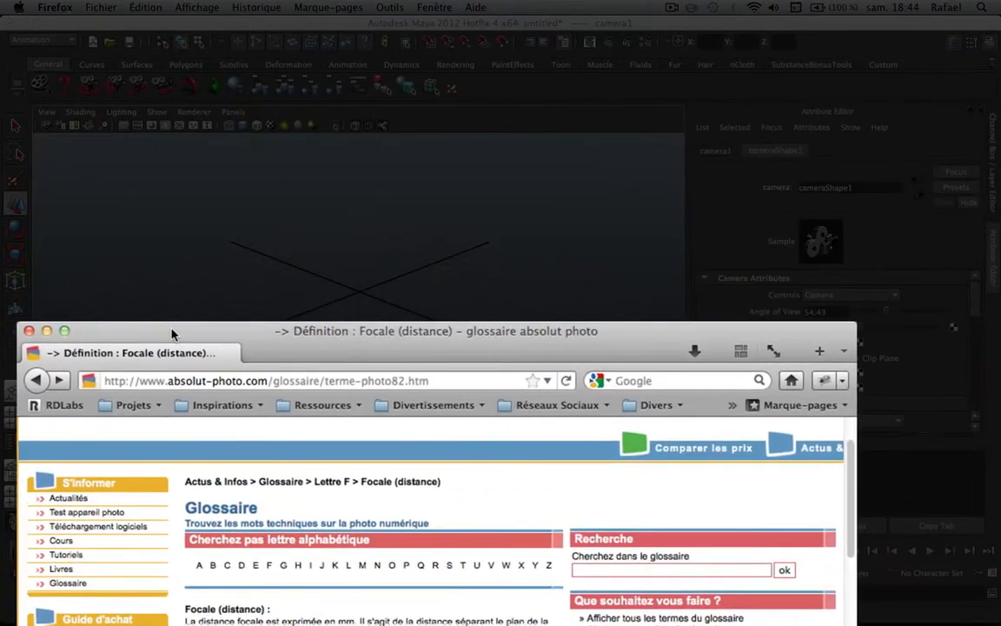
{"action": "left_click_drag", "start_coordinate": [172, 331], "coordinate": [156, 97]}
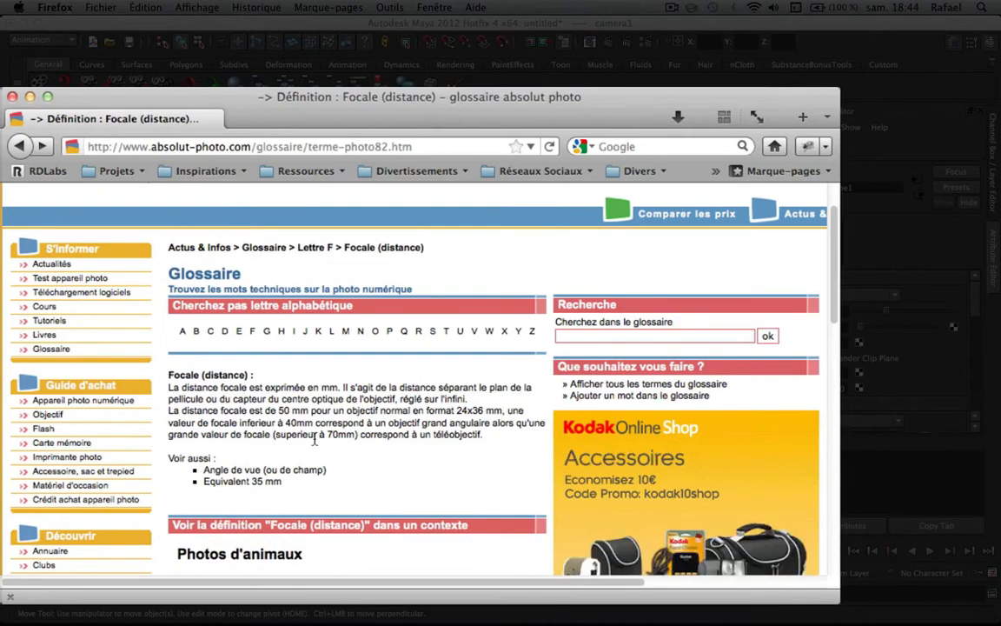
{"action": "left_click_drag", "start_coordinate": [536, 441], "coordinate": [167, 374]}
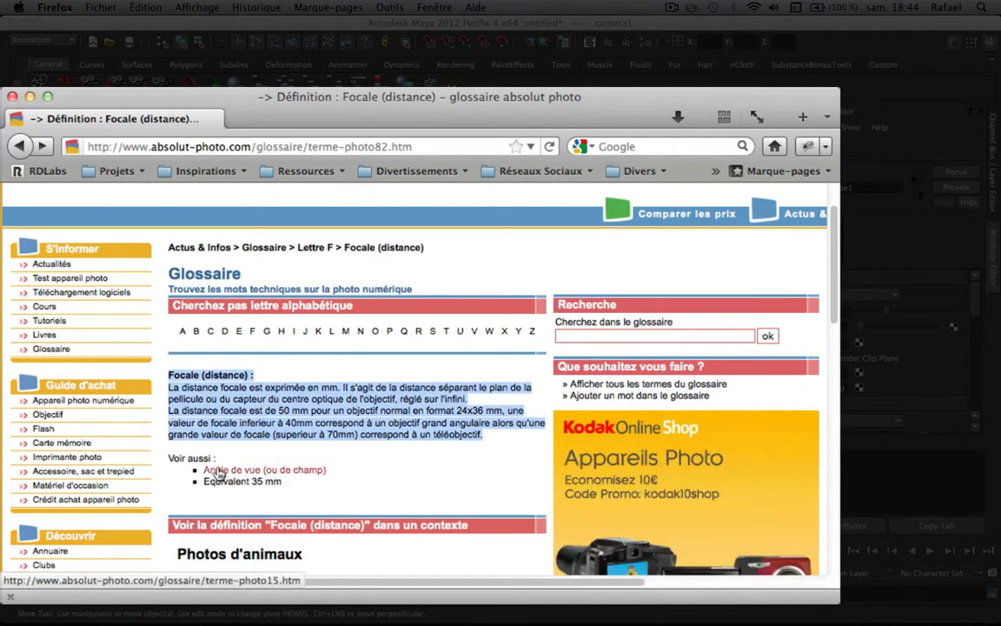
Open the related "Angle de vue (ou de champ)" definition, read it, and close the browser window
{"action": "left_click", "coordinate": [324, 470]}
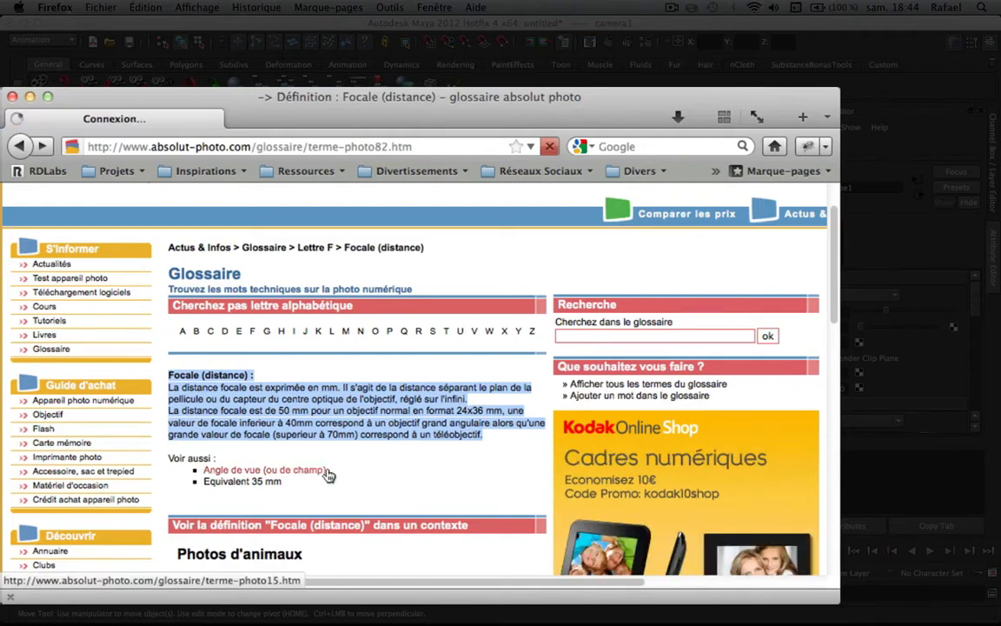
{"action": "scroll", "coordinate": [328, 415], "scroll_direction": "down", "scroll_amount": 3}
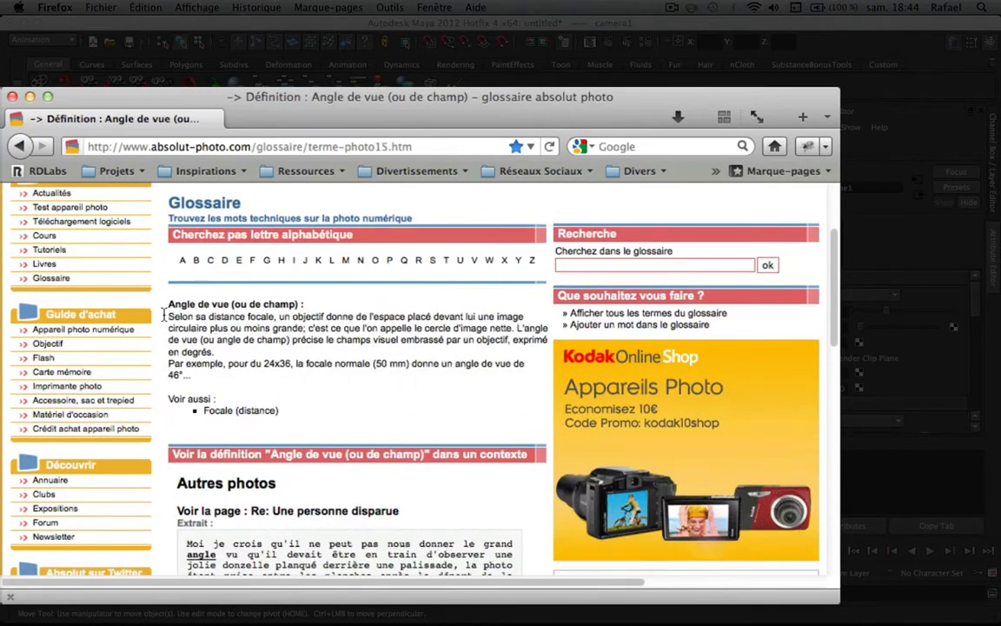
{"action": "left_click_drag", "start_coordinate": [163, 316], "coordinate": [335, 348]}
{"action": "left_click", "coordinate": [345, 345]}
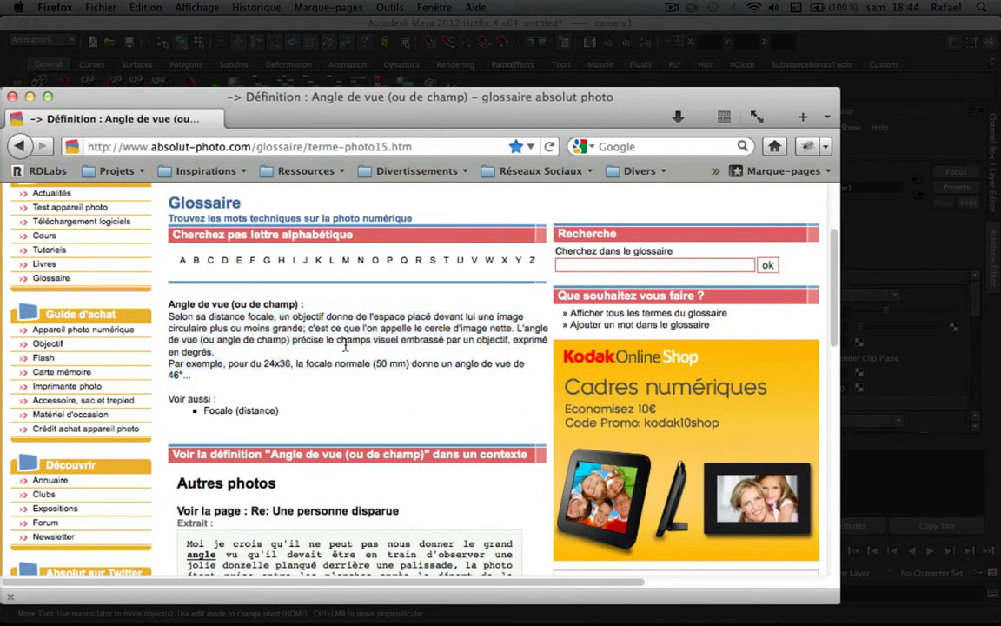
{"action": "left_click_drag", "start_coordinate": [216, 352], "coordinate": [196, 319]}
{"action": "left_click", "coordinate": [396, 318]}
{"action": "left_click_drag", "start_coordinate": [326, 318], "coordinate": [465, 318]}
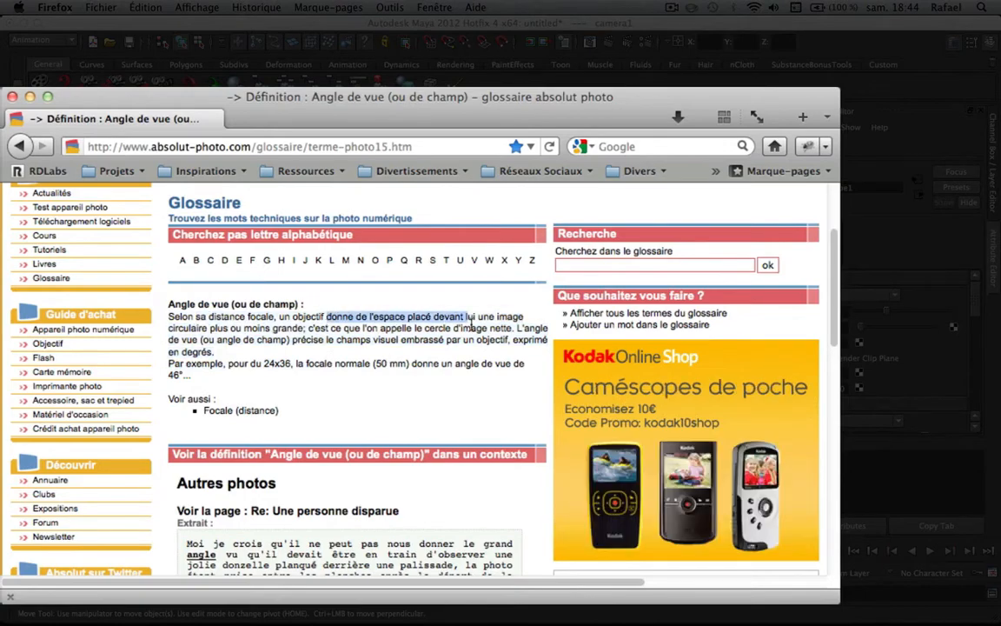
{"action": "left_click_drag", "start_coordinate": [187, 340], "coordinate": [426, 341]}
{"action": "left_click", "coordinate": [354, 337]}
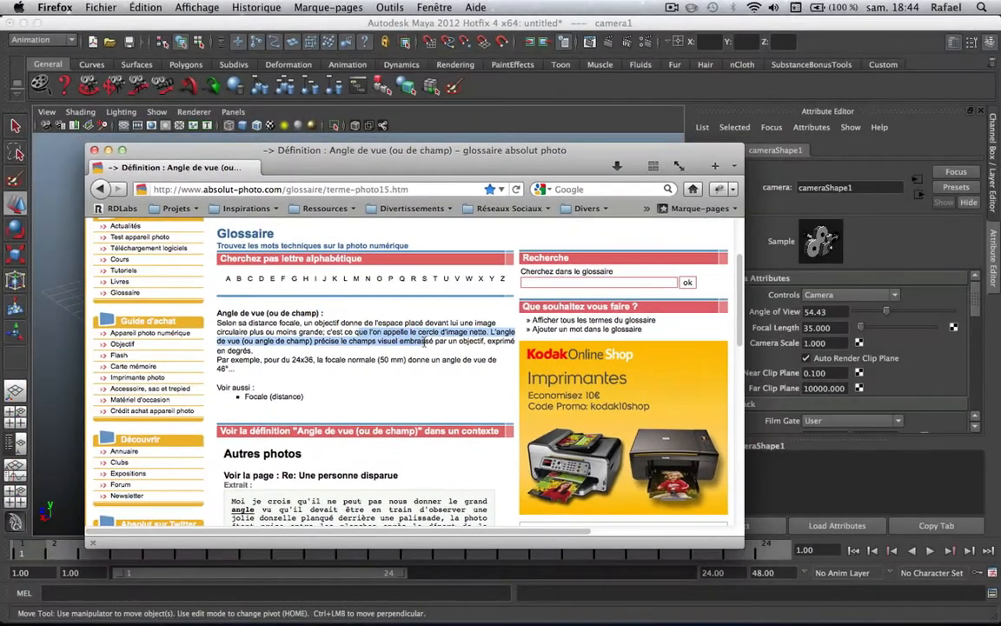
{"action": "left_click", "coordinate": [458, 342]}
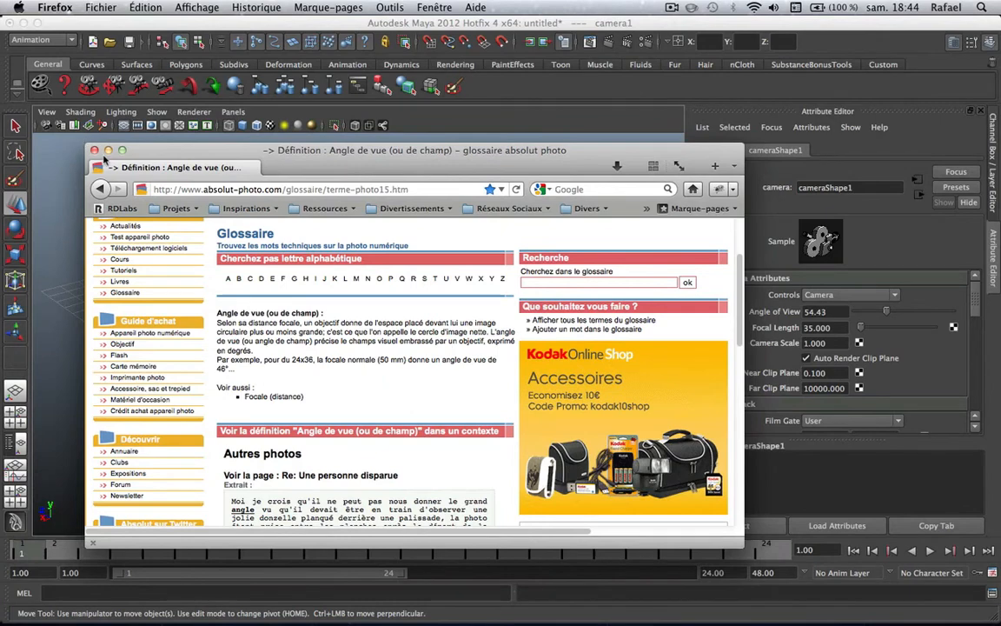
{"action": "left_click", "coordinate": [94, 149]}
Return to Maya's side-by-side perspective and camera1 views and select camera1 in the perspective view
{"action": "left_click", "coordinate": [261, 223]}
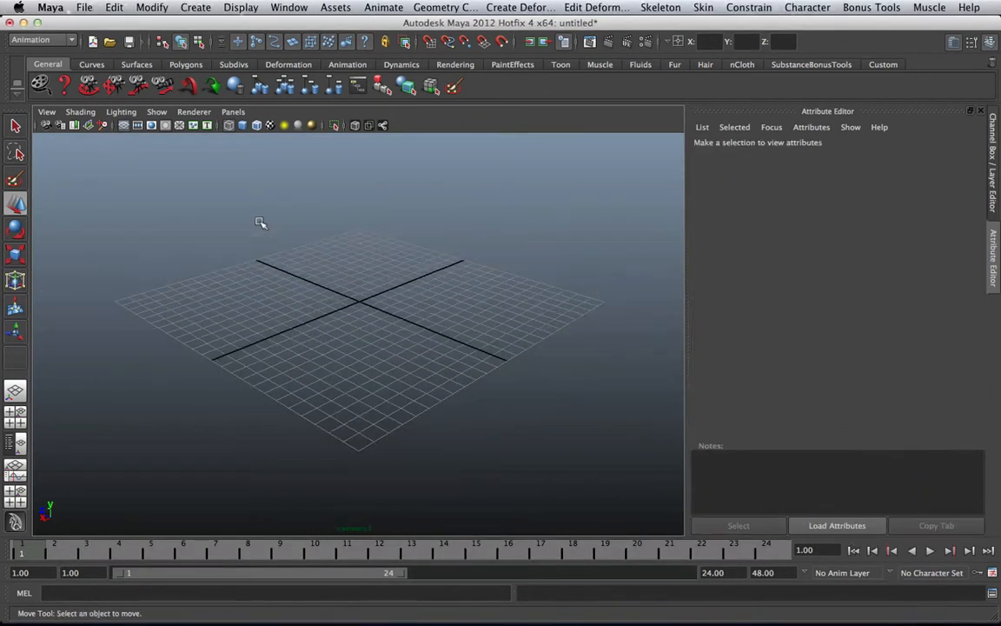
{"action": "scroll", "coordinate": [261, 222], "scroll_direction": "up", "scroll_amount": 3}
{"action": "key", "text": "space"}
{"action": "scroll", "coordinate": [213, 330], "scroll_direction": "down", "scroll_amount": 7}
{"action": "scroll", "coordinate": [275, 305], "scroll_direction": "up", "scroll_amount": 4}
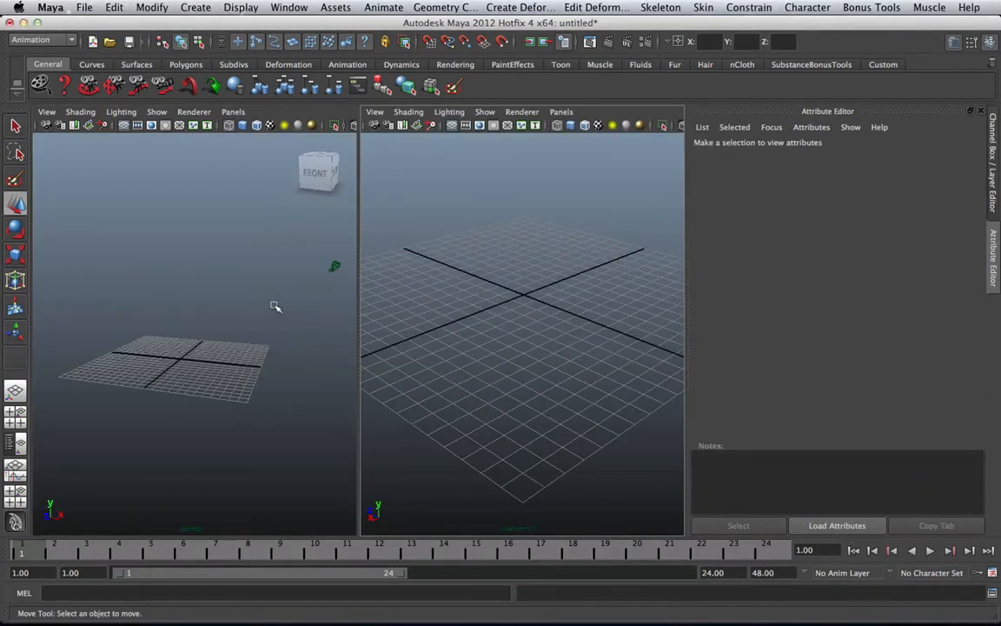
{"action": "left_click_drag", "start_coordinate": [276, 264], "coordinate": [342, 303]}
{"action": "scroll", "coordinate": [343, 302], "scroll_direction": "down", "scroll_amount": 5}
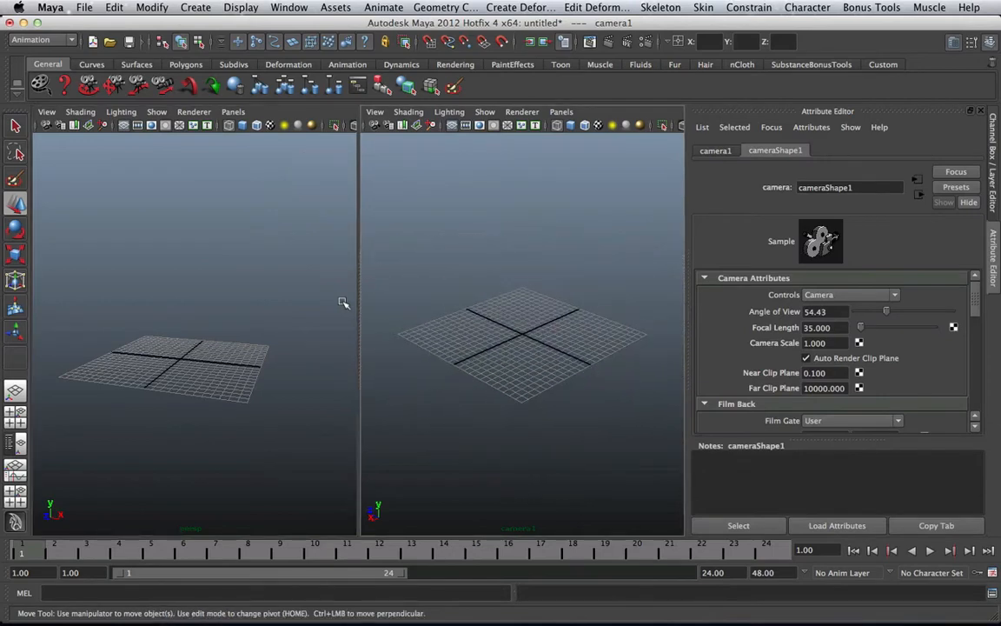
Dolly camera1 in and out over the grid, and frame the selected camera in the perspective view
{"action": "scroll", "coordinate": [496, 284], "scroll_direction": "up", "scroll_amount": 6}
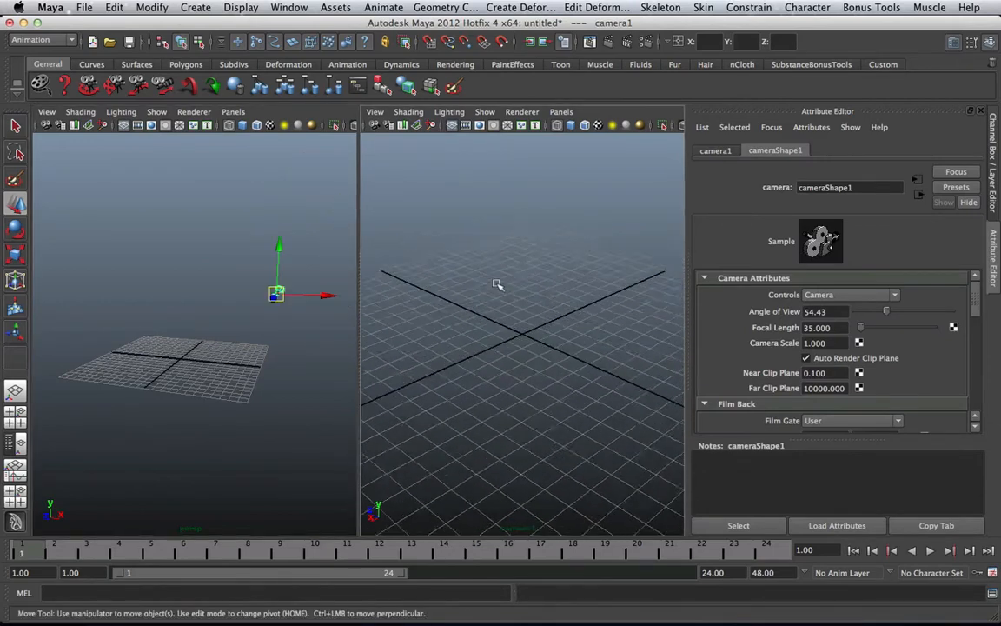
{"action": "scroll", "coordinate": [496, 284], "scroll_direction": "down", "scroll_amount": 6}
{"action": "middle_click_drag", "start_coordinate": [271, 330], "coordinate": [268, 333], "text": "alt"}
{"action": "key", "text": "f"}
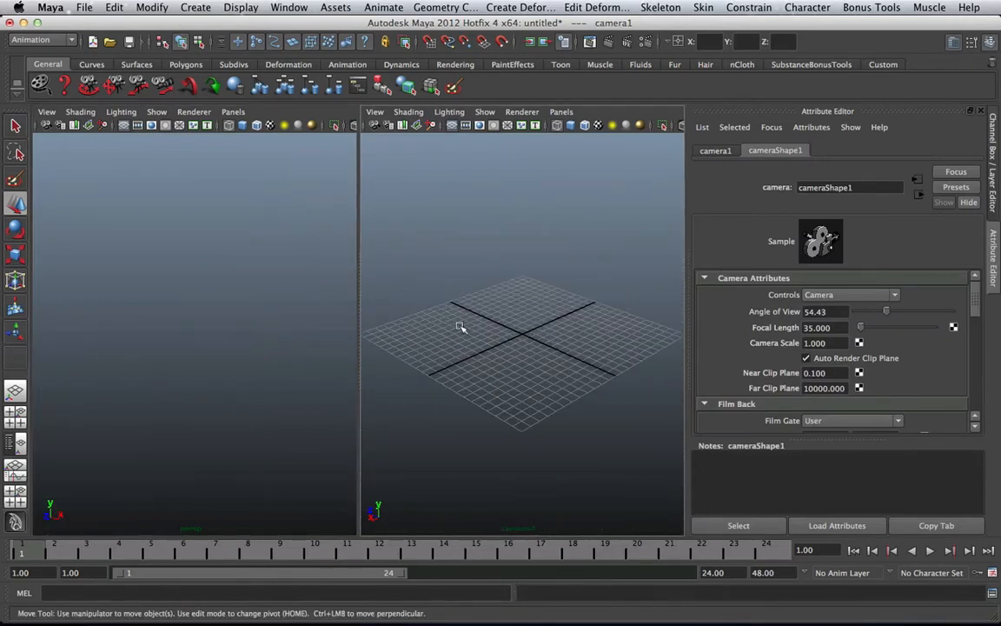
{"action": "right_click_drag", "start_coordinate": [530, 337], "coordinate": [504, 335], "text": "alt"}
{"action": "key", "text": "f"}
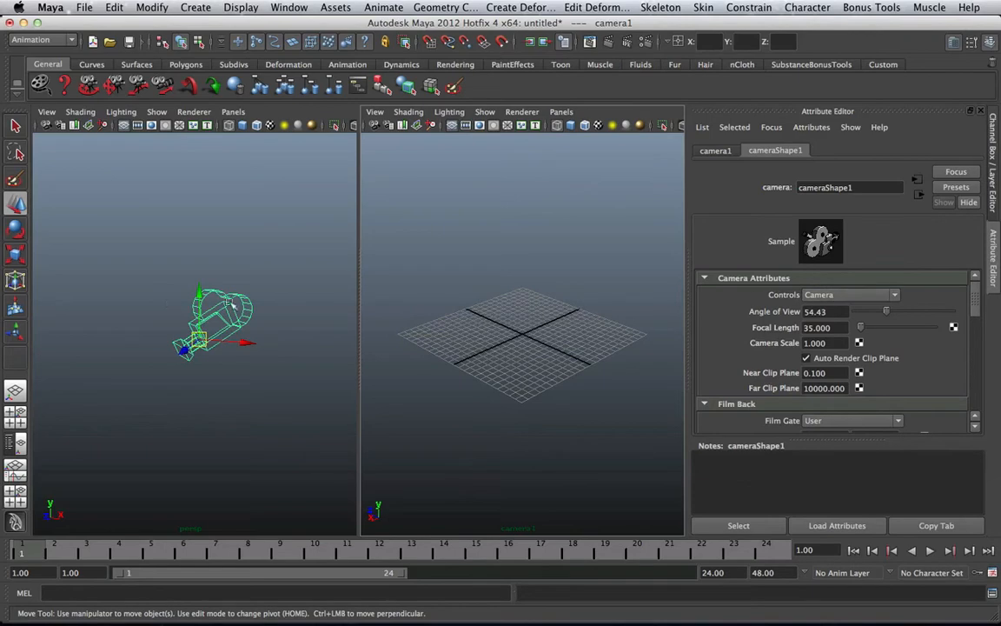
Activate the Select tool, set camera1's Focal Length to about 169, and inspect the camera's lens in the perspective view
{"action": "key", "text": "q"}
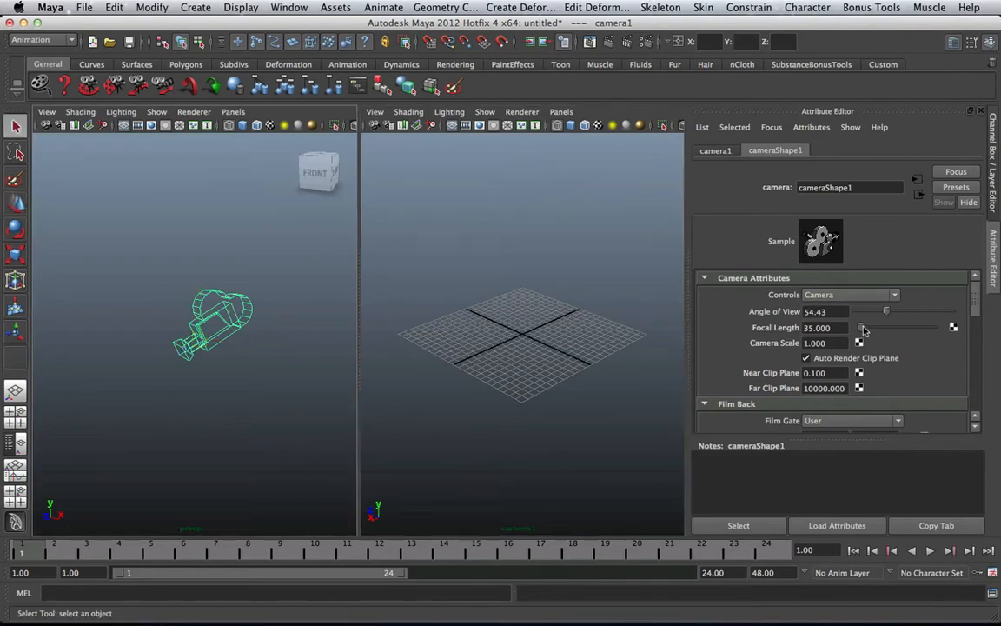
{"action": "mouse_move", "coordinate": [862, 328]}
{"action": "left_mouse_down"}
{"action": "mouse_move", "coordinate": [900, 328]}
{"action": "mouse_move", "coordinate": [864, 331]}
{"action": "left_mouse_up"}
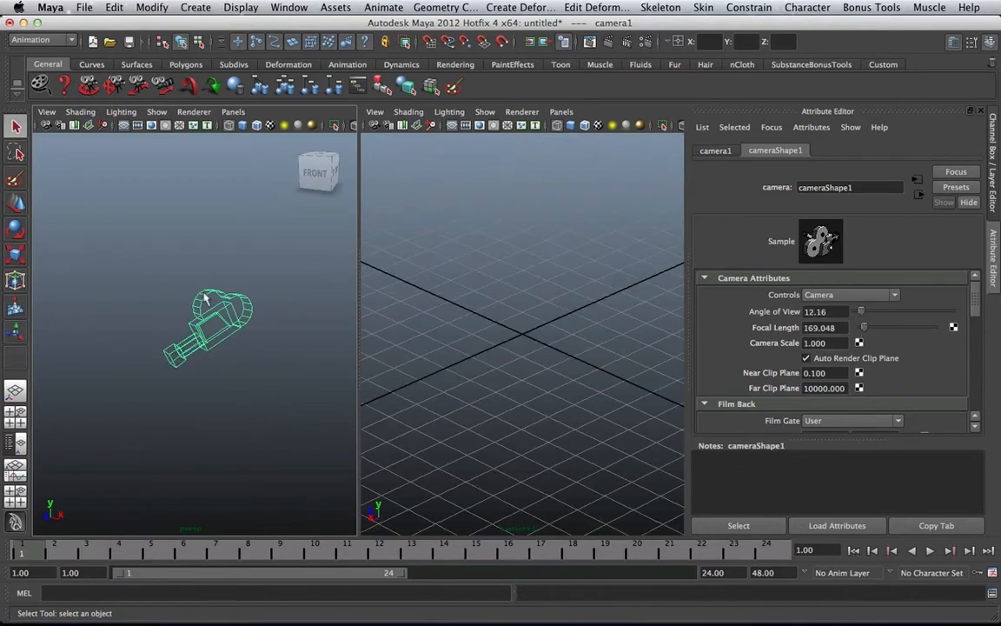
{"action": "scroll", "coordinate": [230, 320], "scroll_direction": "down", "scroll_amount": 6}
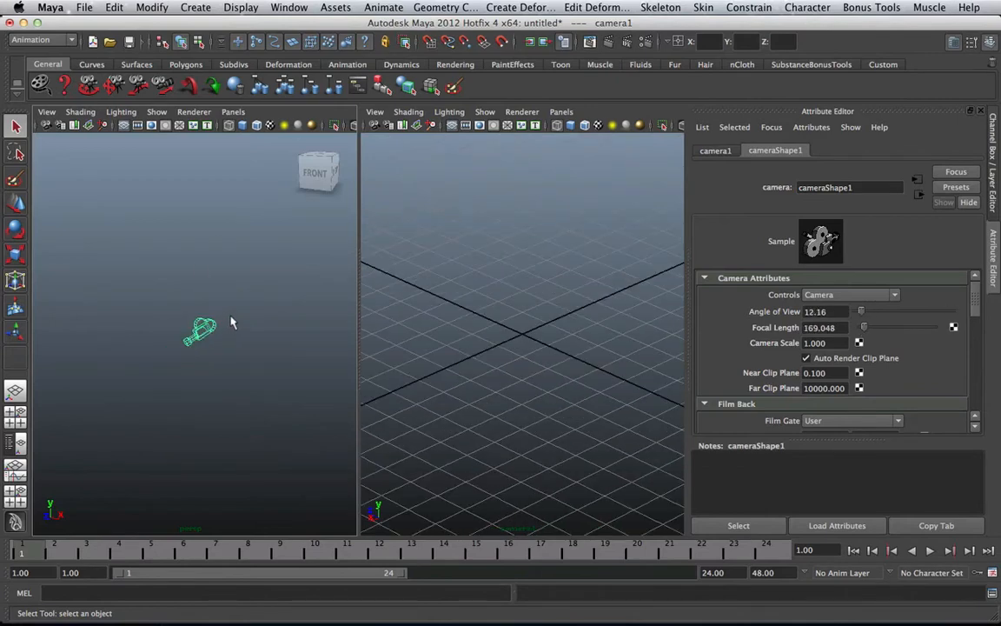
{"action": "left_click_drag", "start_coordinate": [230, 321], "coordinate": [204, 313], "text": "alt"}
{"action": "scroll", "coordinate": [252, 321], "scroll_direction": "up", "scroll_amount": 8}
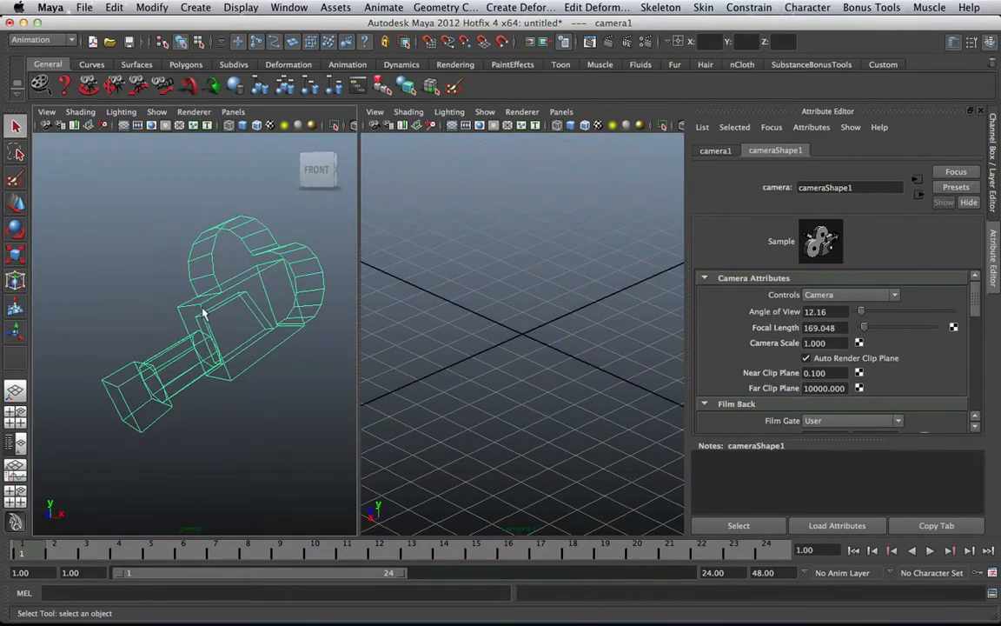
{"action": "scroll", "coordinate": [204, 313], "scroll_direction": "down", "scroll_amount": 3}
Reset camera1's Focal Length to 35
{"action": "left_click_drag", "start_coordinate": [838, 327], "coordinate": [762, 334]}
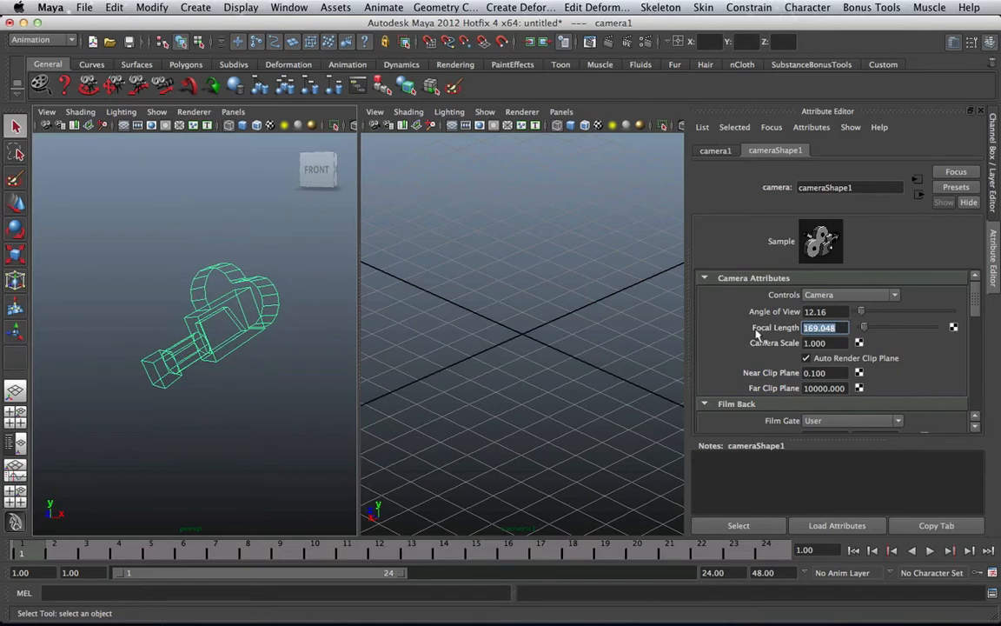
{"action": "type", "text": "35"}
{"action": "key", "text": "Return"}
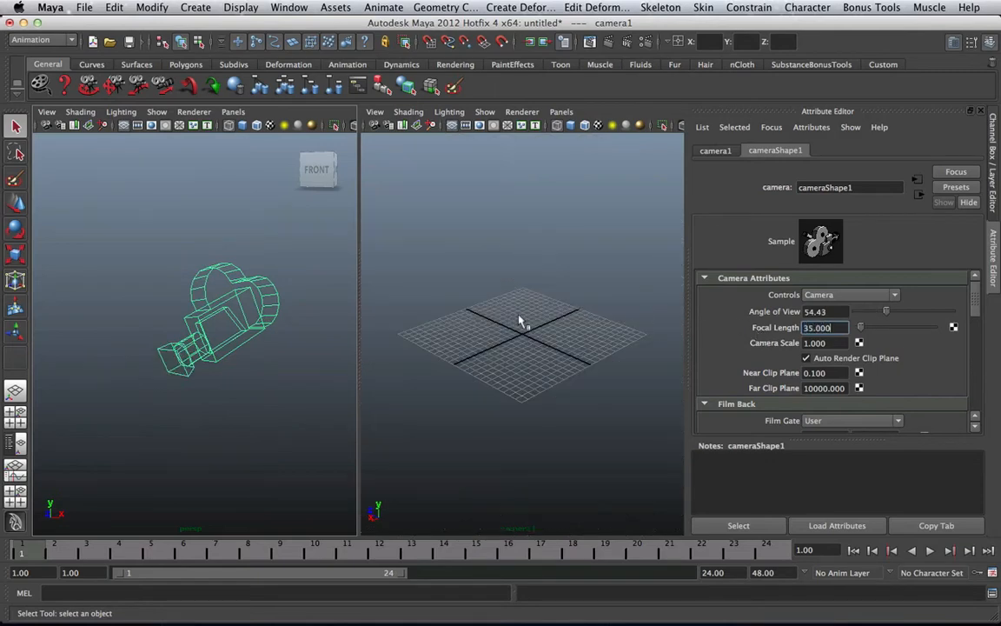
Maximise the camera1 view, dolly in on the grid, and display camera1's attributes down to the Film Back section
{"action": "left_click", "coordinate": [484, 326]}
{"action": "key", "text": "space"}
{"action": "scroll", "coordinate": [374, 330], "scroll_direction": "up", "scroll_amount": 3}
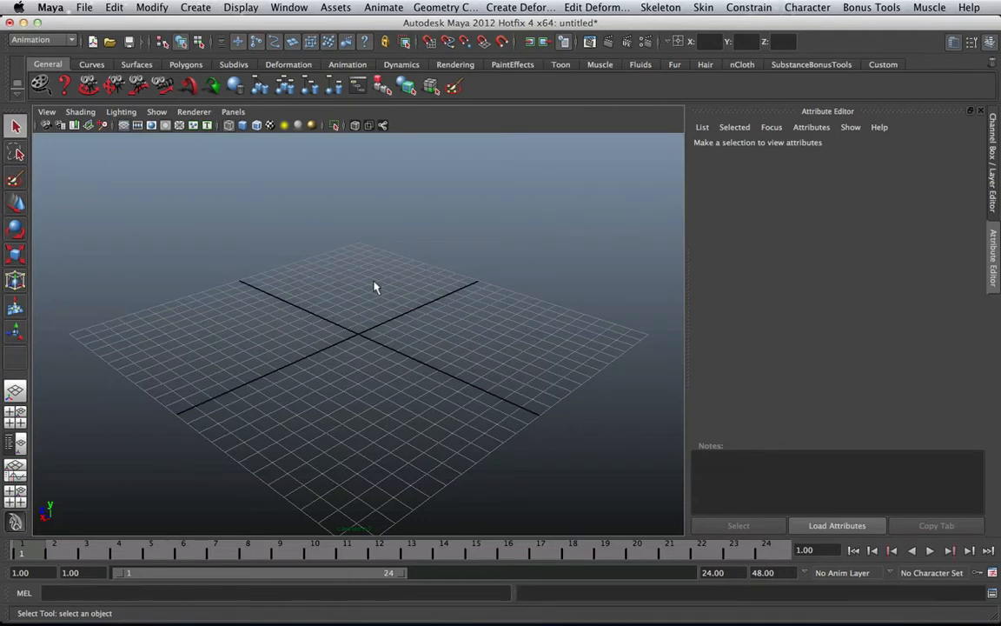
{"action": "left_click", "coordinate": [46, 125]}
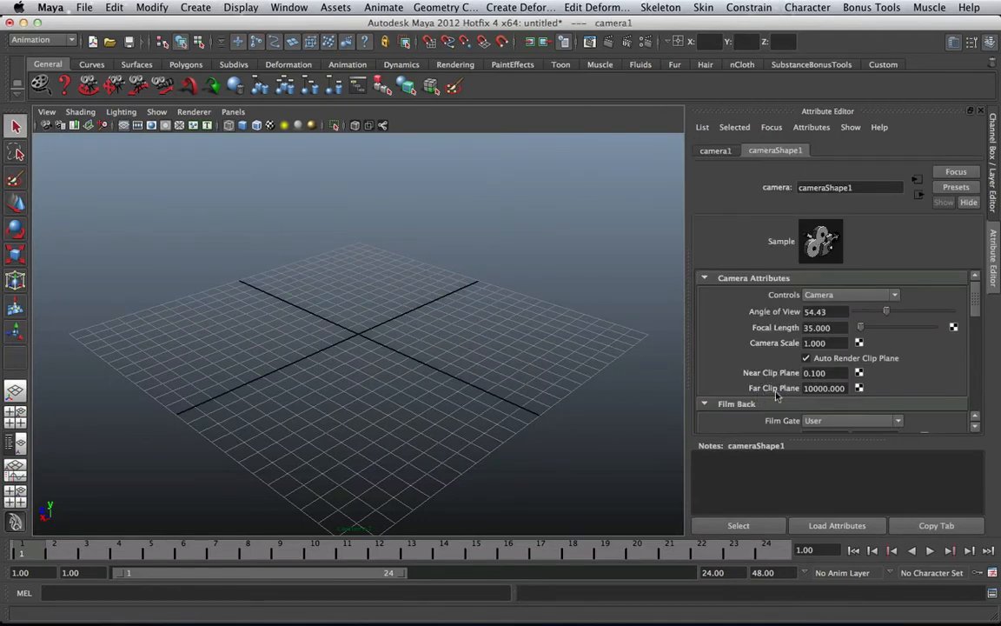
{"action": "scroll", "coordinate": [786, 375], "scroll_direction": "down", "scroll_amount": 2}
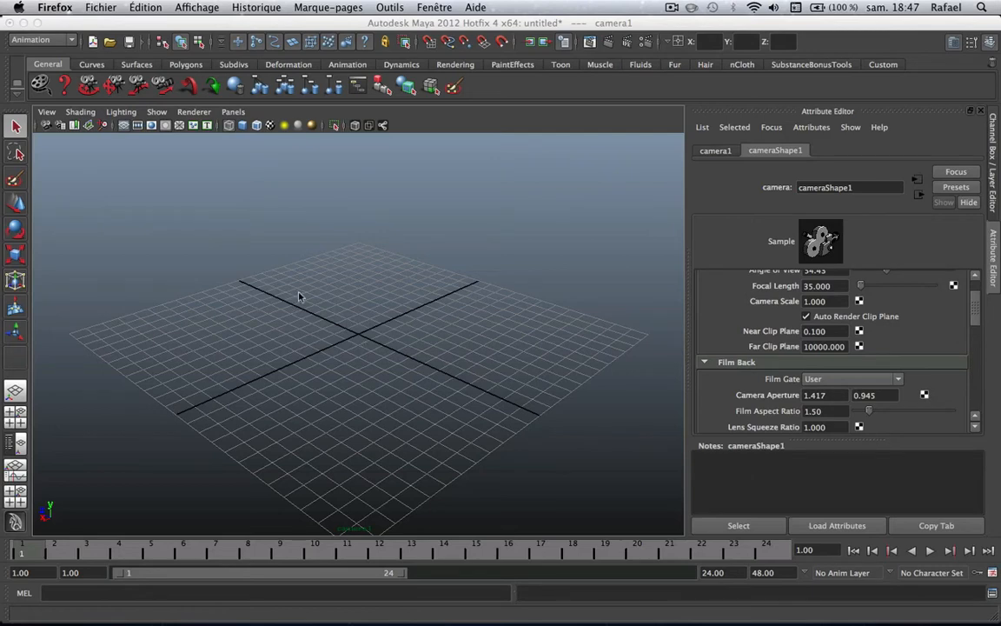
Deselect the camera and create a polygon cube at the centre of the grid
{"action": "right_click", "coordinate": [370, 323]}
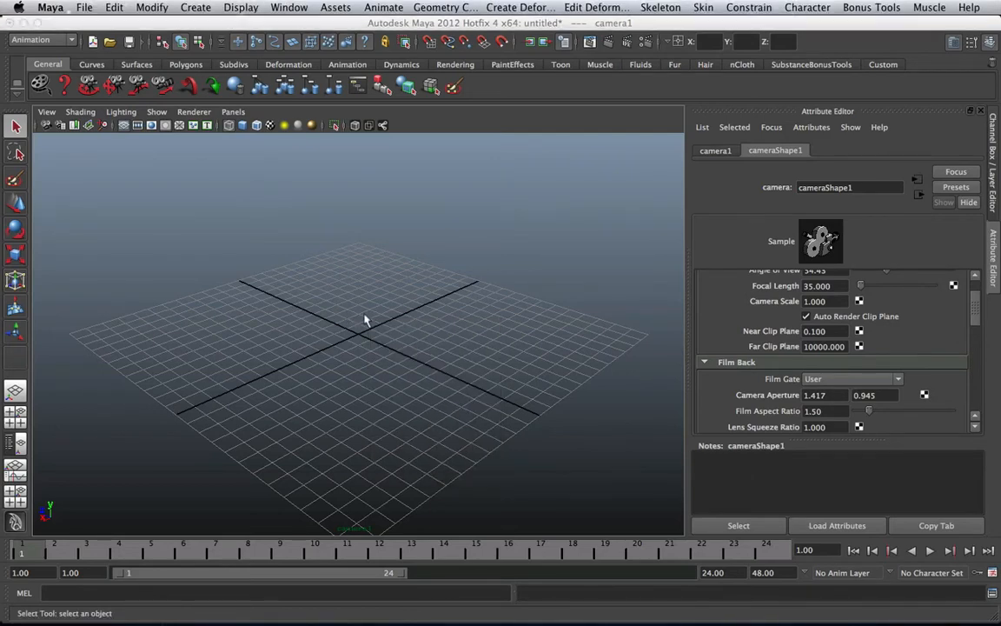
{"action": "left_click", "coordinate": [370, 346]}
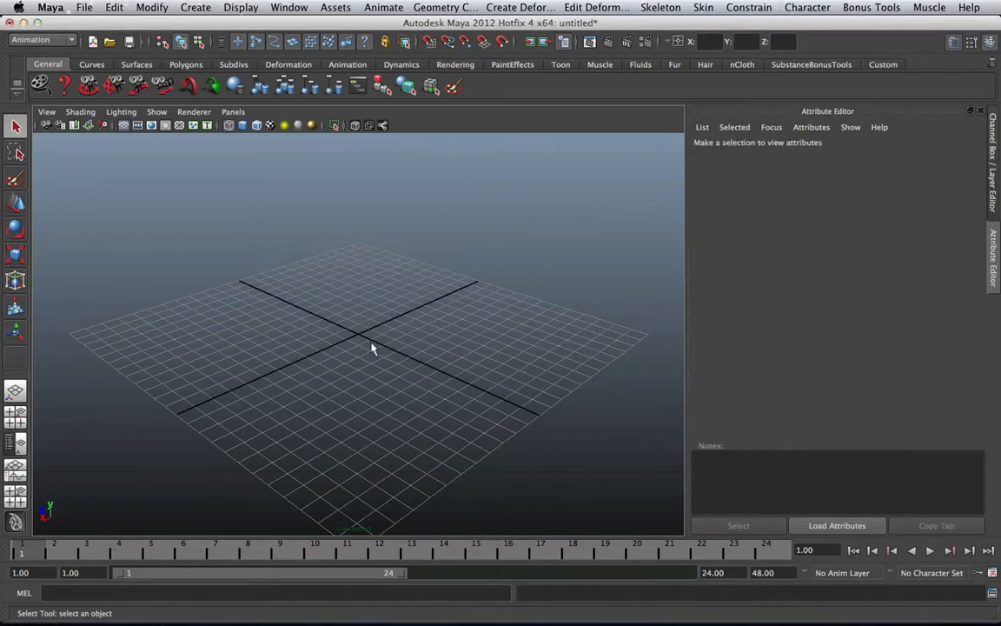
{"action": "right_click_drag", "start_coordinate": [380, 304], "coordinate": [380, 332], "text": "shift"}
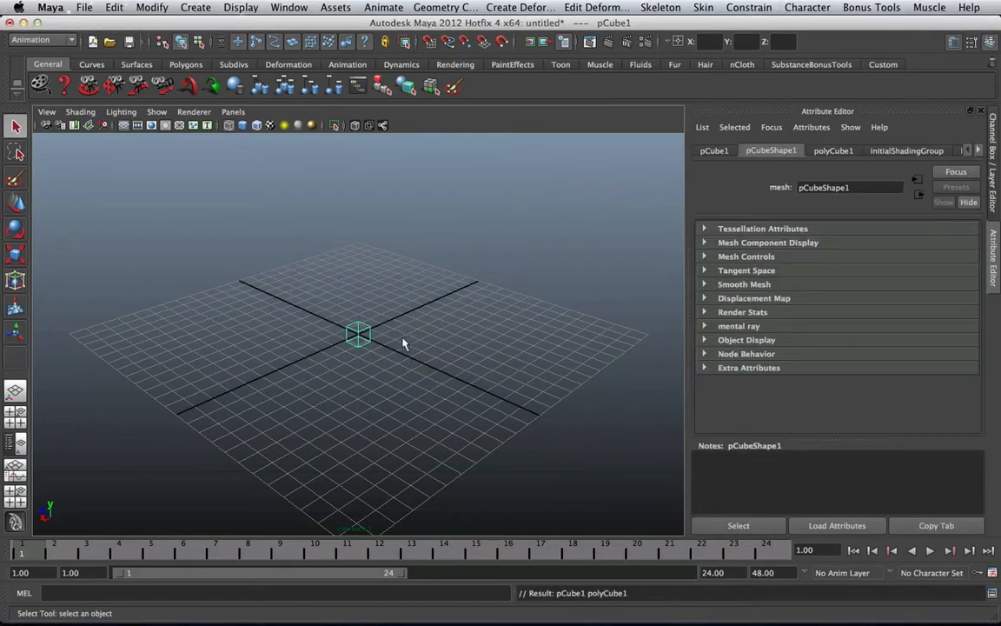
Scale the cube up uniformly with the Scale tool and display the view smooth shaded
{"action": "scroll", "coordinate": [389, 341], "scroll_direction": "up", "scroll_amount": 3}
{"action": "key", "text": "r"}
{"action": "left_click_drag", "start_coordinate": [359, 335], "coordinate": [646, 281]}
{"action": "scroll", "coordinate": [467, 299], "scroll_direction": "down", "scroll_amount": 10}
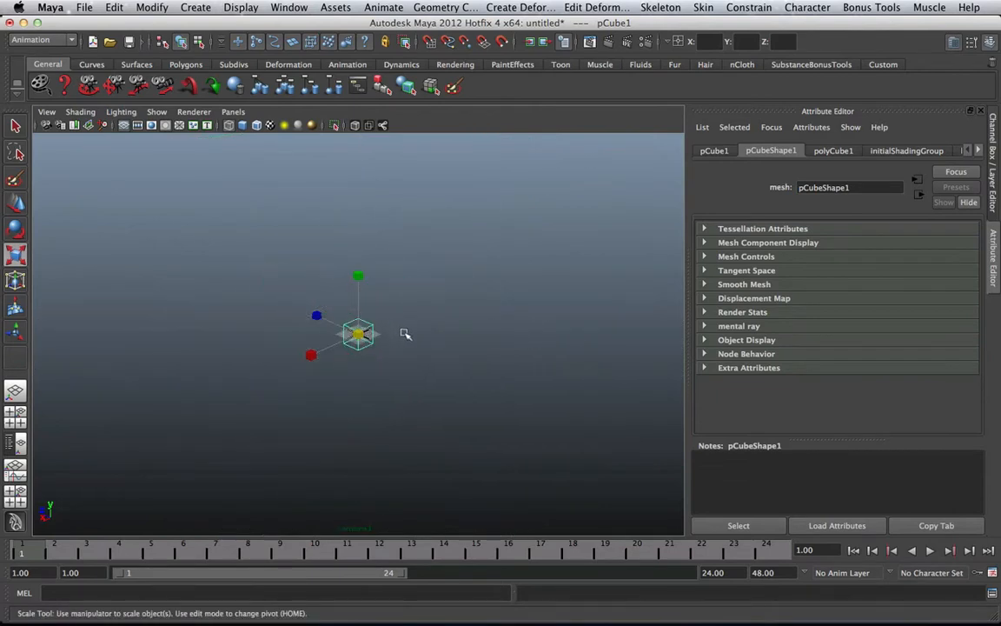
{"action": "scroll", "coordinate": [405, 334], "scroll_direction": "up", "scroll_amount": 10}
{"action": "left_click", "coordinate": [247, 129]}
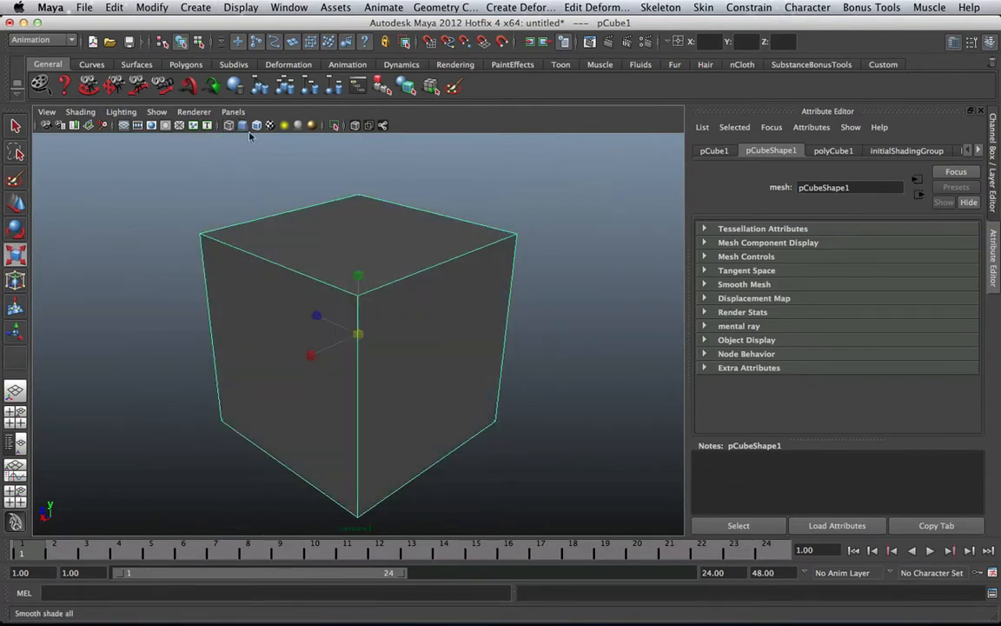
Keep enlarging the cube uniformly until it reaches beyond camera1's far clip plane, and deselect it
{"action": "left_click_drag", "start_coordinate": [359, 335], "coordinate": [585, 292]}
{"action": "scroll", "coordinate": [382, 337], "scroll_direction": "down", "scroll_amount": 10}
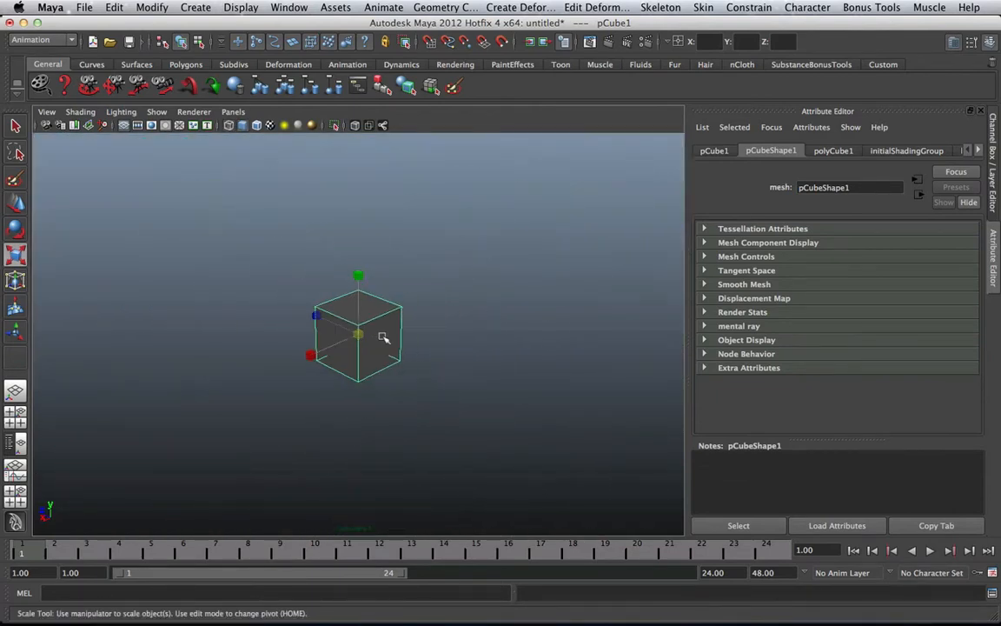
{"action": "left_click_drag", "start_coordinate": [358, 335], "coordinate": [623, 285]}
{"action": "scroll", "coordinate": [352, 323], "scroll_direction": "down", "scroll_amount": 10}
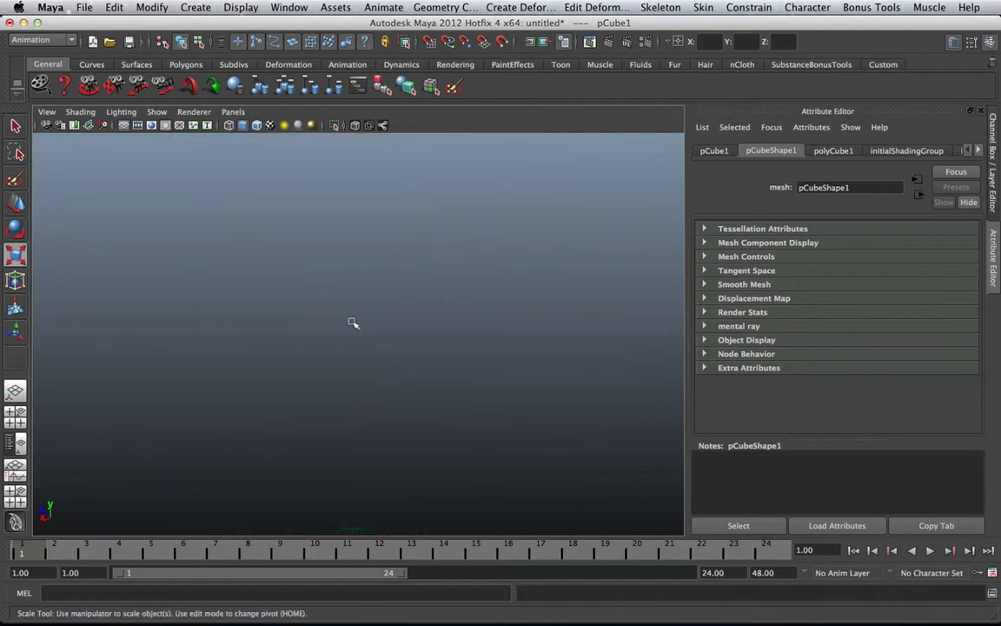
{"action": "left_click", "coordinate": [357, 325]}
{"action": "left_click", "coordinate": [480, 259]}
{"action": "right_click_drag", "start_coordinate": [402, 301], "coordinate": [512, 282], "text": "alt"}
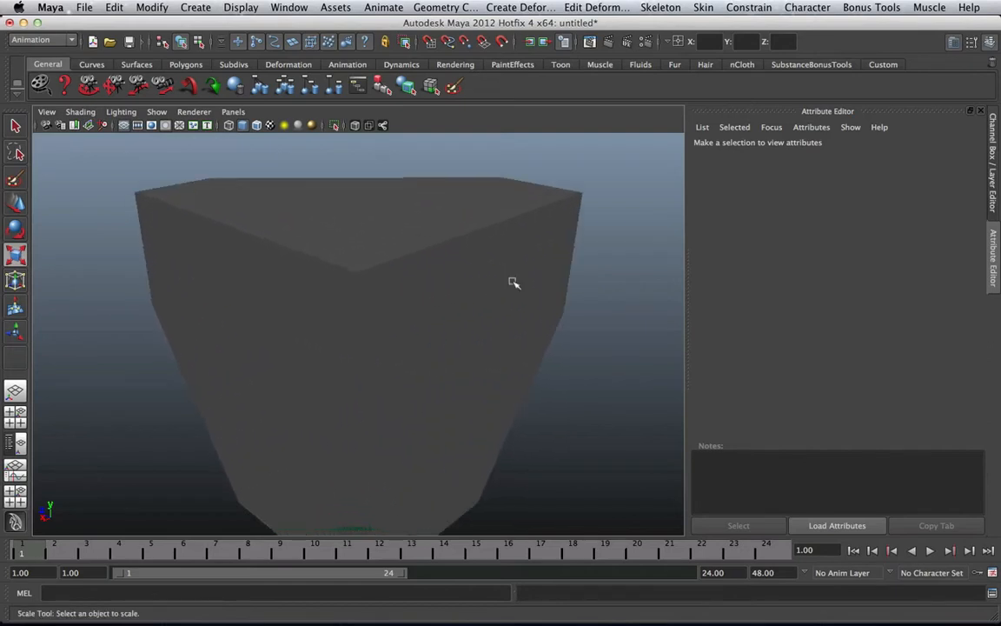
Set camera1's Far Clip Plane to 100000 and check the clipping of the huge cube from different distances and angles
{"action": "left_click", "coordinate": [60, 124]}
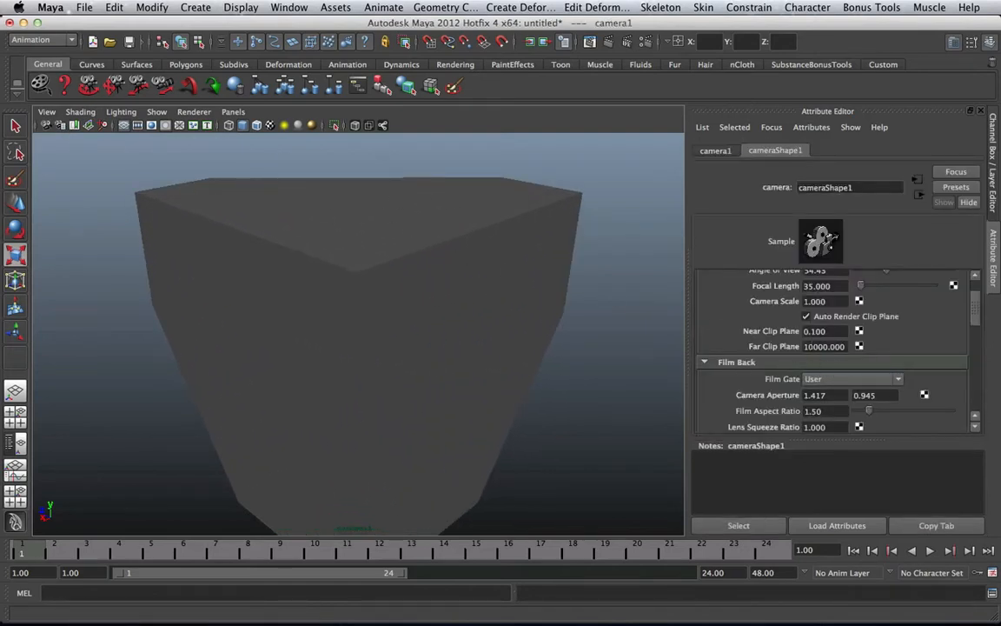
{"action": "type", "text": "0"}
{"action": "key", "text": "Return"}
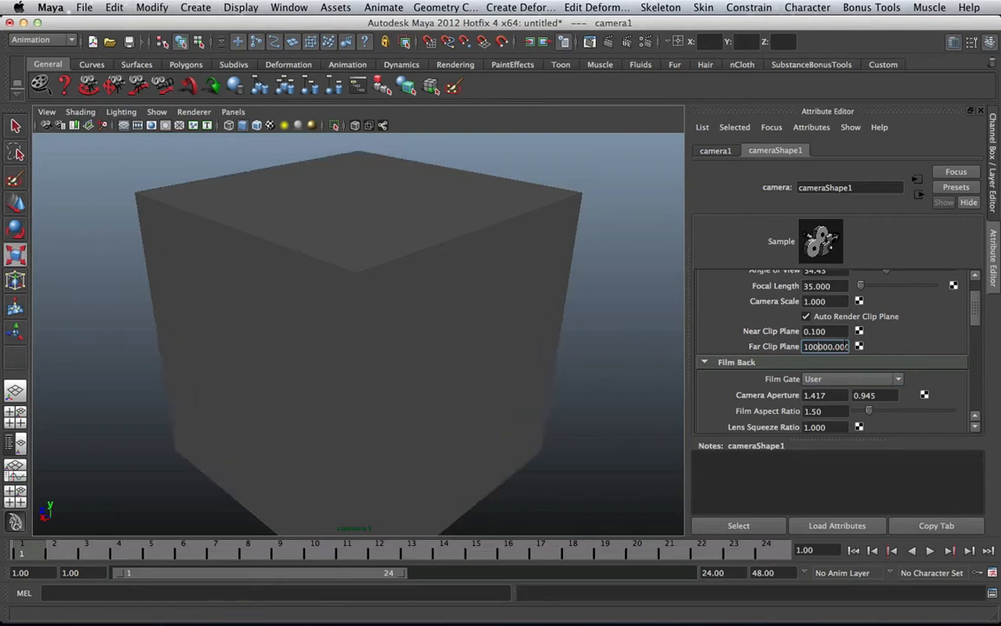
{"action": "scroll", "coordinate": [520, 295], "scroll_direction": "down", "scroll_amount": 8}
{"action": "left_click_drag", "start_coordinate": [506, 309], "coordinate": [481, 316], "text": "alt"}
{"action": "right_click_drag", "start_coordinate": [482, 316], "coordinate": [600, 311], "text": "alt"}
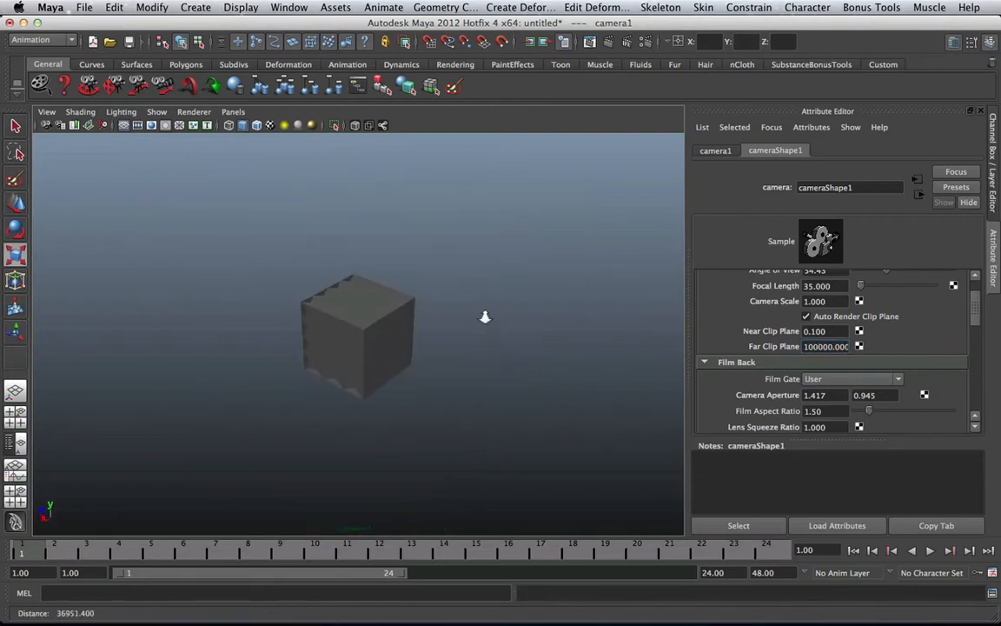
{"action": "right_click_drag", "start_coordinate": [817, 296], "coordinate": [809, 283], "text": "alt"}
{"action": "left_click_drag", "start_coordinate": [387, 337], "coordinate": [378, 308], "text": "alt"}
{"action": "scroll", "coordinate": [378, 308], "scroll_direction": "down", "scroll_amount": 10}
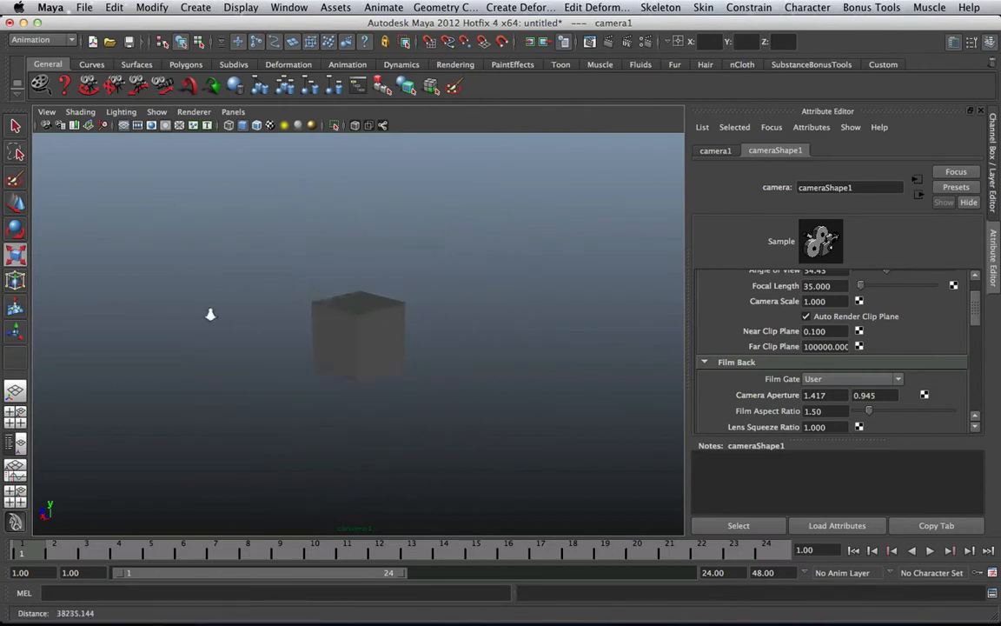
{"action": "mouse_move", "coordinate": [427, 318]}
{"action": "right_mouse_down", "text": "alt"}
{"action": "mouse_move", "coordinate": [370, 322]}
{"action": "mouse_move", "coordinate": [431, 319]}
{"action": "right_mouse_up", "text": "alt"}
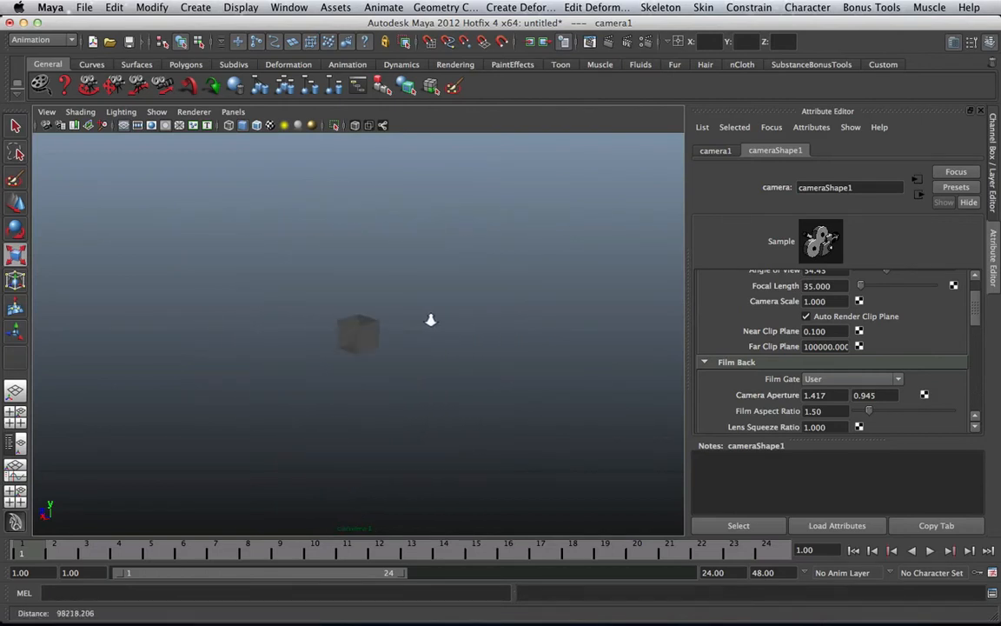
Reset camera1's Far Clip Plane to 10000
{"action": "left_click", "coordinate": [823, 346]}
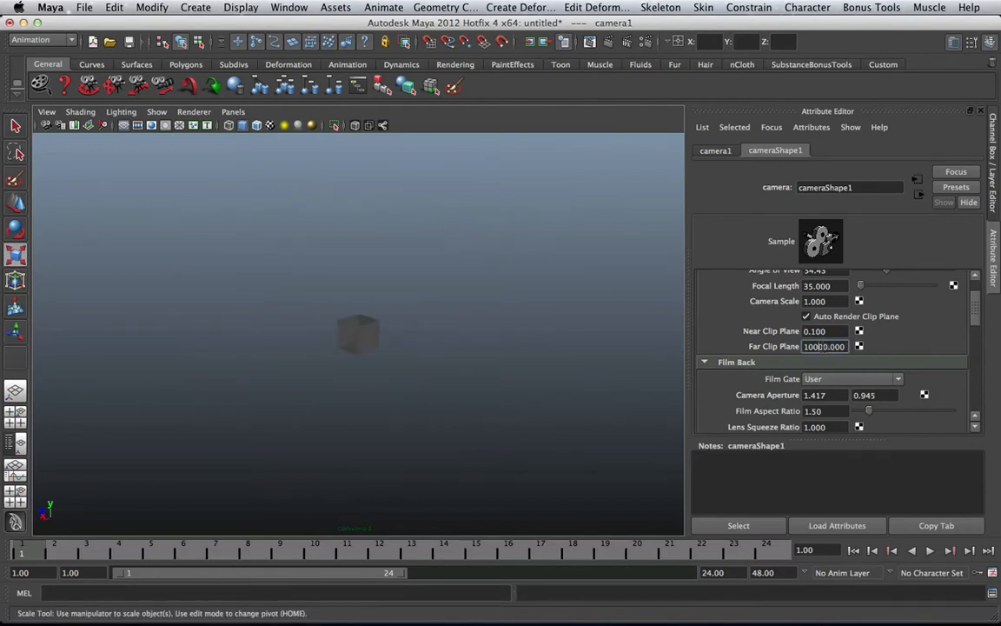
{"action": "key", "text": "Return"}
{"action": "scroll", "coordinate": [380, 320], "scroll_direction": "up", "scroll_amount": 5}
{"action": "scroll", "coordinate": [381, 317], "scroll_direction": "down", "scroll_amount": 3}
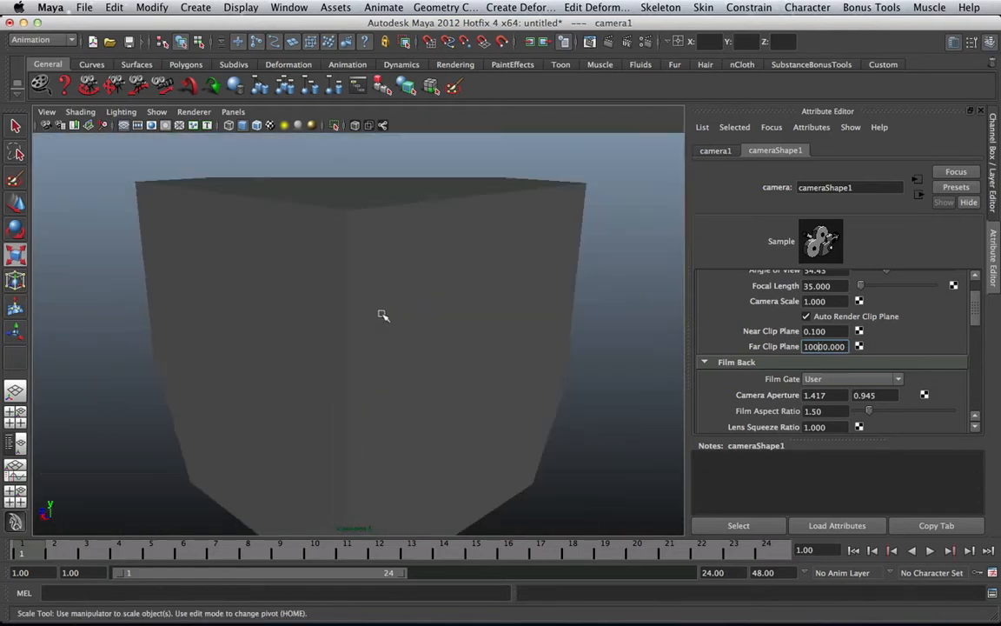
Select the huge cube and scale it down uniformly in several passes
{"action": "left_click", "coordinate": [381, 315]}
{"action": "left_click_drag", "start_coordinate": [360, 337], "coordinate": [116, 379]}
{"action": "scroll", "coordinate": [370, 340], "scroll_direction": "up", "scroll_amount": 5}
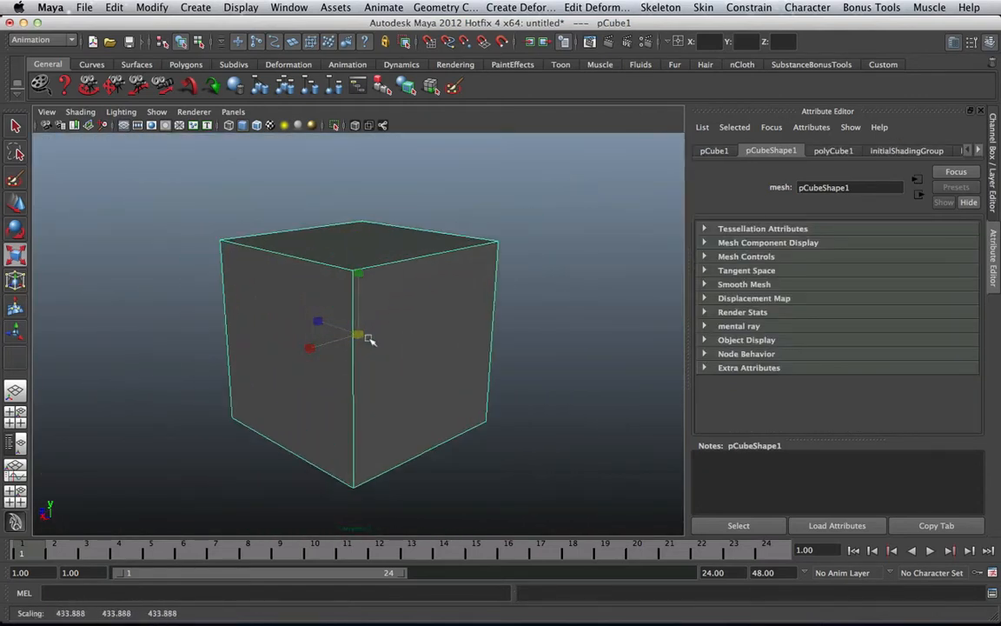
{"action": "left_click_drag", "start_coordinate": [359, 335], "coordinate": [97, 373]}
{"action": "scroll", "coordinate": [260, 360], "scroll_direction": "up", "scroll_amount": 5}
{"action": "left_click_drag", "start_coordinate": [358, 334], "coordinate": [166, 314]}
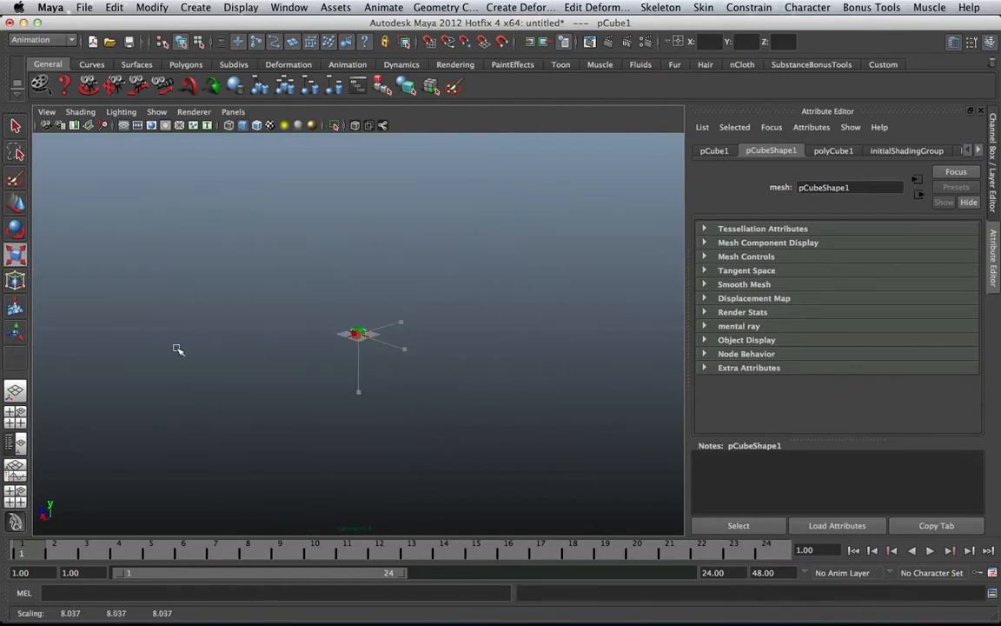
Shrink the cube further to a tiny size at the grid centre, deselect it, and inspect it up close
{"action": "scroll", "coordinate": [358, 331], "scroll_direction": "up", "scroll_amount": 5}
{"action": "left_click_drag", "start_coordinate": [359, 331], "coordinate": [210, 344]}
{"action": "right_click_drag", "start_coordinate": [210, 344], "coordinate": [349, 331], "text": "alt"}
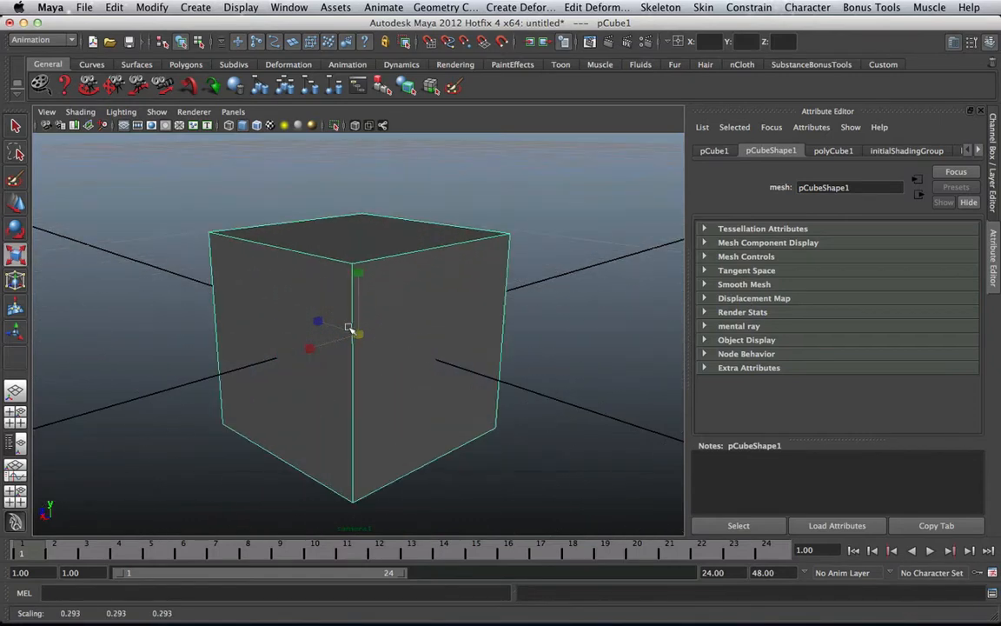
{"action": "left_click_drag", "start_coordinate": [354, 334], "coordinate": [247, 336]}
{"action": "left_click", "coordinate": [516, 280]}
{"action": "right_click_drag", "start_coordinate": [417, 331], "coordinate": [503, 330], "text": "alt"}
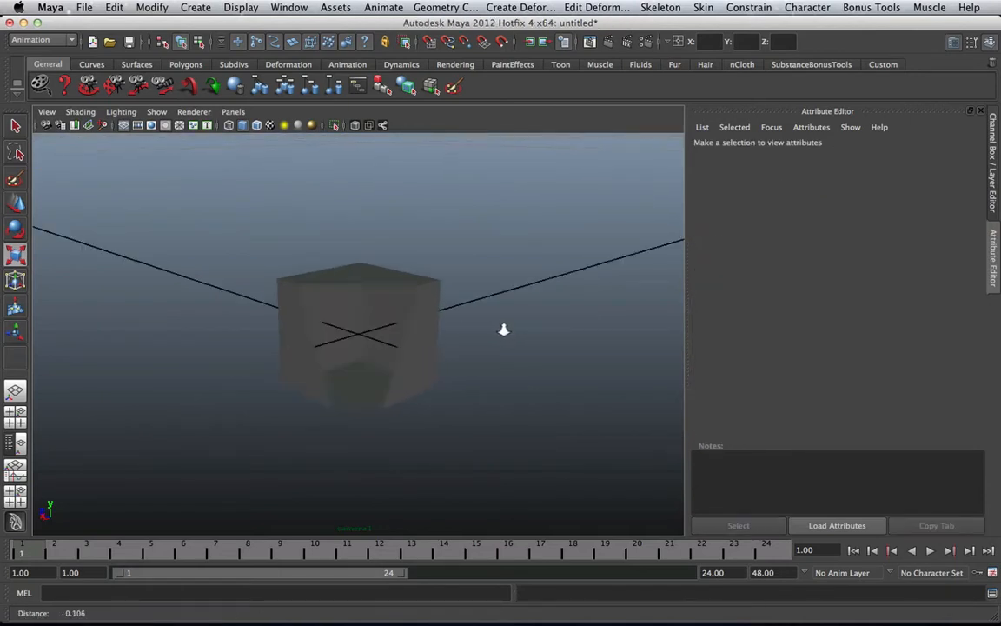
{"action": "mouse_move", "coordinate": [397, 314]}
{"action": "left_mouse_down", "text": "alt"}
{"action": "mouse_move", "coordinate": [371, 344]}
{"action": "mouse_move", "coordinate": [480, 348]}
{"action": "mouse_move", "coordinate": [371, 339]}
{"action": "left_mouse_up", "text": "alt"}
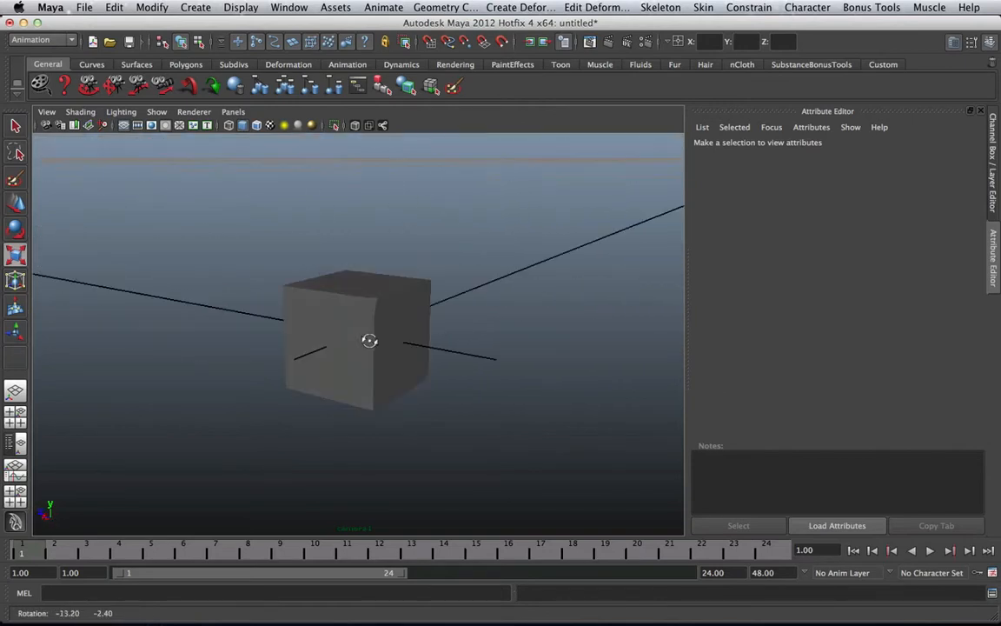
Display camera1's attributes and set its Near Clip Plane to 100
{"action": "left_click", "coordinate": [60, 125]}
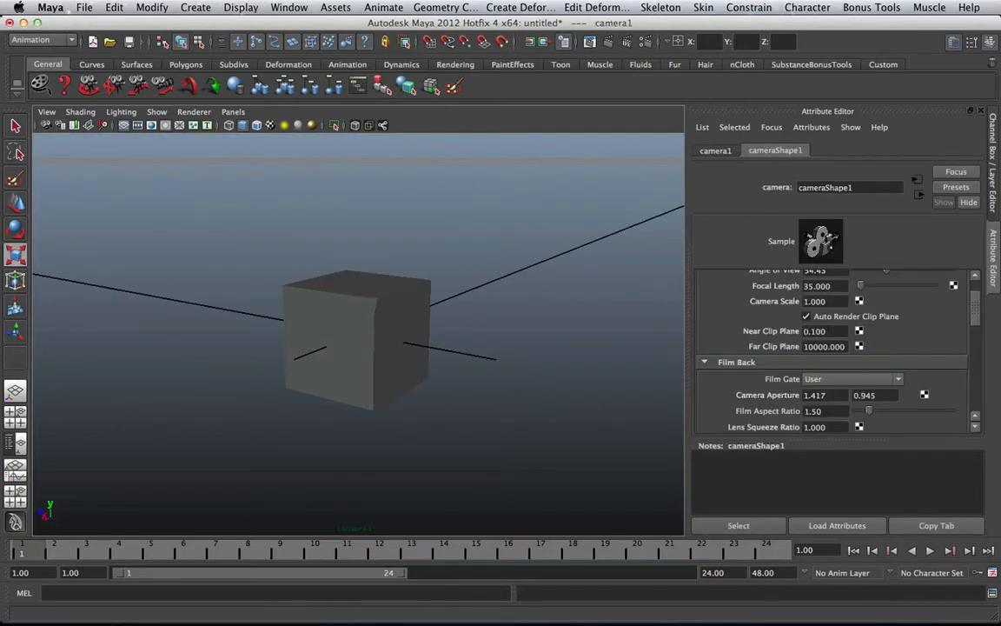
{"action": "scroll", "coordinate": [357, 327], "scroll_direction": "up", "scroll_amount": 4}
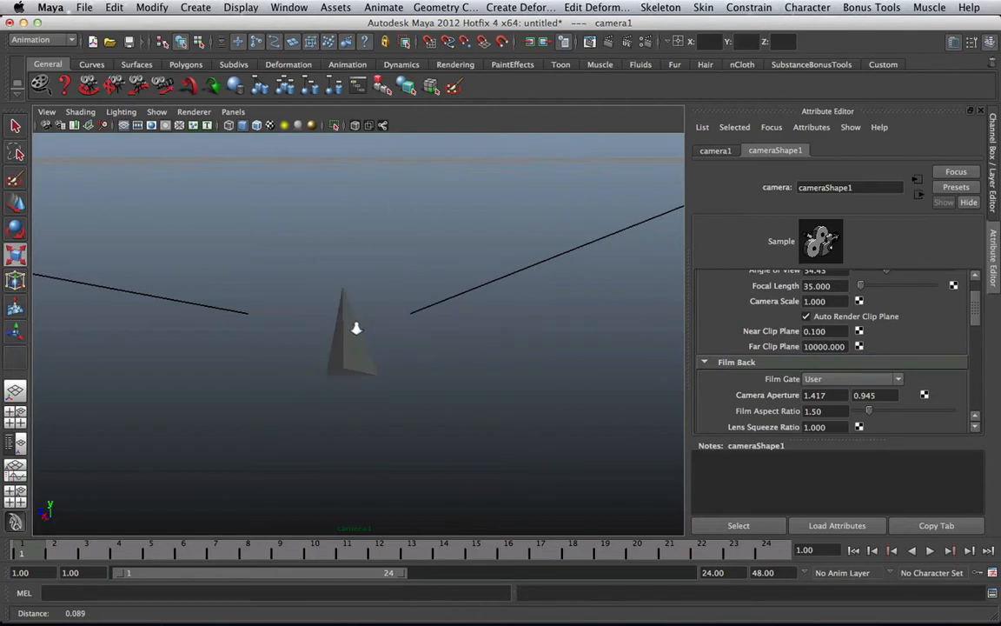
{"action": "scroll", "coordinate": [356, 327], "scroll_direction": "down", "scroll_amount": 3}
{"action": "key", "text": "r"}
{"action": "left_click", "coordinate": [807, 331]}
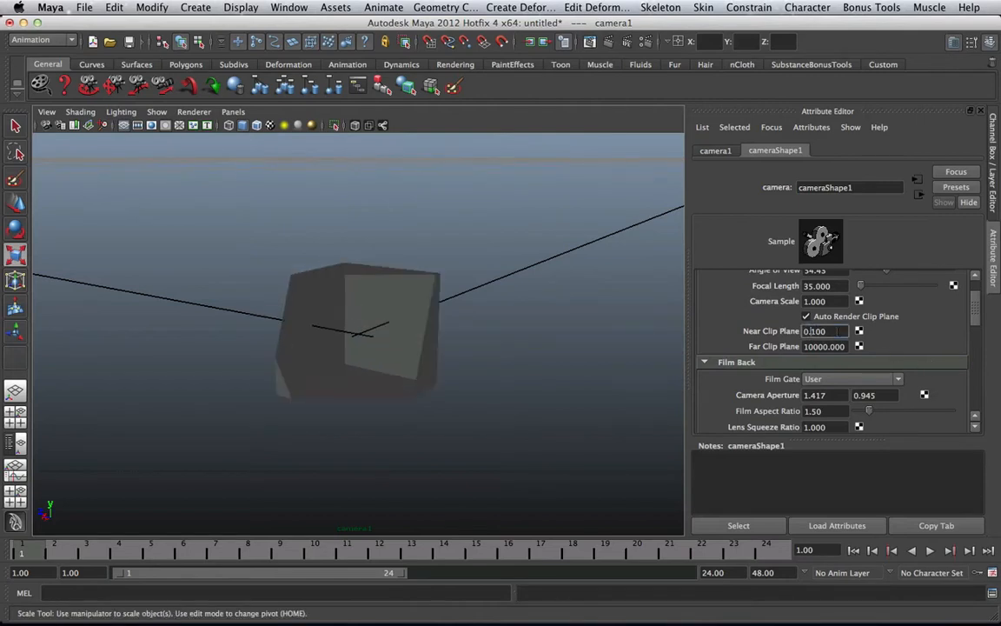
{"action": "key", "text": "Return"}
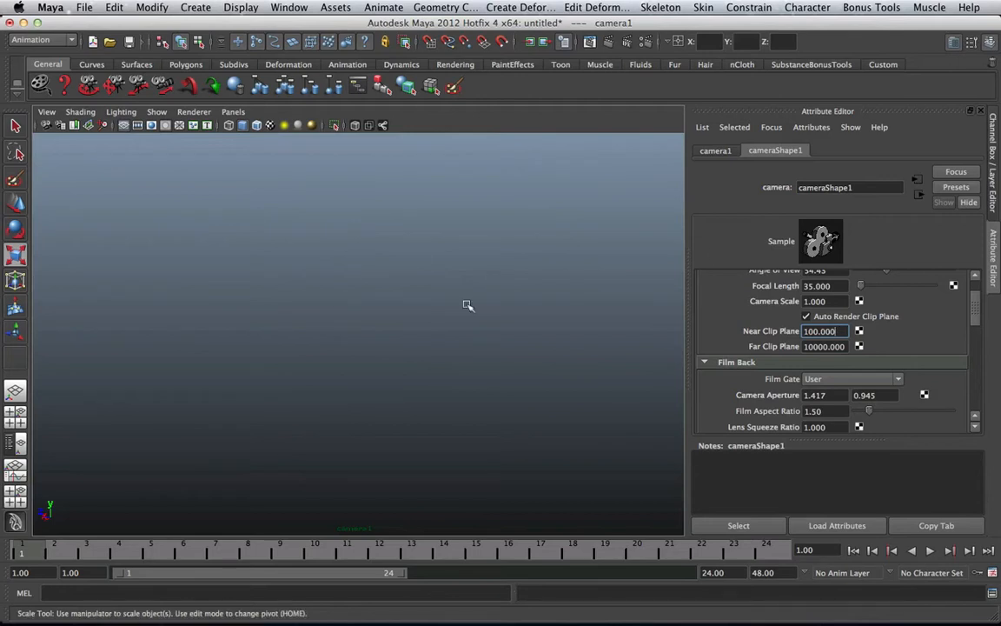
Set camera1's Near Clip Plane to 0.001 and view the tiny cube up close from another angle
{"action": "left_click_drag", "start_coordinate": [830, 330], "coordinate": [705, 330]}
{"action": "type", "text": "0"}
{"action": "key", "text": "Return"}
{"action": "scroll", "coordinate": [427, 351], "scroll_direction": "up", "scroll_amount": 10}
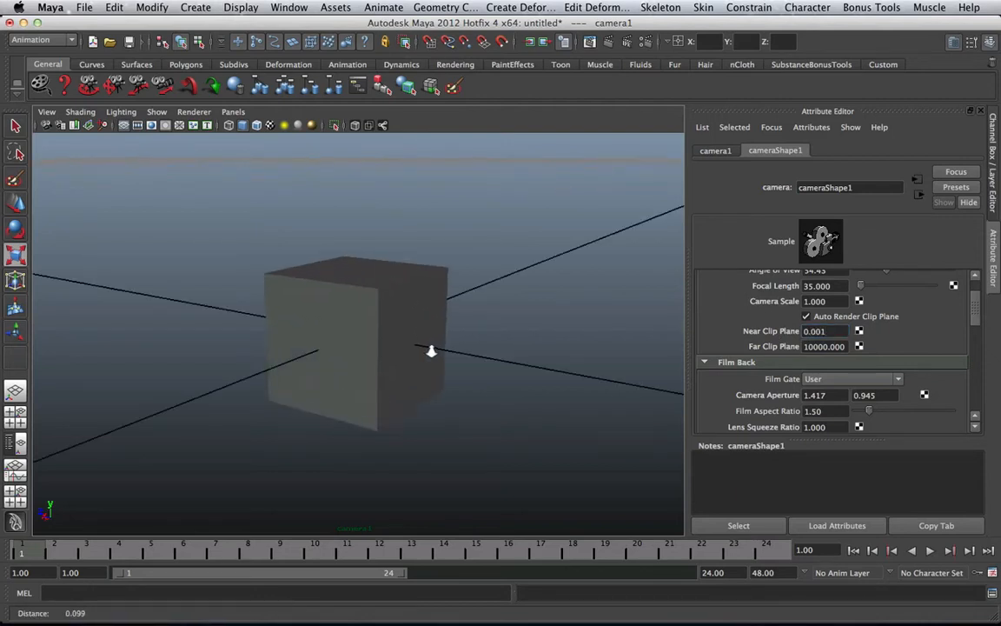
{"action": "left_click_drag", "start_coordinate": [427, 347], "coordinate": [582, 282], "text": "alt"}
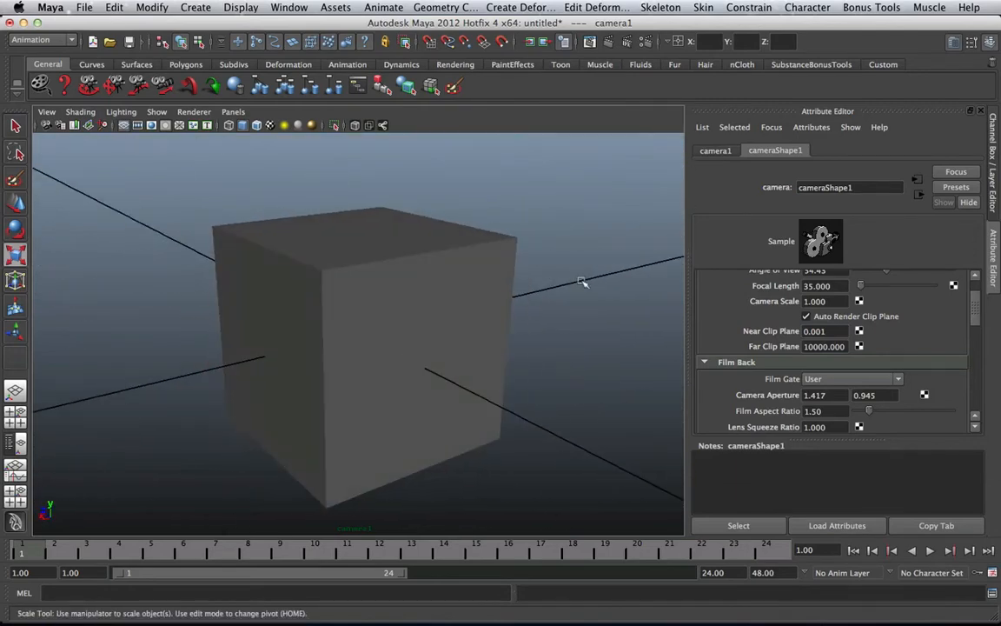
Scale the tiny cube up uniformly to a huge size again and deselect it
{"action": "left_click", "coordinate": [375, 316]}
{"action": "scroll", "coordinate": [374, 316], "scroll_direction": "down", "scroll_amount": 10}
{"action": "scroll", "coordinate": [415, 306], "scroll_direction": "down", "scroll_amount": 10}
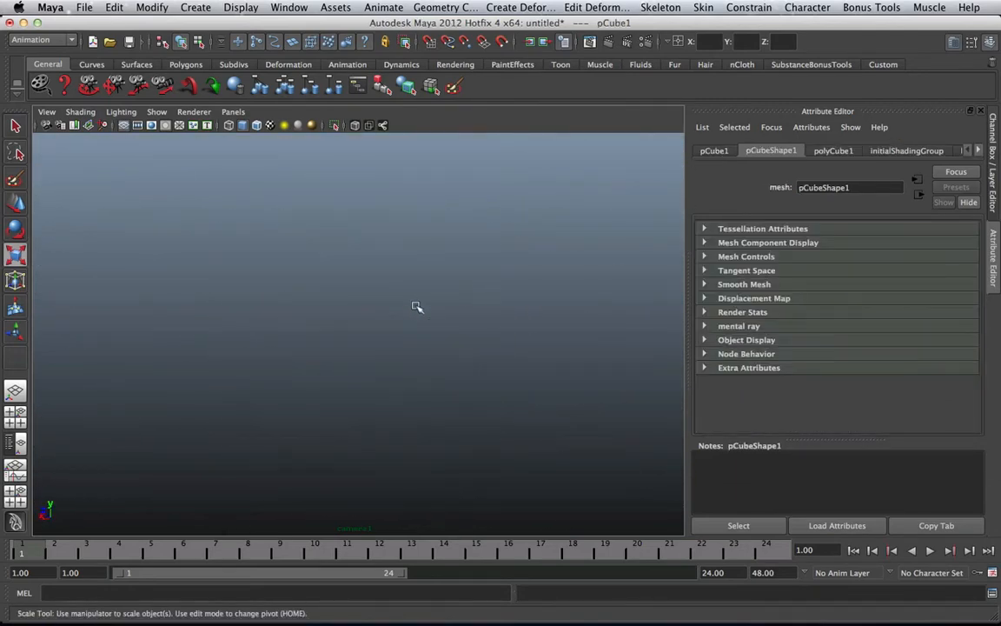
{"action": "left_click", "coordinate": [63, 126]}
{"action": "scroll", "coordinate": [351, 337], "scroll_direction": "up", "scroll_amount": 10}
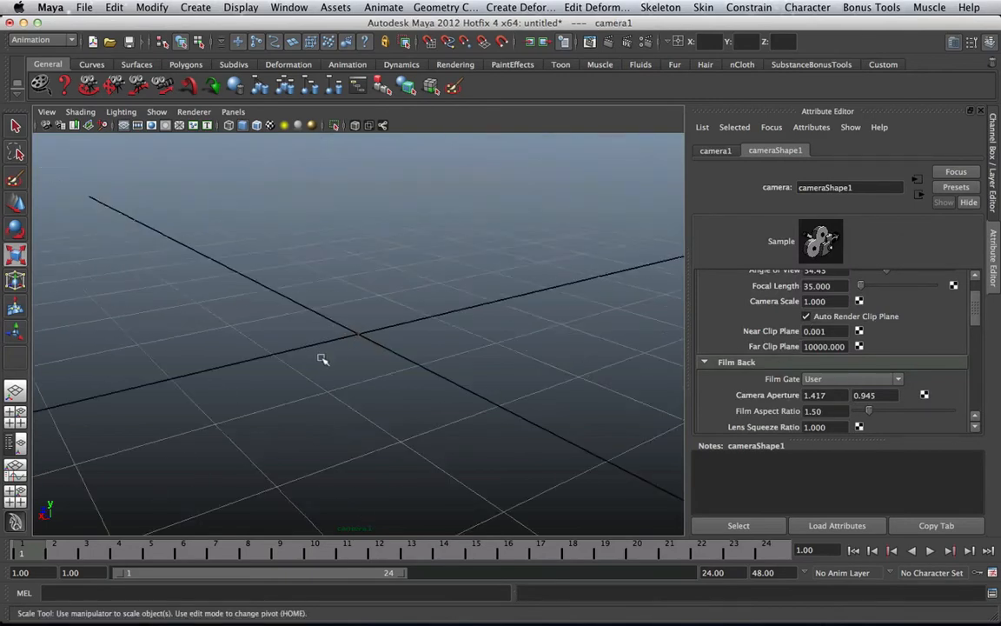
{"action": "left_click", "coordinate": [357, 330]}
{"action": "left_click_drag", "start_coordinate": [358, 333], "coordinate": [879, 219]}
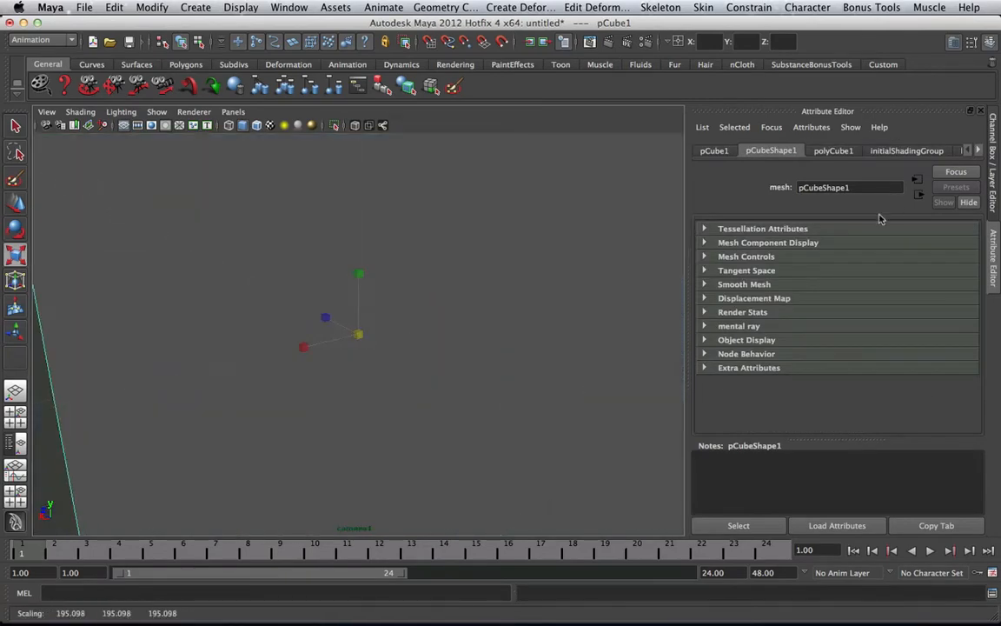
{"action": "scroll", "coordinate": [400, 360], "scroll_direction": "down", "scroll_amount": 10}
{"action": "scroll", "coordinate": [400, 360], "scroll_direction": "up", "scroll_amount": 5}
{"action": "left_click", "coordinate": [507, 295]}
Set camera1's Near Clip Plane to 1 and check the huge cube's faces from several angles
{"action": "left_click_drag", "start_coordinate": [376, 358], "coordinate": [320, 315], "text": "alt"}
{"action": "left_click", "coordinate": [61, 126]}
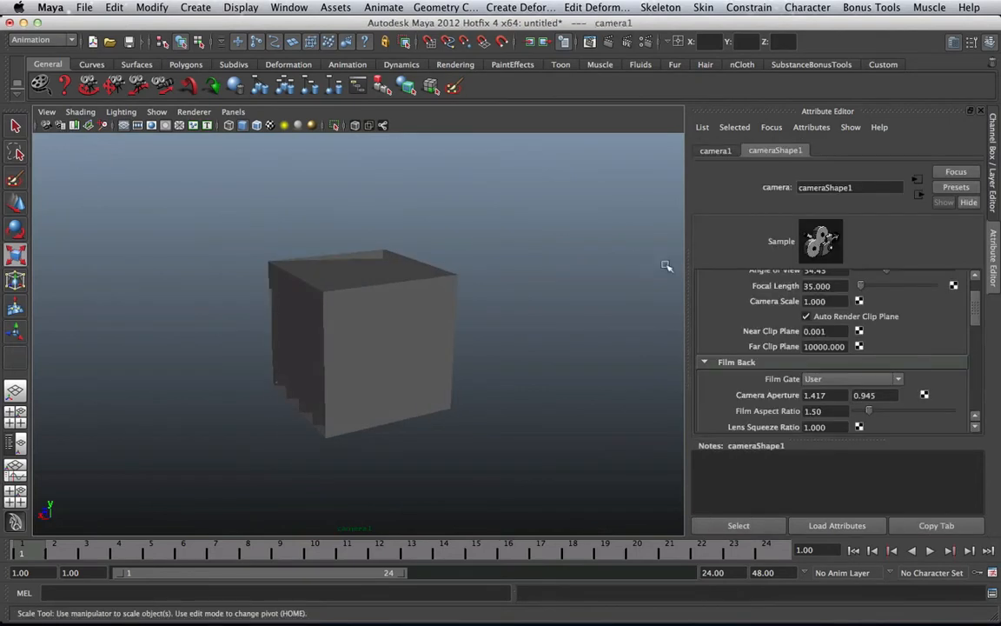
{"action": "left_click_drag", "start_coordinate": [830, 332], "coordinate": [731, 335]}
{"action": "type", "text": "1"}
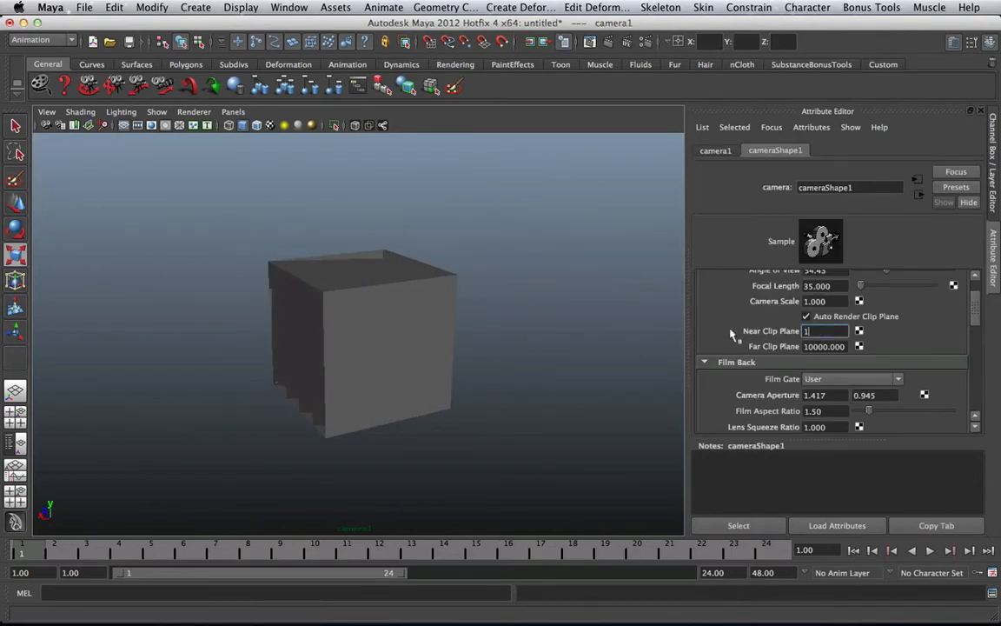
{"action": "key", "text": "Return"}
{"action": "left_click_drag", "start_coordinate": [438, 318], "coordinate": [450, 315], "text": "alt"}
{"action": "left_click_drag", "start_coordinate": [834, 332], "coordinate": [784, 336]}
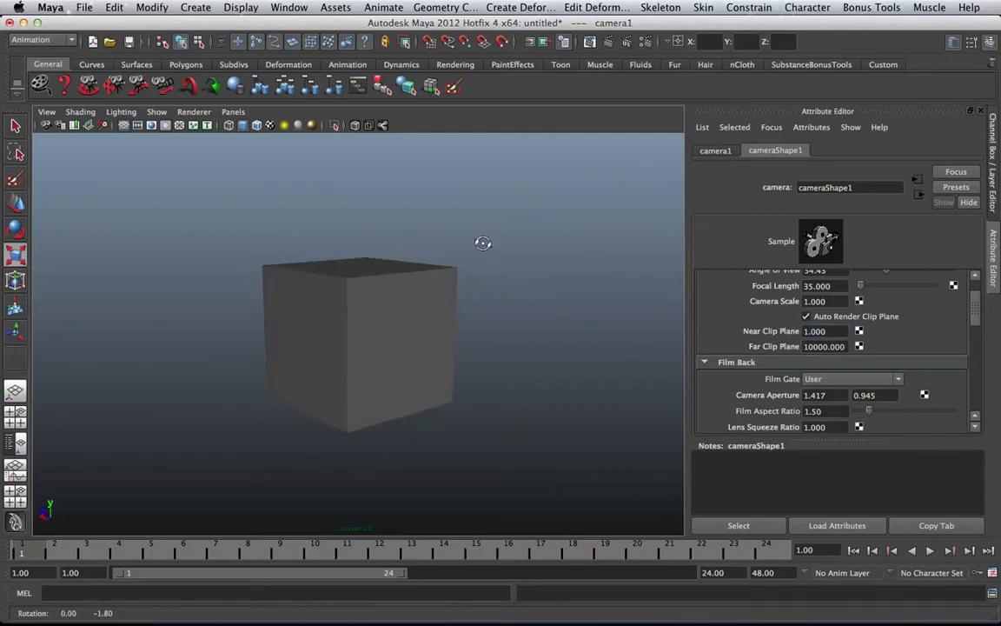
{"action": "left_click_drag", "start_coordinate": [477, 241], "coordinate": [435, 265], "text": "alt"}
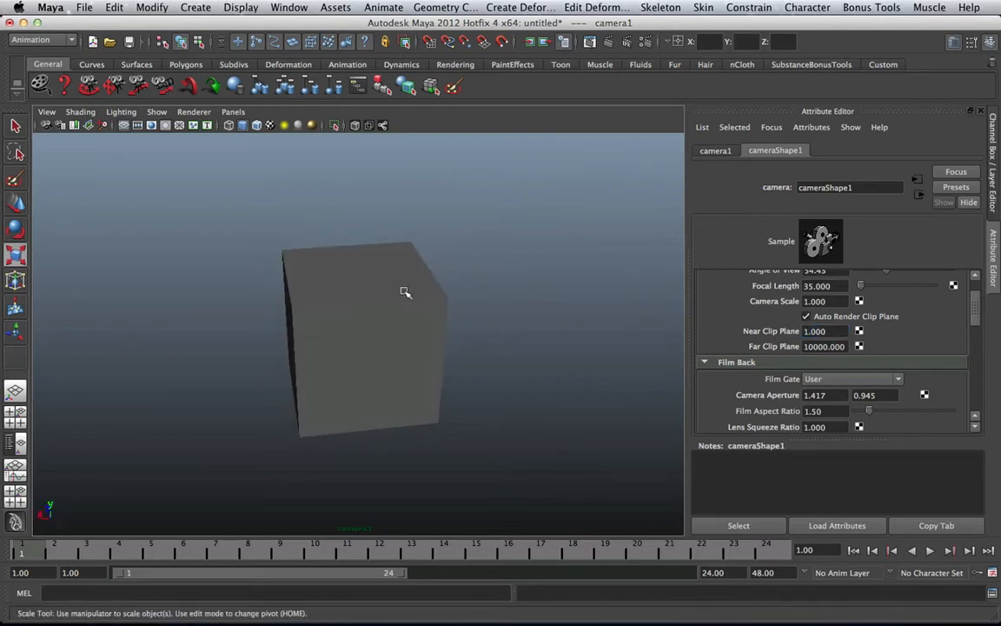
Delete the cube and display camera1's attributes with the whole grid in view
{"action": "left_click", "coordinate": [404, 283]}
{"action": "key", "text": "Delete"}
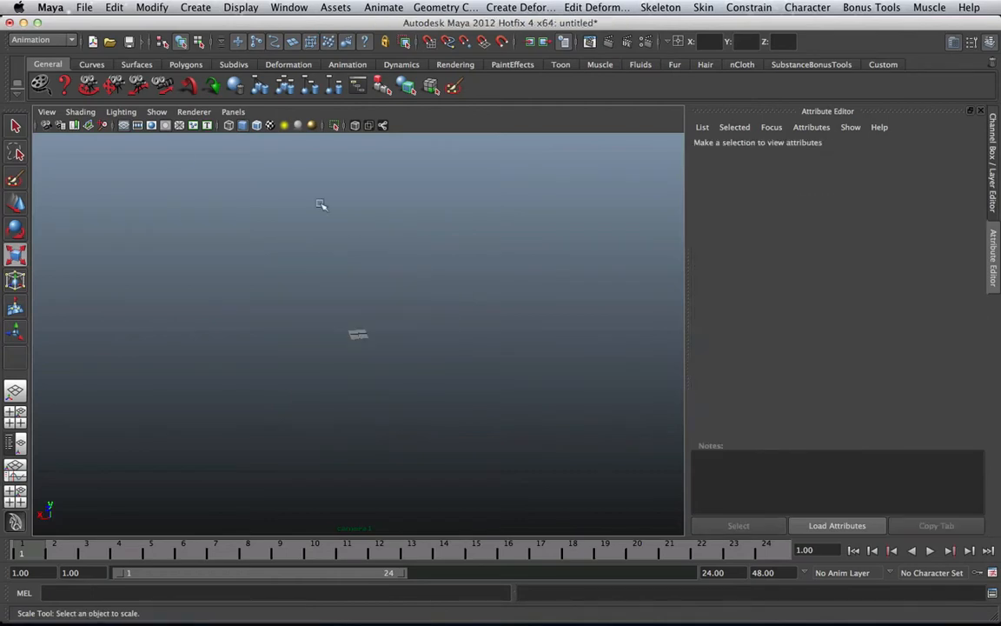
{"action": "left_click", "coordinate": [59, 125]}
{"action": "scroll", "coordinate": [379, 293], "scroll_direction": "up", "scroll_amount": 15}
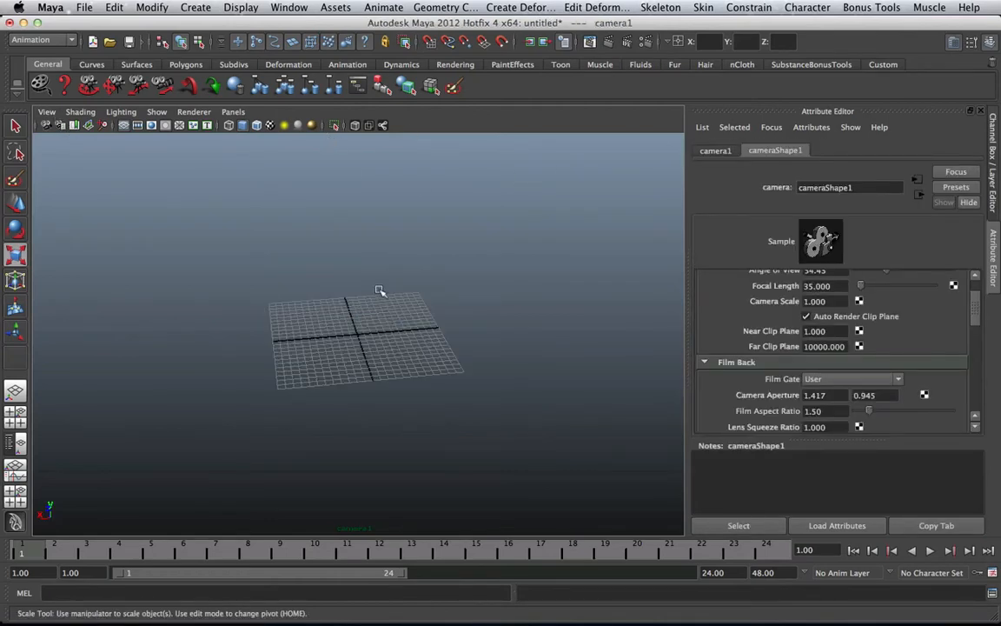
{"action": "left_click_drag", "start_coordinate": [552, 284], "coordinate": [459, 283], "text": "alt"}
Collapse camera1's Camera Attributes section and show the Film Back settings down to Post Scale
{"action": "scroll", "coordinate": [773, 300], "scroll_direction": "up", "scroll_amount": 2}
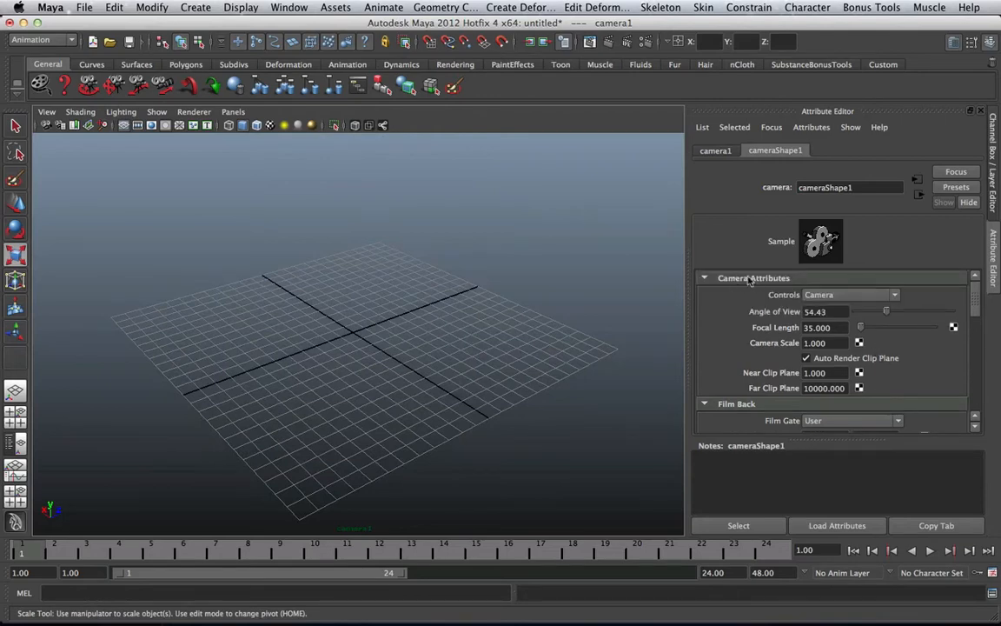
{"action": "left_click", "coordinate": [749, 278]}
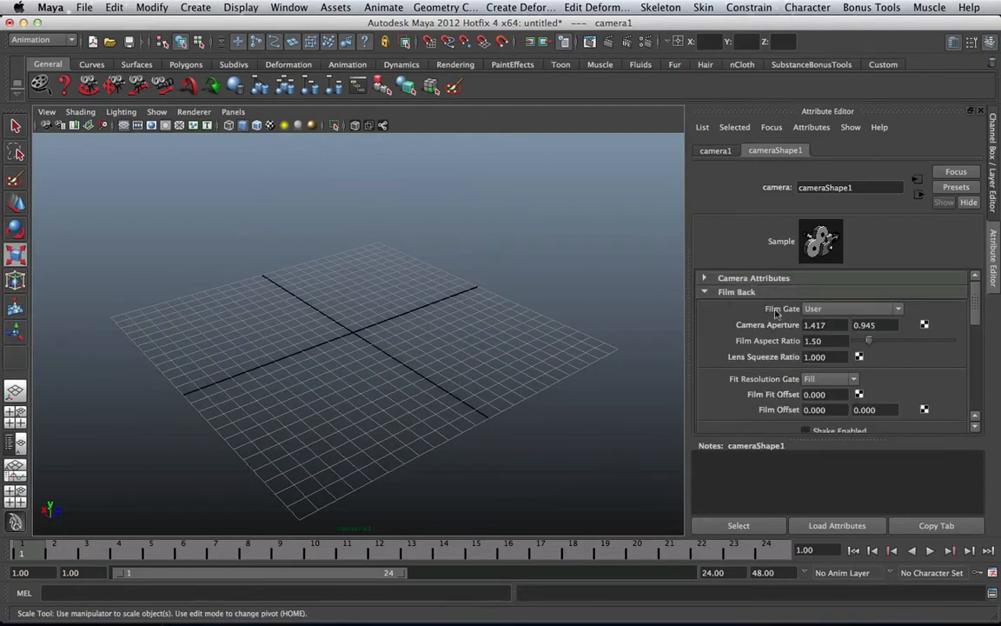
{"action": "scroll", "coordinate": [775, 333], "scroll_direction": "down", "scroll_amount": 8}
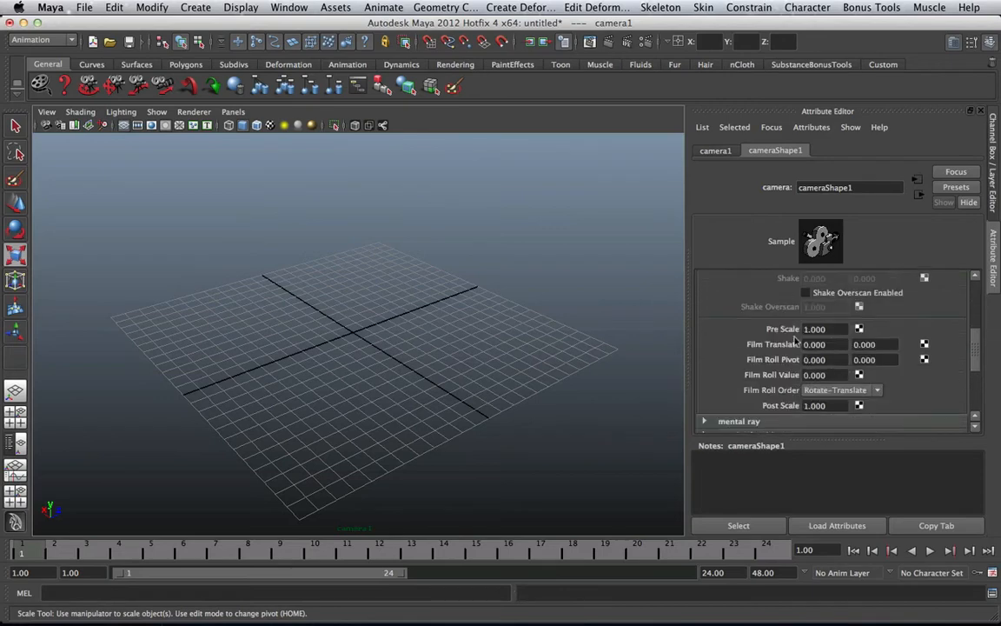
Examine camera1's Film Back settings, from Film Gate and Camera Aperture down to Film Roll Order and Post Scale
{"action": "scroll", "coordinate": [775, 333], "scroll_direction": "up", "scroll_amount": 6}
{"action": "scroll", "coordinate": [772, 289], "scroll_direction": "up", "scroll_amount": 2}
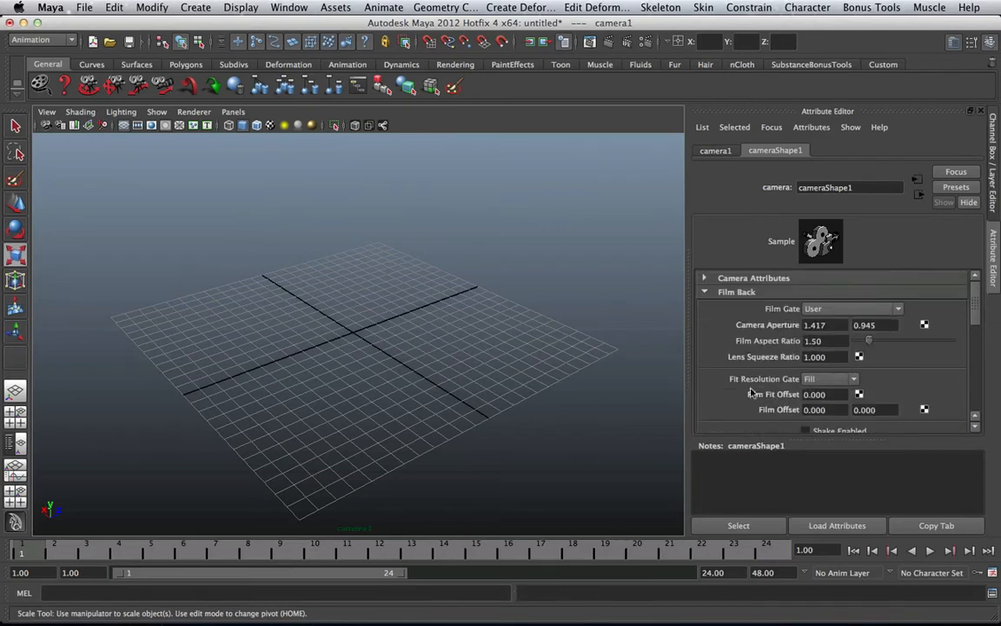
{"action": "scroll", "coordinate": [795, 388], "scroll_direction": "down", "scroll_amount": 6}
{"action": "scroll", "coordinate": [796, 391], "scroll_direction": "down", "scroll_amount": 4}
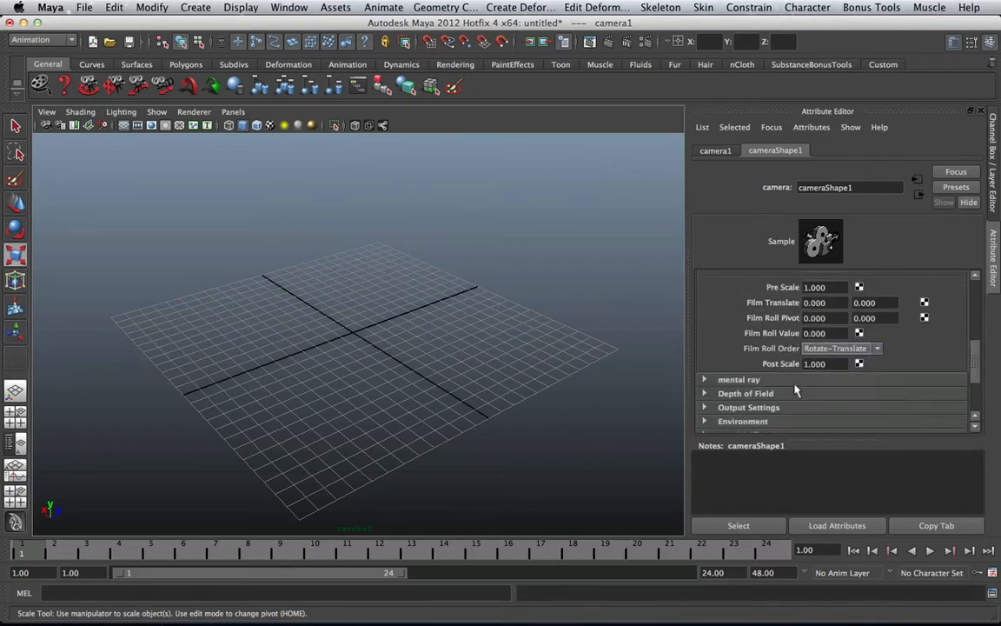
{"action": "scroll", "coordinate": [782, 365], "scroll_direction": "up", "scroll_amount": 10}
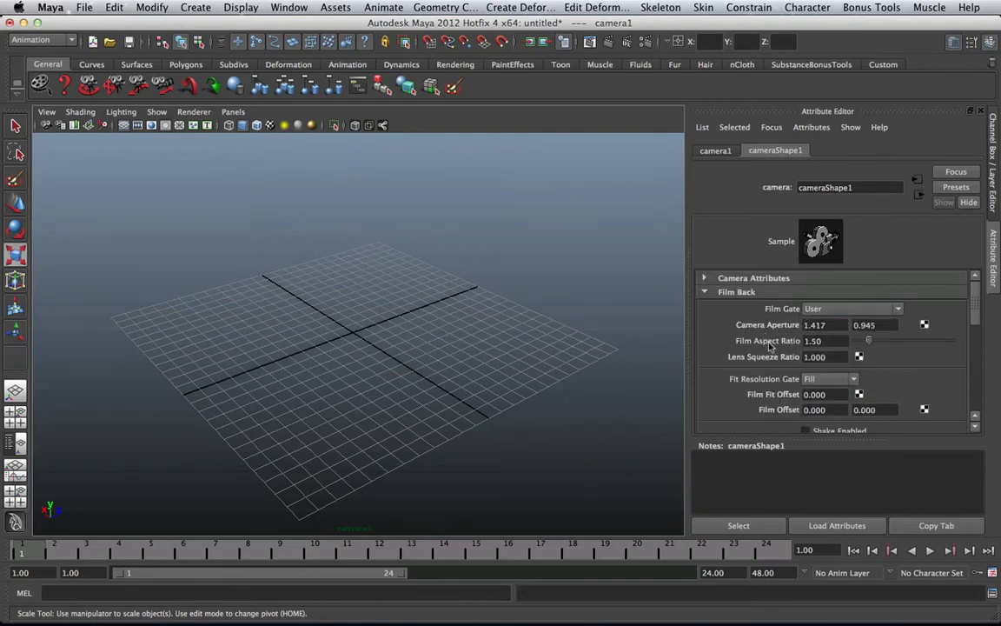
{"action": "left_click", "coordinate": [731, 297]}
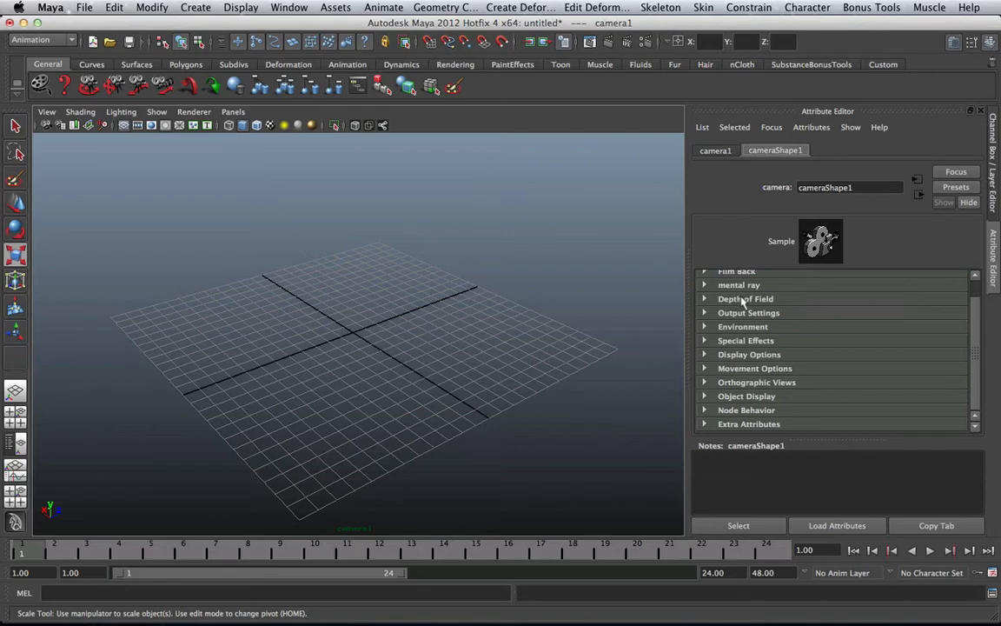
{"action": "scroll", "coordinate": [743, 300], "scroll_direction": "up", "scroll_amount": 2}
{"action": "left_click", "coordinate": [743, 298]}
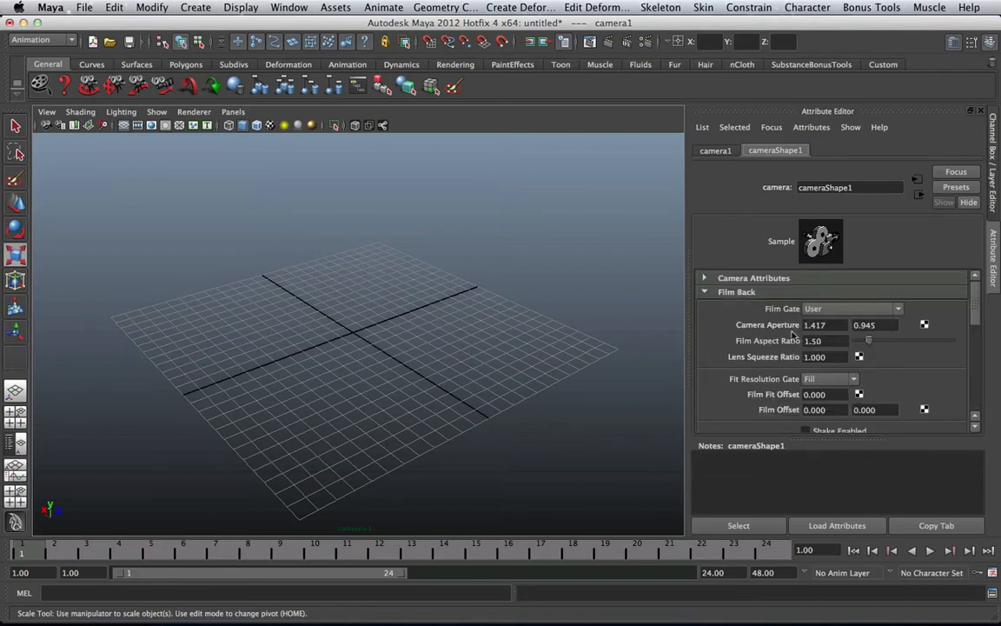
{"action": "scroll", "coordinate": [788, 338], "scroll_direction": "down", "scroll_amount": 3}
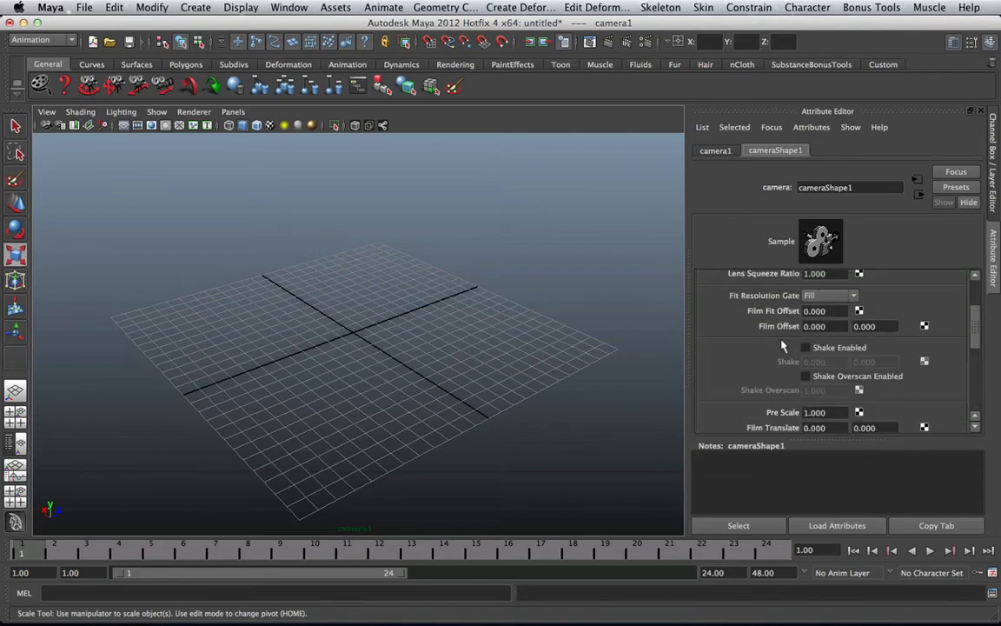
{"action": "scroll", "coordinate": [778, 326], "scroll_direction": "up", "scroll_amount": 3}
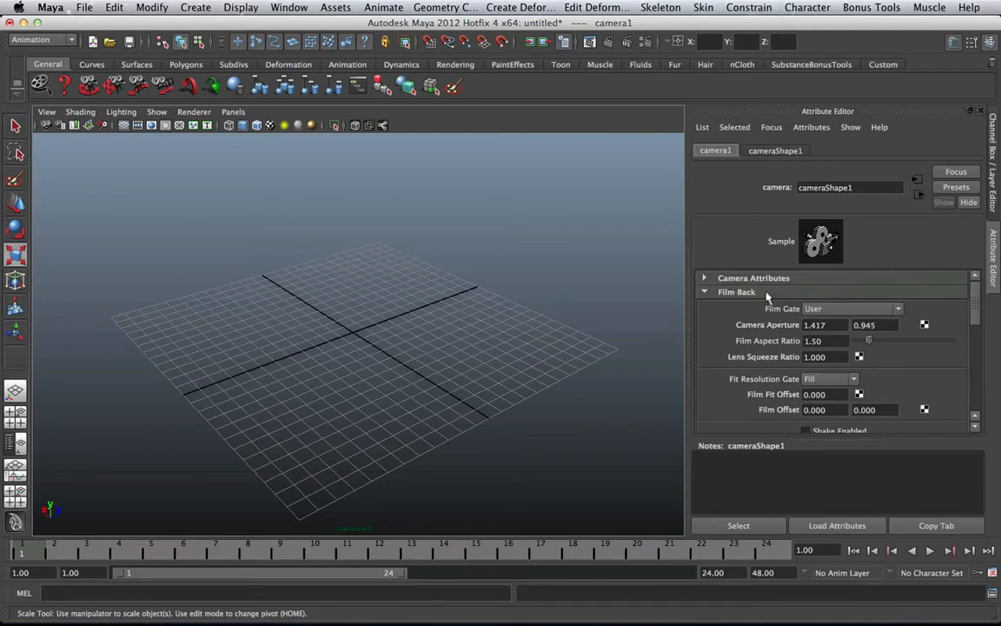
Browse the mental ray Lenses nodes offered for camera1's Environment Shader and close the node list without assigning any
{"action": "left_click", "coordinate": [766, 293]}
{"action": "left_click", "coordinate": [741, 306]}
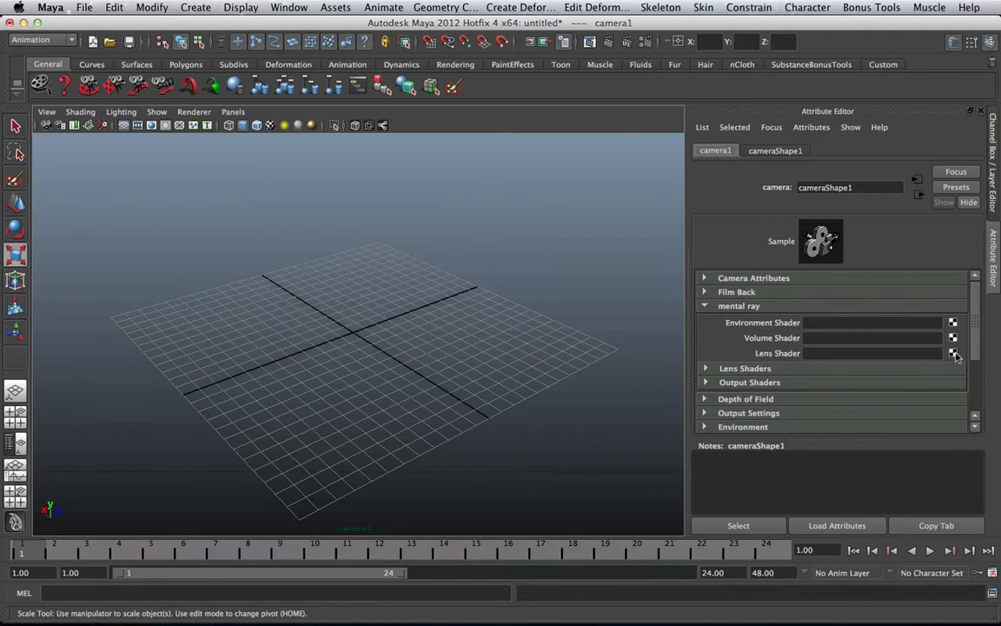
{"action": "left_click", "coordinate": [952, 322]}
{"action": "left_click_drag", "start_coordinate": [565, 54], "coordinate": [347, 42]}
{"action": "left_click", "coordinate": [271, 322]}
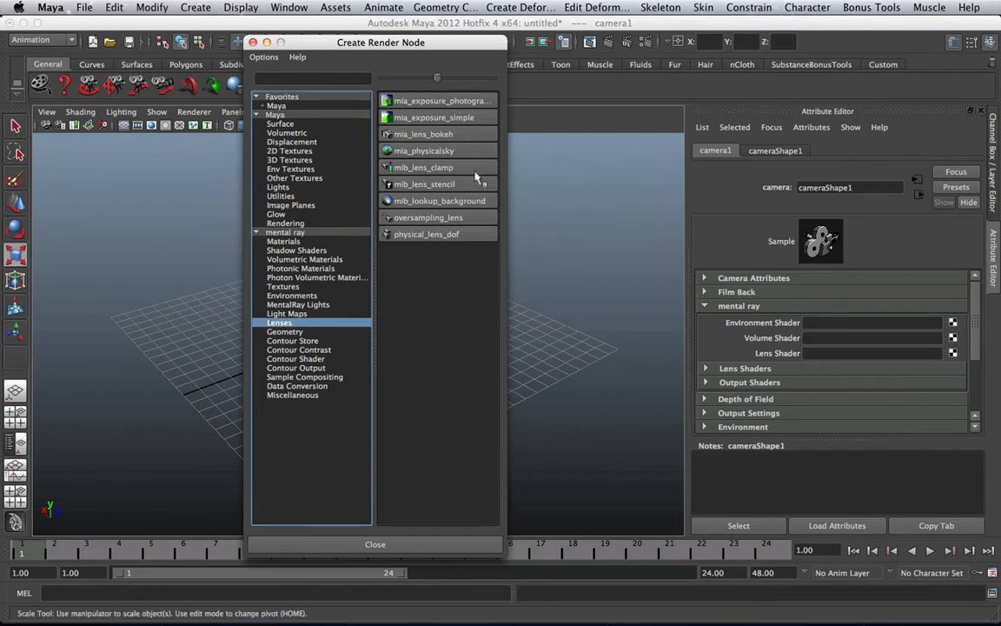
{"action": "left_click_drag", "start_coordinate": [507, 154], "coordinate": [536, 172]}
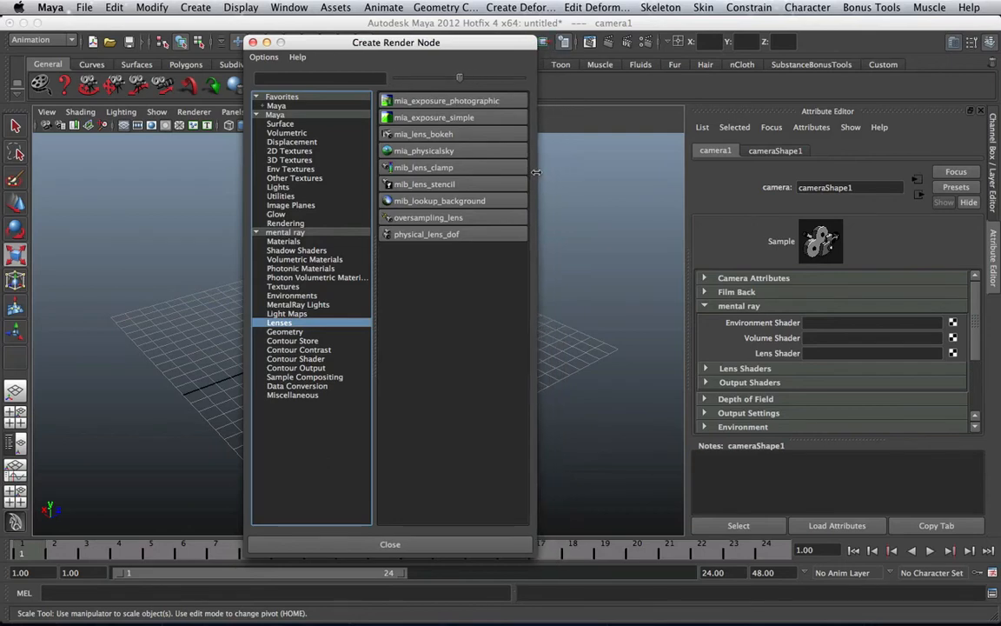
{"action": "left_click", "coordinate": [253, 42]}
{"action": "left_click", "coordinate": [739, 306]}
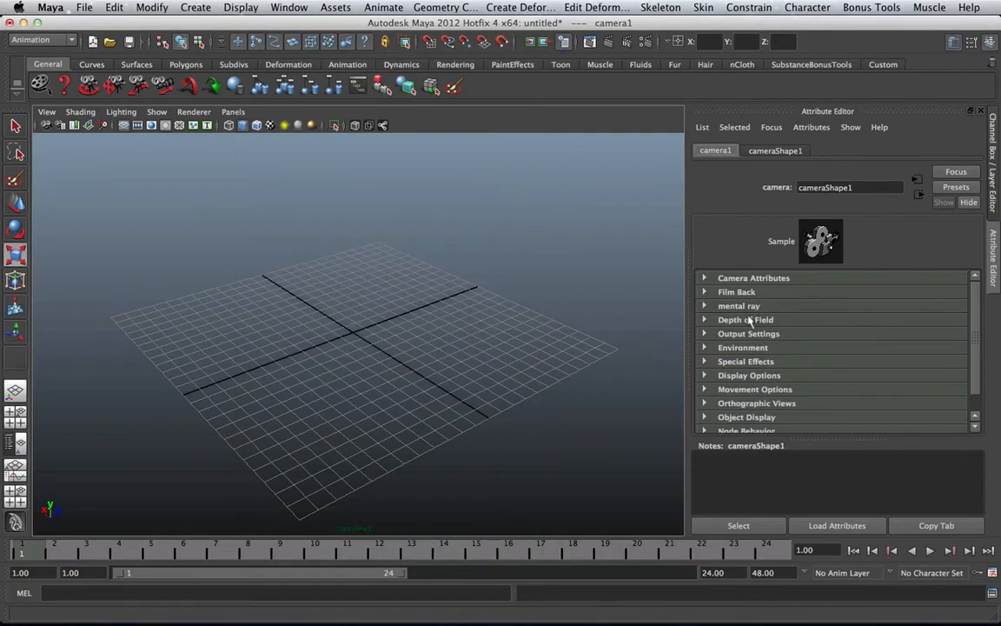
Enable camera1's Depth of Field to unlock its focus settings, switch it off again and collapse the section
{"action": "left_click", "coordinate": [717, 320]}
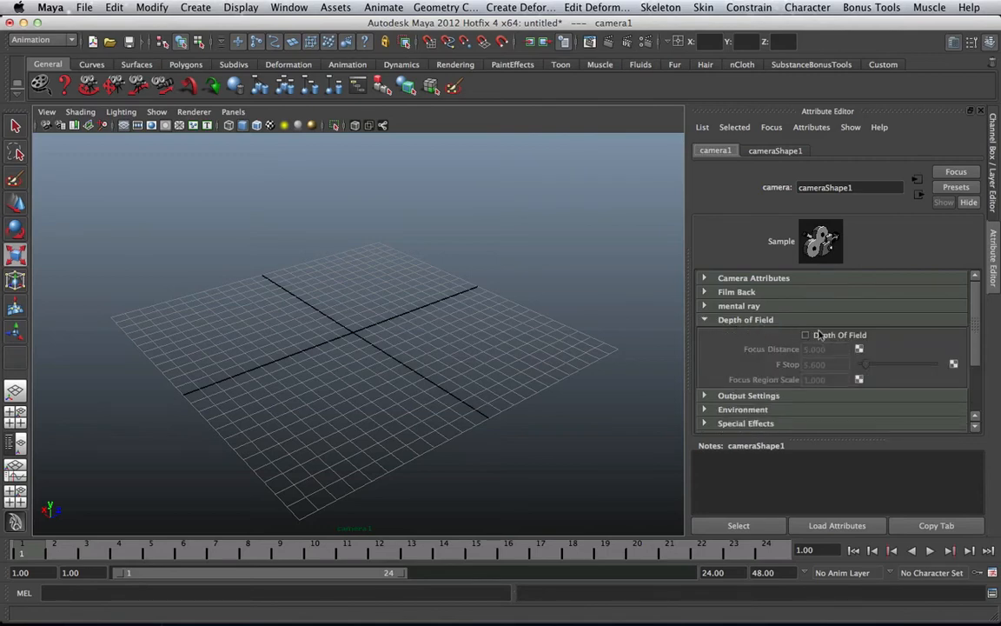
{"action": "scroll", "coordinate": [482, 347], "scroll_direction": "up", "scroll_amount": 5}
{"action": "scroll", "coordinate": [482, 347], "scroll_direction": "down", "scroll_amount": 3}
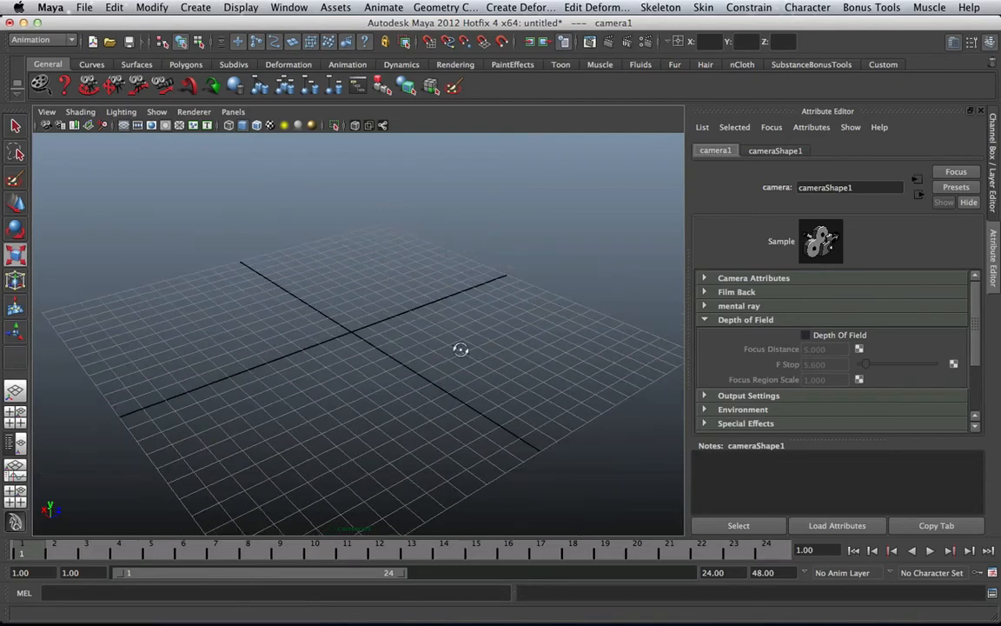
{"action": "mouse_move", "coordinate": [461, 349]}
{"action": "left_mouse_down", "text": "alt"}
{"action": "mouse_move", "coordinate": [473, 333]}
{"action": "mouse_move", "coordinate": [452, 339]}
{"action": "left_mouse_up", "text": "alt"}
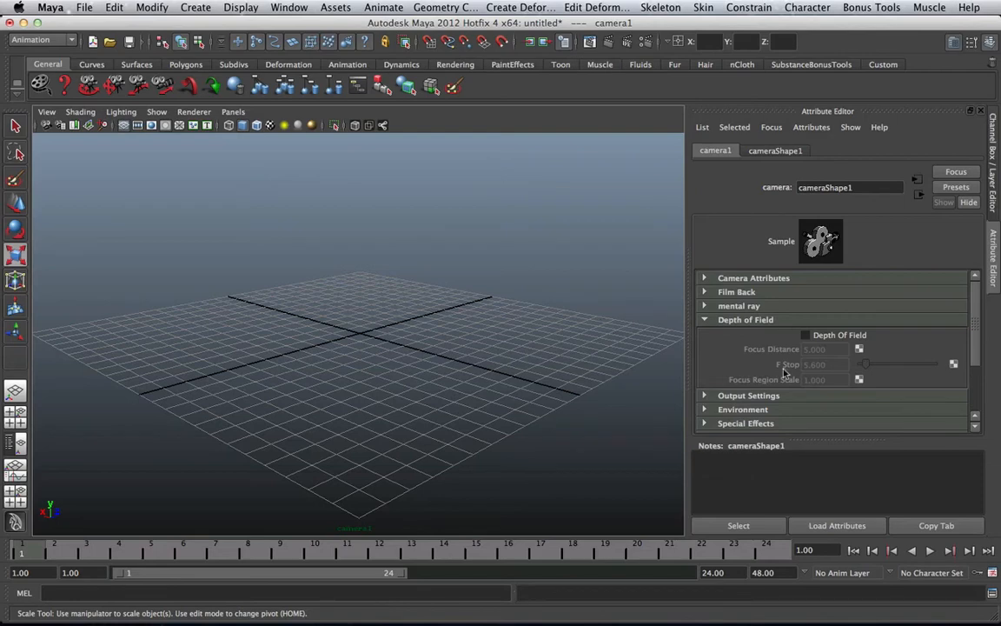
{"action": "left_click", "coordinate": [806, 335]}
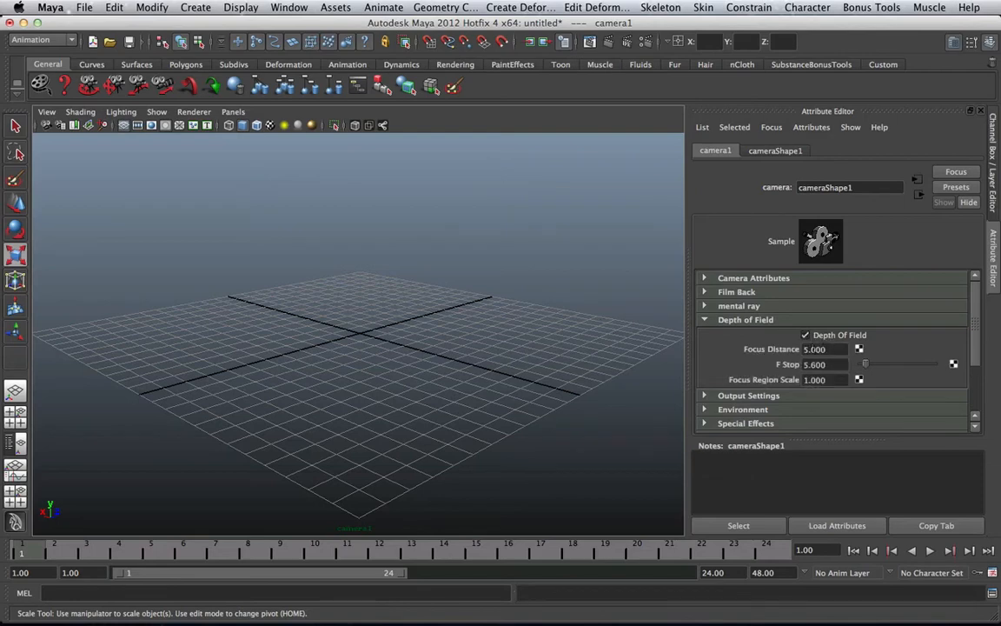
{"action": "left_click", "coordinate": [822, 337]}
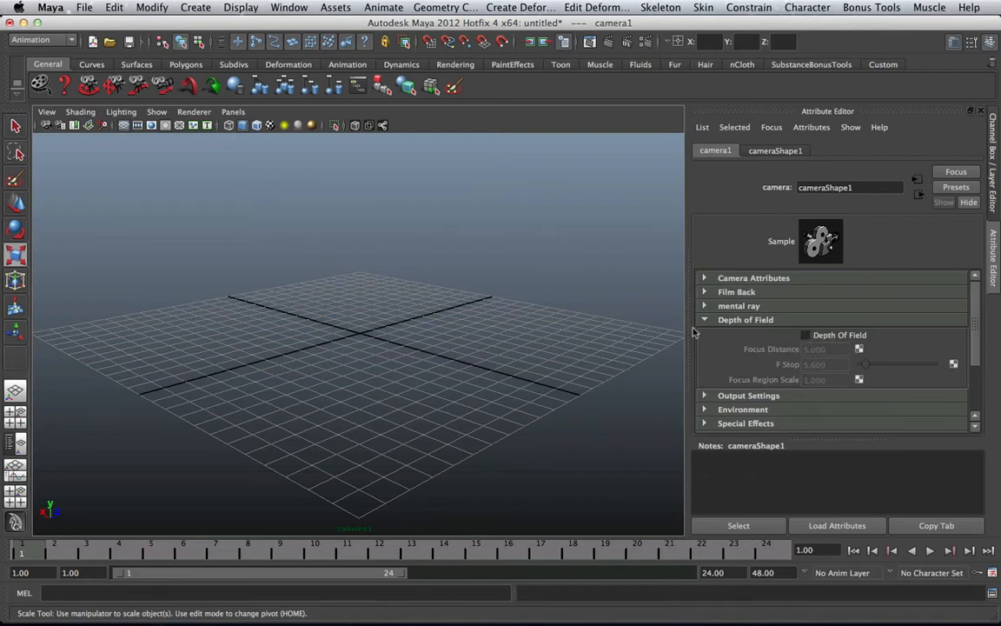
{"action": "left_click", "coordinate": [762, 320]}
Expand camera1's Environment section, create a polygon cube at the grid's centre and scale it up uniformly
{"action": "left_click", "coordinate": [743, 348]}
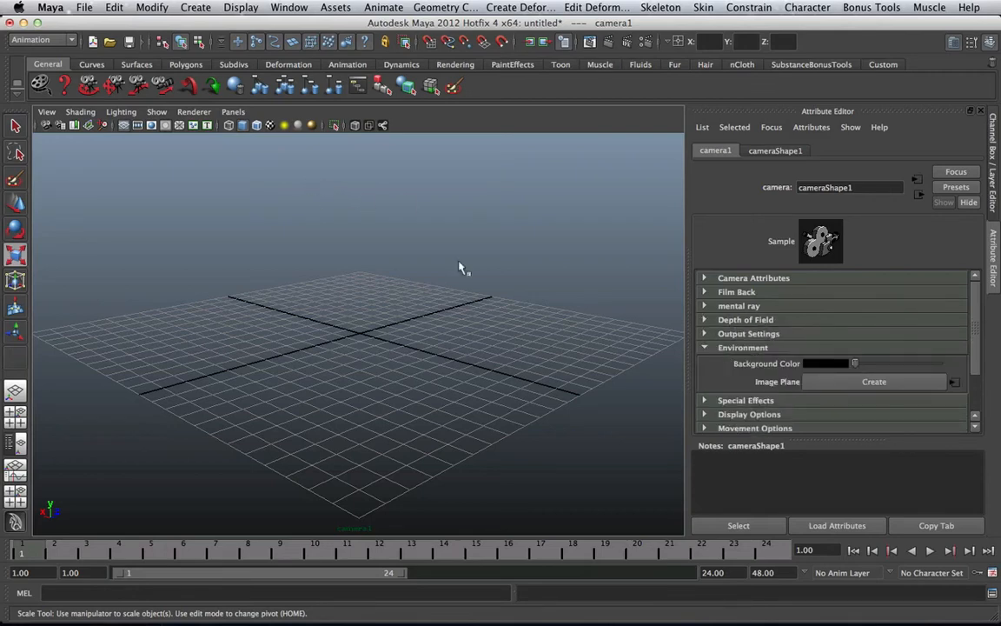
{"action": "left_click", "coordinate": [419, 310]}
{"action": "right_click_drag", "start_coordinate": [395, 308], "coordinate": [398, 340], "text": "shift"}
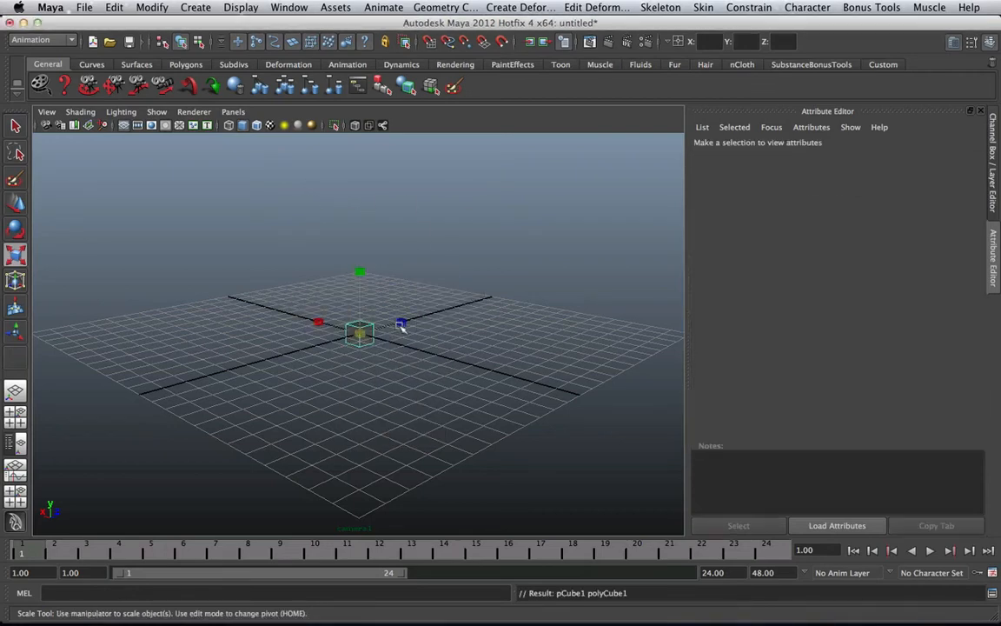
{"action": "left_click_drag", "start_coordinate": [356, 333], "coordinate": [436, 301]}
Render the cube through camera1 with Maya Software and display camera1's attributes beside the render
{"action": "left_click", "coordinate": [547, 41]}
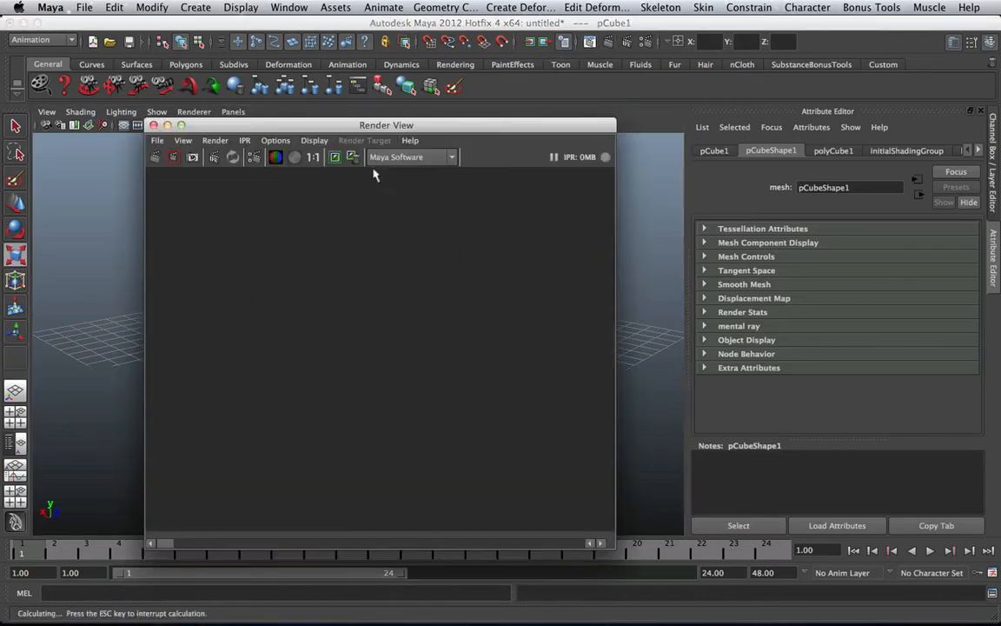
{"action": "left_click", "coordinate": [61, 126]}
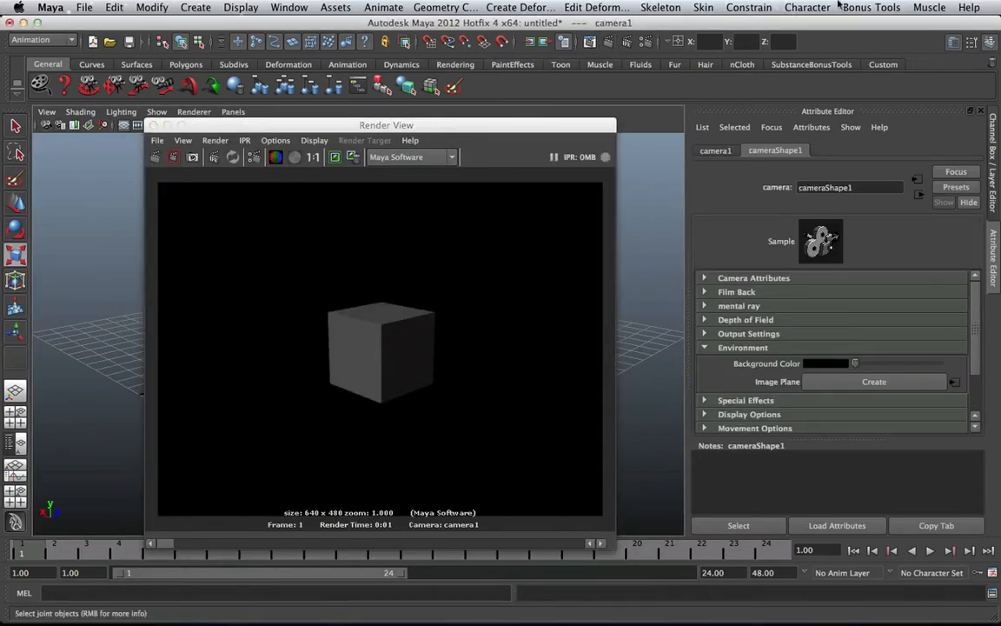
{"action": "mouse_move", "coordinate": [1000, 1]}
{"action": "left_click", "coordinate": [345, 259]}
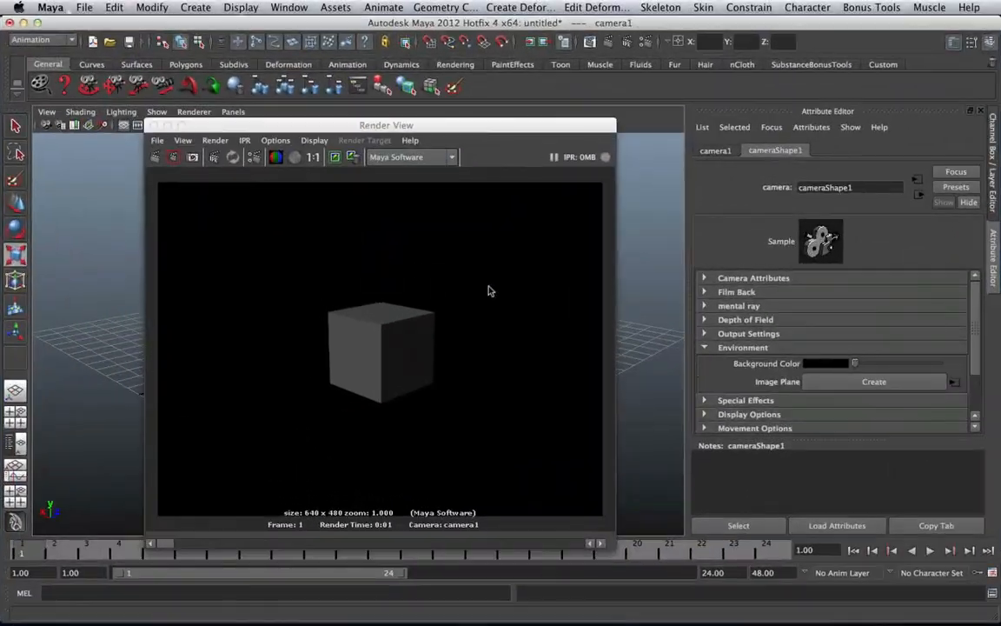
Set camera1's Background Color to white, render the frame again, and close the render and the Environment section
{"action": "left_click_drag", "start_coordinate": [856, 366], "coordinate": [939, 364]}
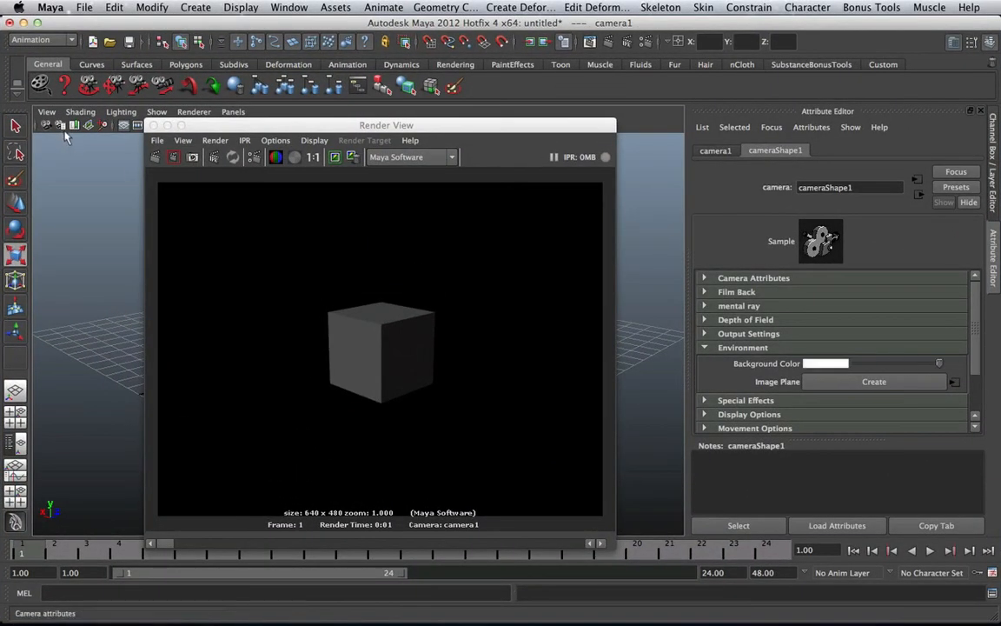
{"action": "left_click", "coordinate": [155, 158]}
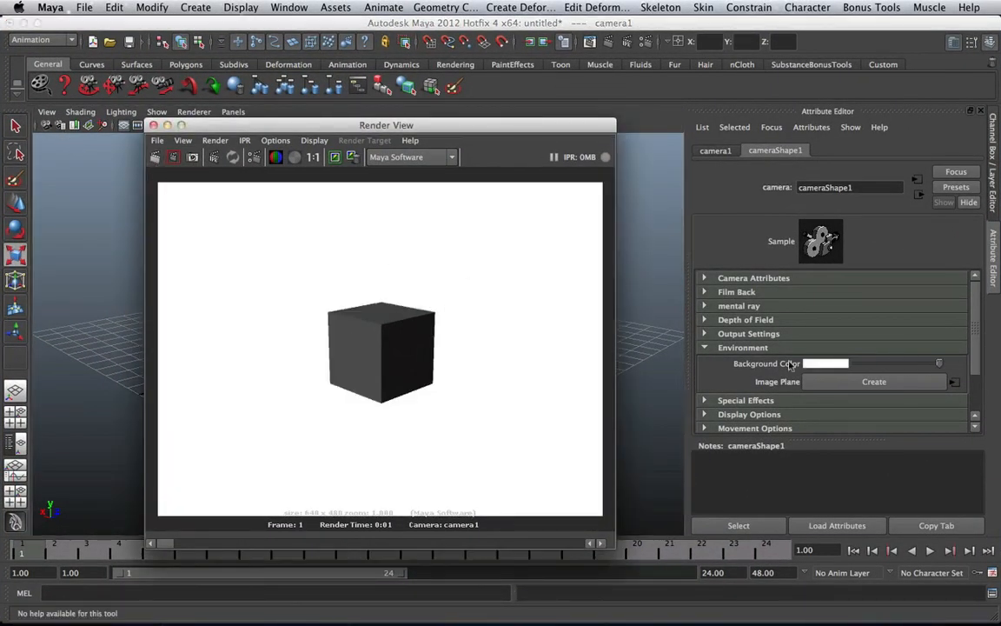
{"action": "left_click", "coordinate": [152, 125]}
{"action": "scroll", "coordinate": [769, 359], "scroll_direction": "down", "scroll_amount": 3}
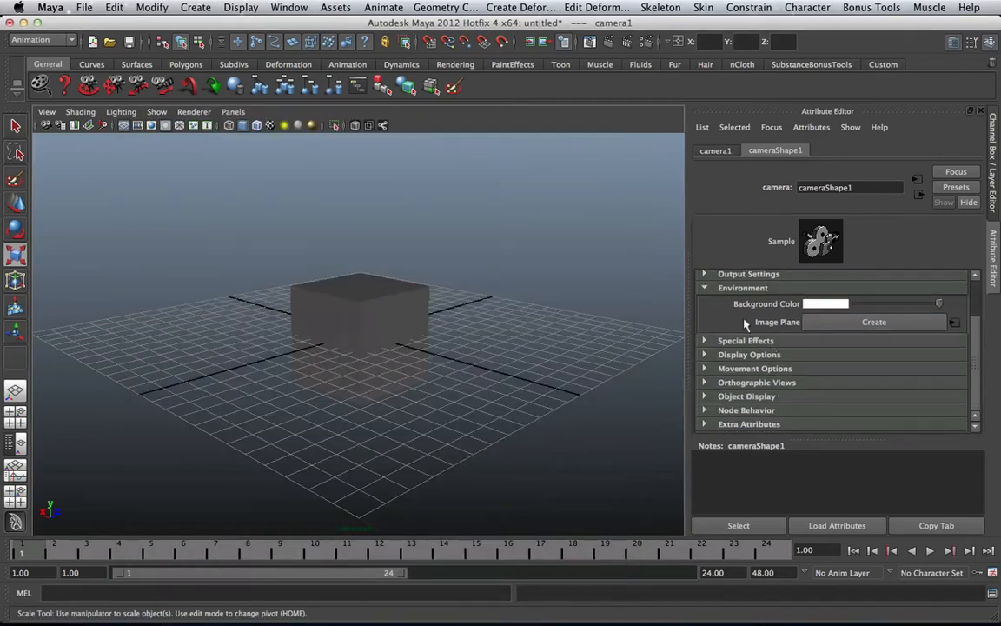
{"action": "left_click", "coordinate": [736, 289]}
{"action": "scroll", "coordinate": [765, 348], "scroll_direction": "up", "scroll_amount": 2}
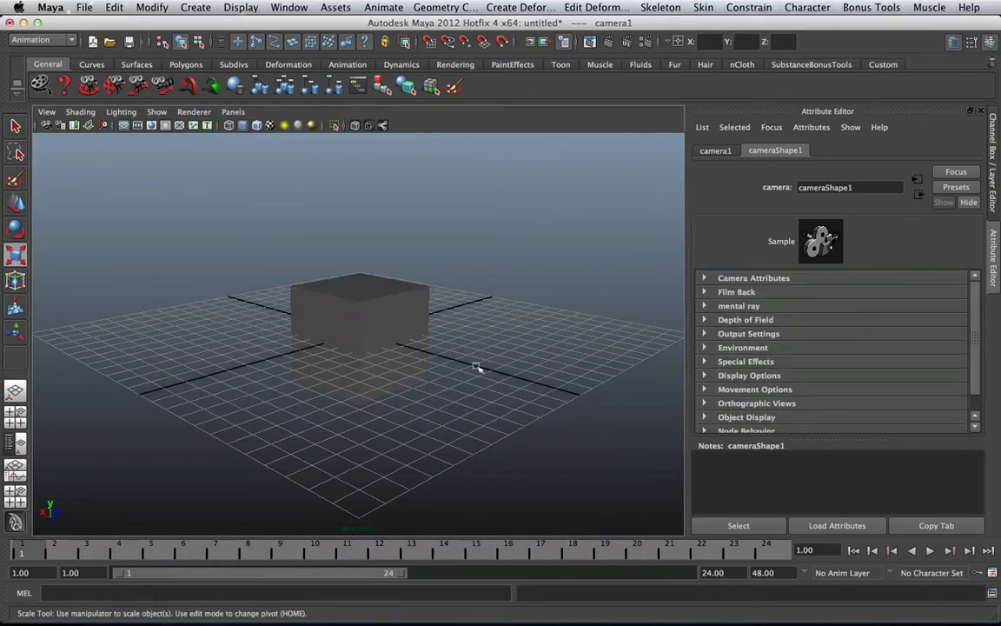
Delete the cube from the centre of the grid
{"action": "left_click_drag", "start_coordinate": [476, 368], "coordinate": [447, 276], "text": "alt"}
{"action": "left_click", "coordinate": [355, 316]}
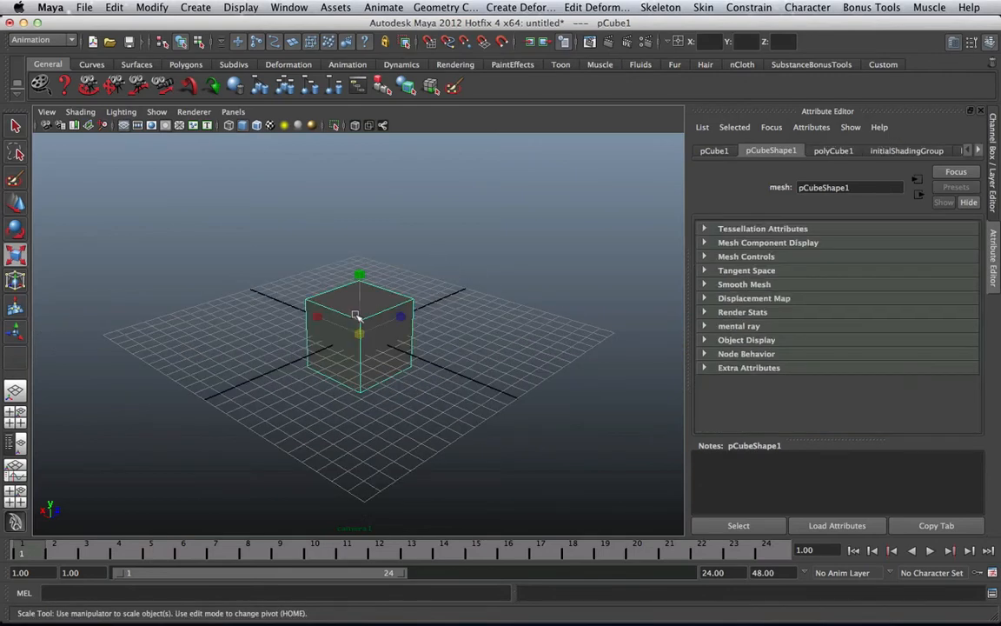
{"action": "key", "text": "Delete"}
{"action": "scroll", "coordinate": [355, 316], "scroll_direction": "up", "scroll_amount": 3}
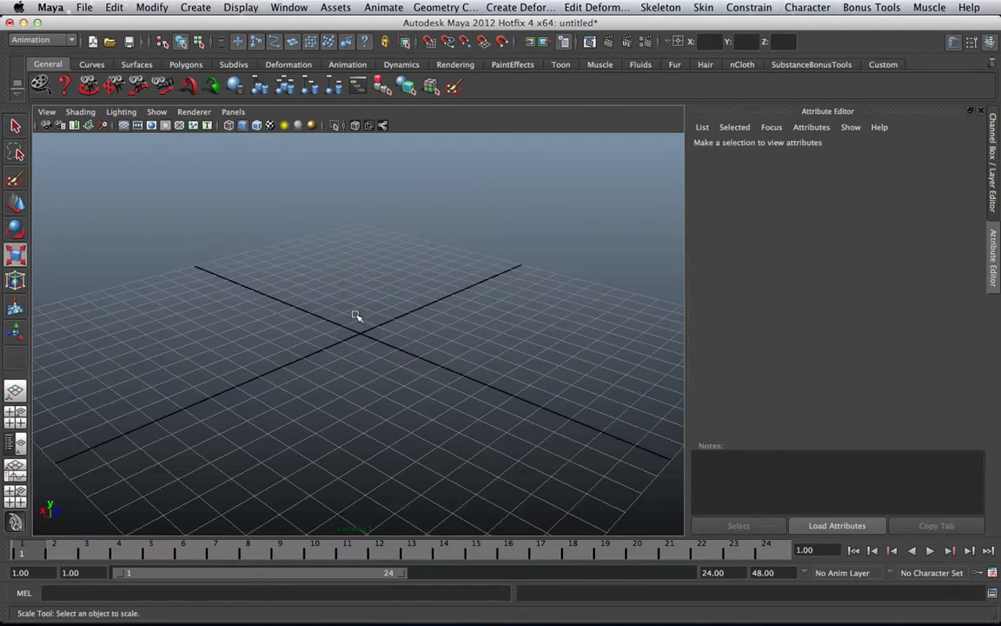
Look over the empty grid through camera1 by switching panel layouts and by tumbling, tracking and dollying the view
{"action": "key", "text": "space"}
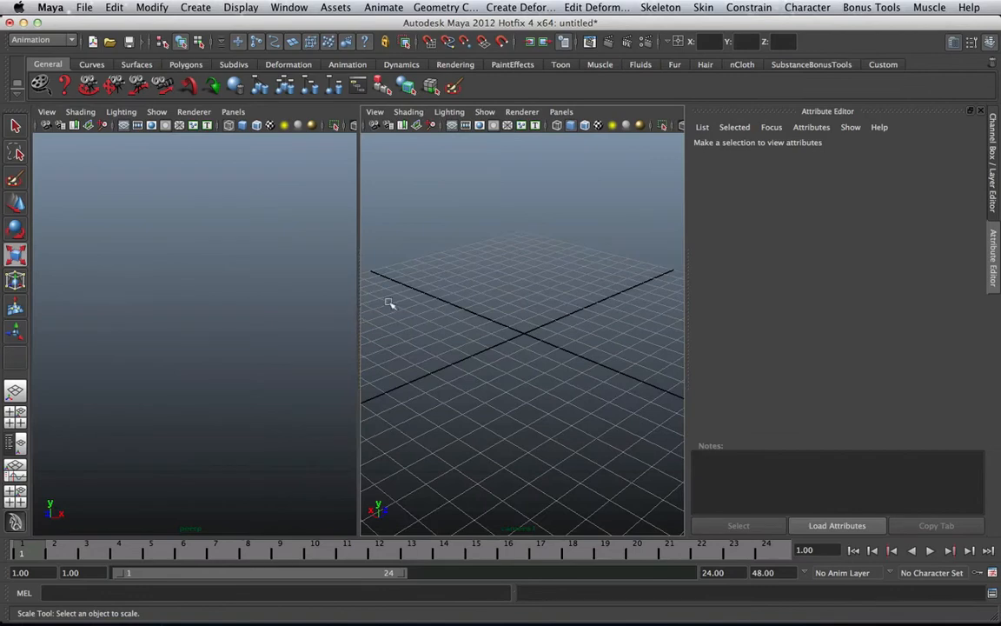
{"action": "key", "text": "space"}
{"action": "scroll", "coordinate": [376, 296], "scroll_direction": "down", "scroll_amount": 3}
{"action": "scroll", "coordinate": [377, 296], "scroll_direction": "up", "scroll_amount": 2}
{"action": "scroll", "coordinate": [377, 296], "scroll_direction": "down", "scroll_amount": 2}
{"action": "scroll", "coordinate": [376, 297], "scroll_direction": "up", "scroll_amount": 3}
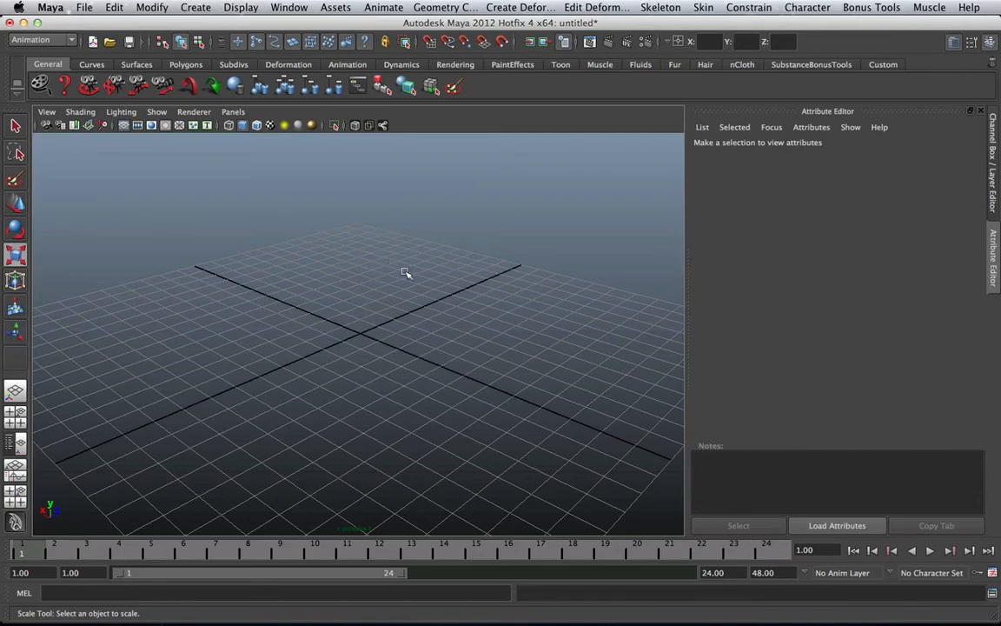
{"action": "left_click_drag", "start_coordinate": [402, 282], "coordinate": [392, 292], "text": "alt"}
{"action": "mouse_move", "coordinate": [392, 292]}
{"action": "middle_mouse_down", "text": "alt"}
{"action": "mouse_move", "coordinate": [389, 270]}
{"action": "mouse_move", "coordinate": [384, 284]}
{"action": "middle_mouse_up", "text": "alt"}
{"action": "right_click_drag", "start_coordinate": [365, 280], "coordinate": [420, 287], "text": "alt"}
{"action": "left_click_drag", "start_coordinate": [420, 287], "coordinate": [348, 281], "text": "alt"}
{"action": "right_click_drag", "start_coordinate": [349, 281], "coordinate": [463, 294], "text": "alt"}
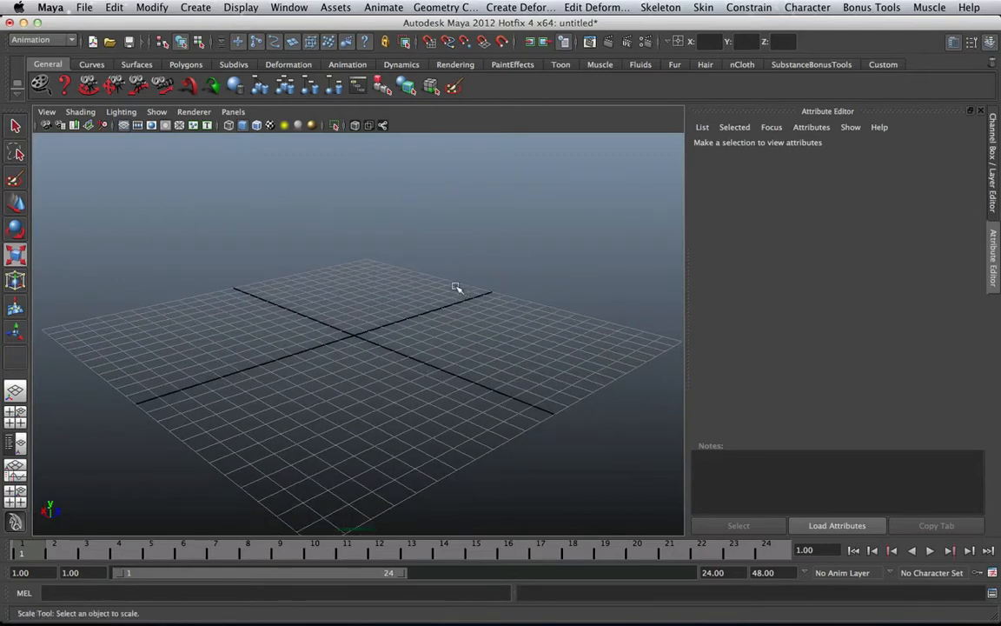
{"action": "middle_click_drag", "start_coordinate": [456, 288], "coordinate": [450, 286], "text": "alt"}
{"action": "left_click_drag", "start_coordinate": [407, 296], "coordinate": [411, 292], "text": "alt"}
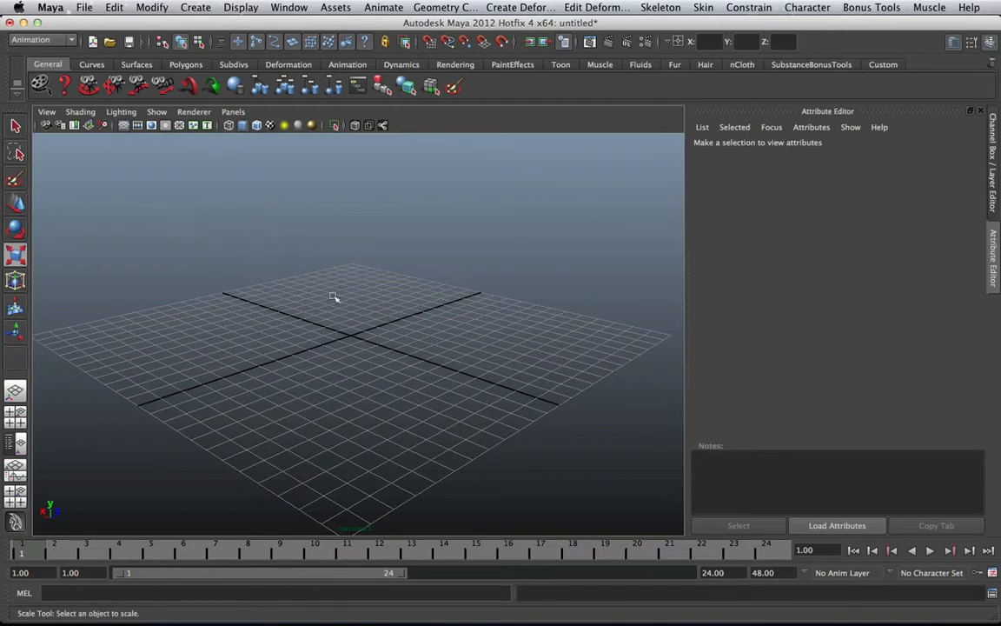
Detach the Camera Tools list as a floating window and place it over an empty corner of the viewport
{"action": "left_click", "coordinate": [46, 111]}
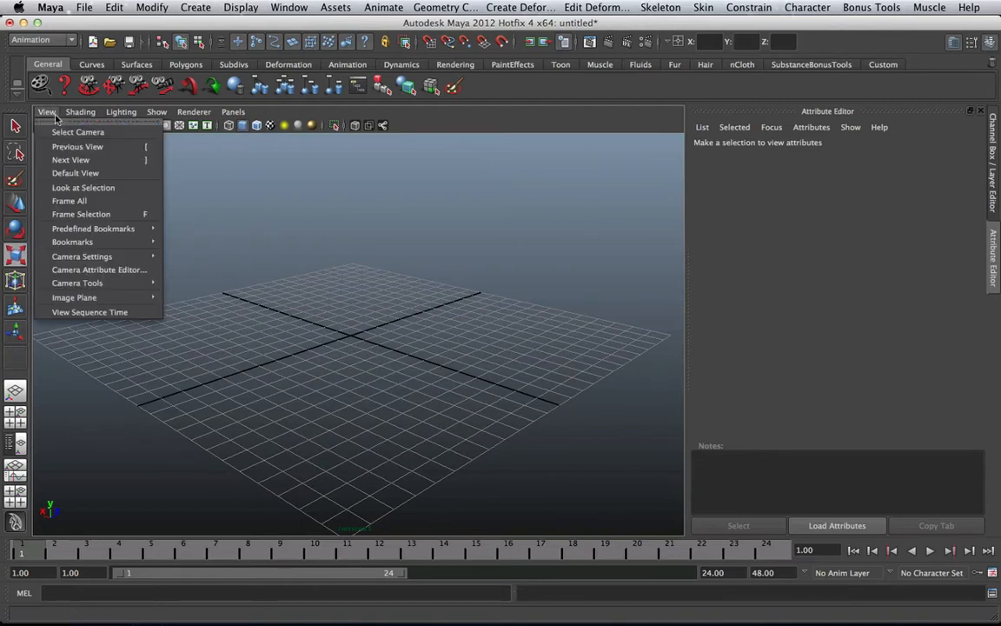
{"action": "mouse_move", "coordinate": [69, 283]}
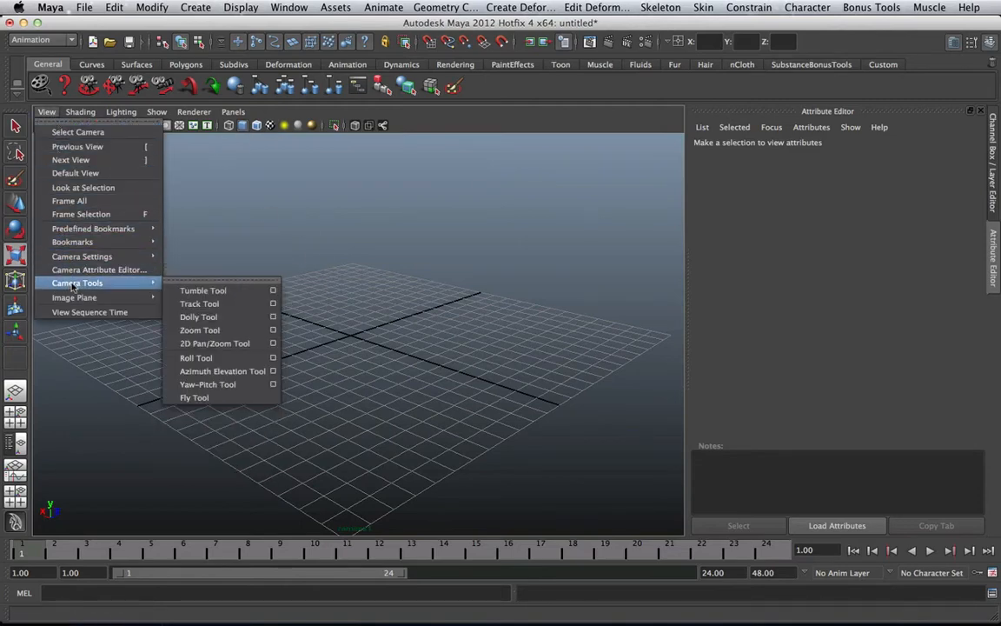
{"action": "left_click", "coordinate": [233, 291]}
{"action": "left_click", "coordinate": [46, 113]}
{"action": "mouse_move", "coordinate": [74, 283]}
{"action": "left_click", "coordinate": [218, 278]}
{"action": "left_click_drag", "start_coordinate": [252, 275], "coordinate": [148, 157]}
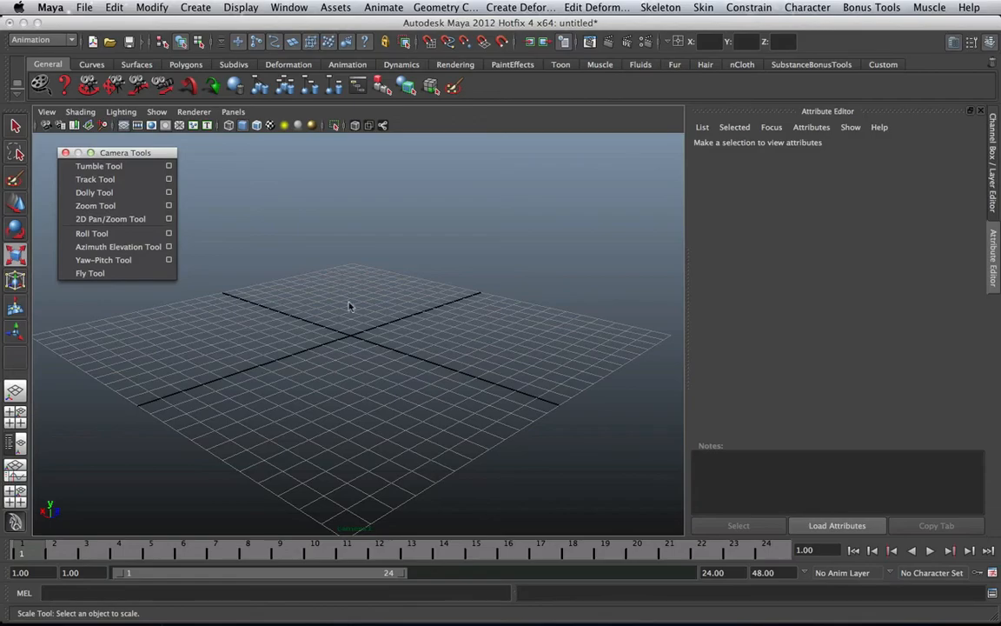
Tumble and dolly camera1's view to inspect the grid from different angles and distances
{"action": "left_click_drag", "start_coordinate": [349, 305], "coordinate": [373, 293], "text": "alt"}
{"action": "right_click_drag", "start_coordinate": [373, 293], "coordinate": [282, 327], "text": "alt"}
{"action": "left_click_drag", "start_coordinate": [282, 328], "coordinate": [333, 324], "text": "alt"}
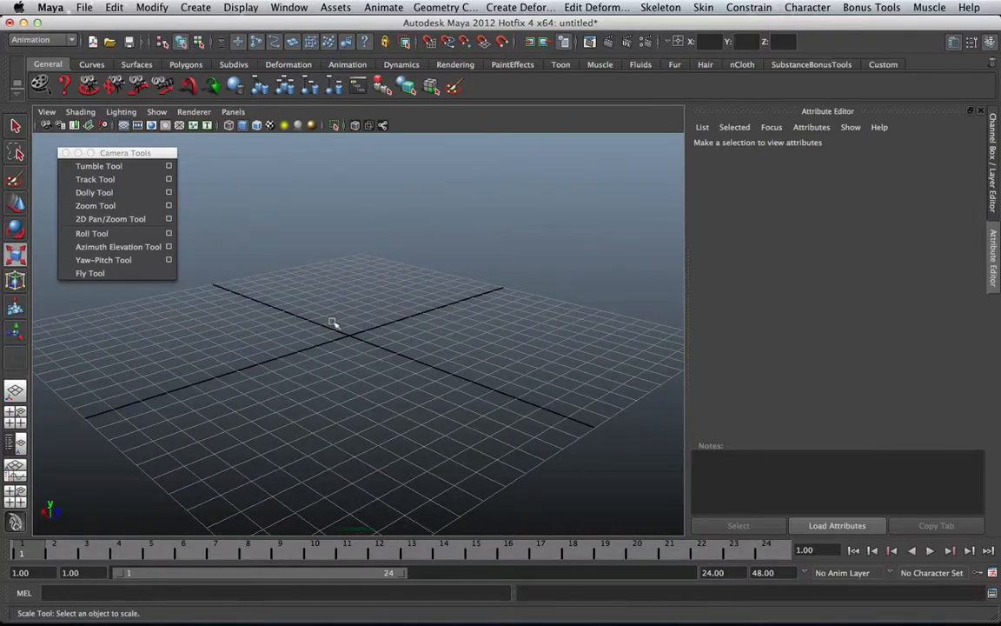
Shift camera1's view of the grid with the Track Tool and move it in and out with the Dolly Tool
{"action": "left_click", "coordinate": [113, 179]}
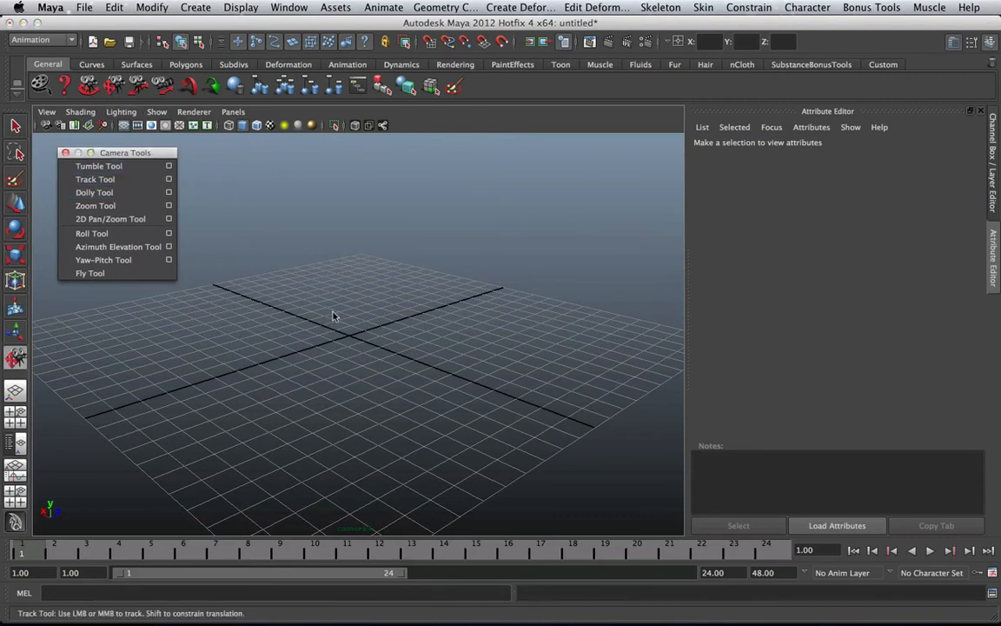
{"action": "left_click_drag", "start_coordinate": [334, 312], "coordinate": [358, 286]}
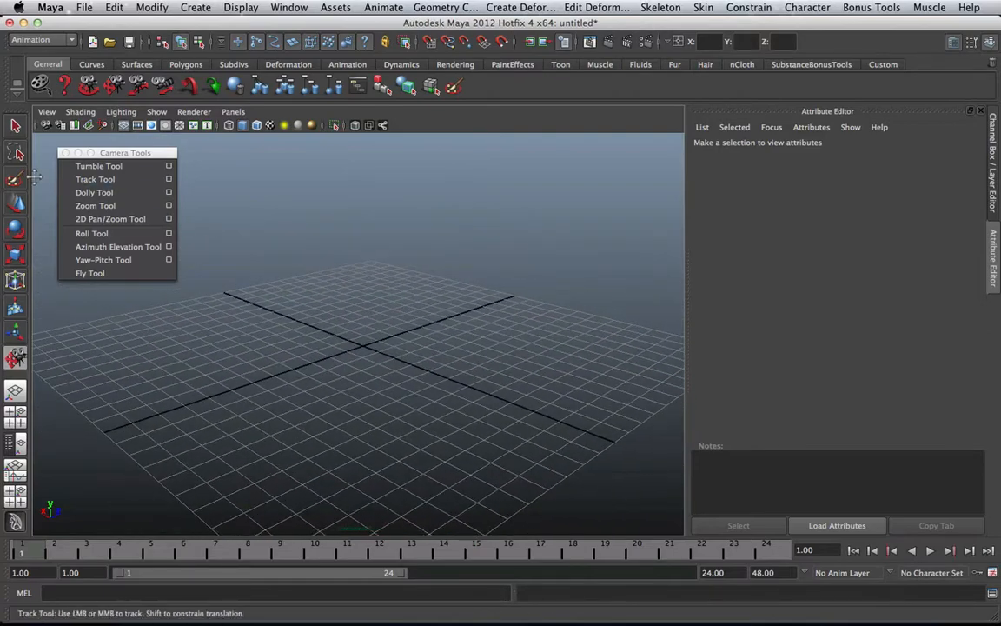
{"action": "left_click", "coordinate": [114, 195]}
{"action": "left_click_drag", "start_coordinate": [285, 290], "coordinate": [182, 130]}
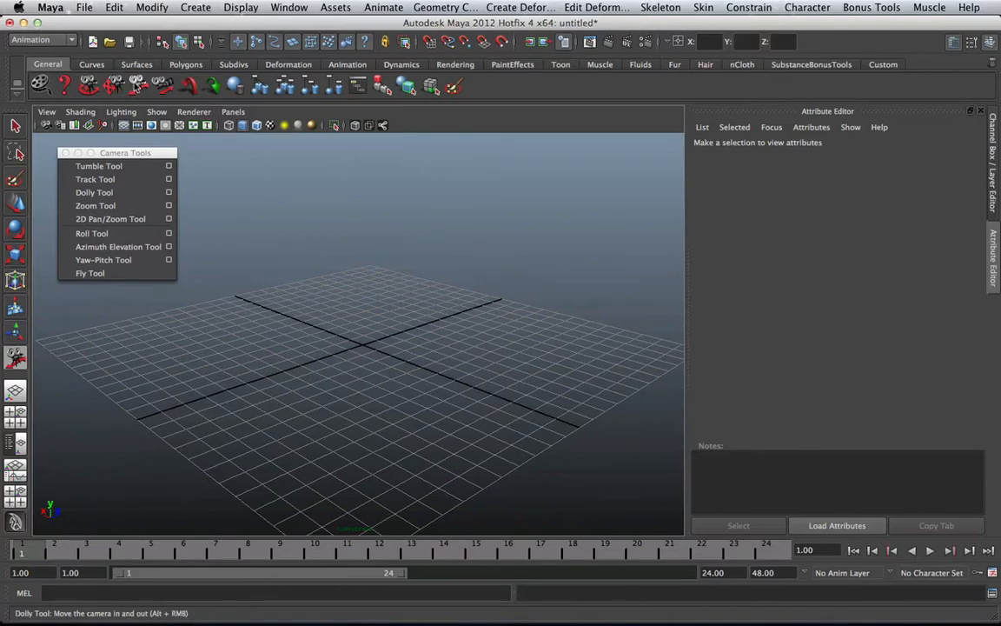
{"action": "left_click_drag", "start_coordinate": [290, 301], "coordinate": [521, 330]}
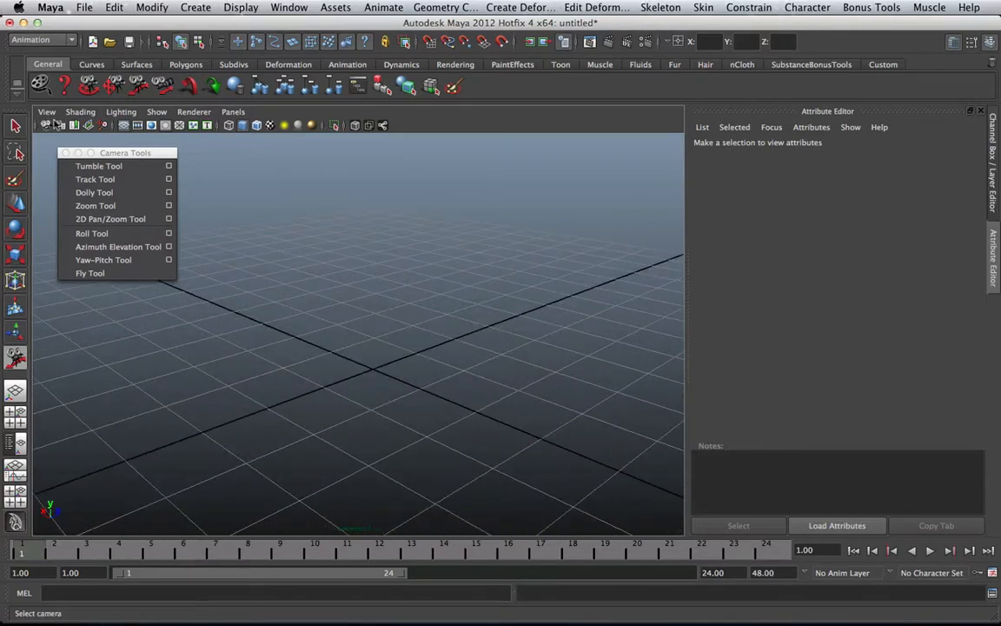
Select the camera of the current view and expand the Camera Attributes of cameraShape1
{"action": "left_click", "coordinate": [53, 123]}
{"action": "left_click", "coordinate": [102, 205]}
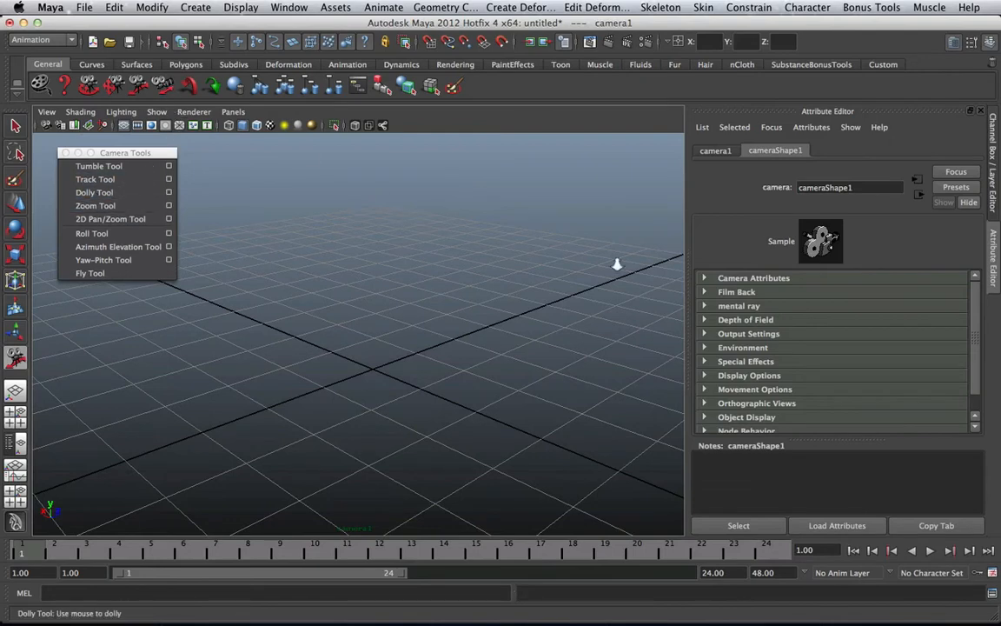
{"action": "left_click", "coordinate": [744, 278]}
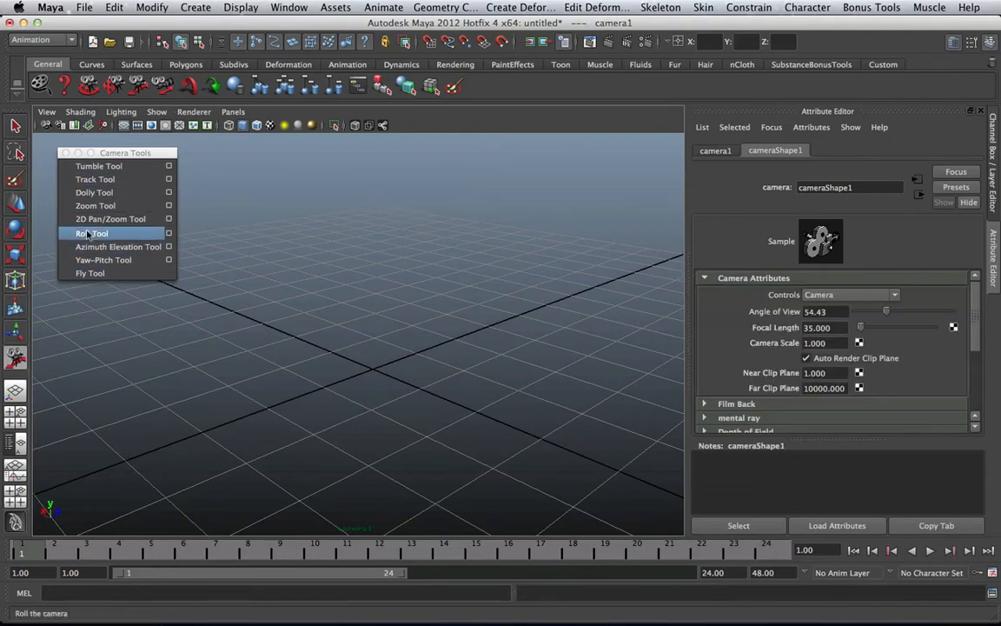
Zoom camera1's view with the Zoom Tool and reset its Focal Length to 35
{"action": "left_click", "coordinate": [95, 205]}
{"action": "left_click_drag", "start_coordinate": [263, 278], "coordinate": [523, 350]}
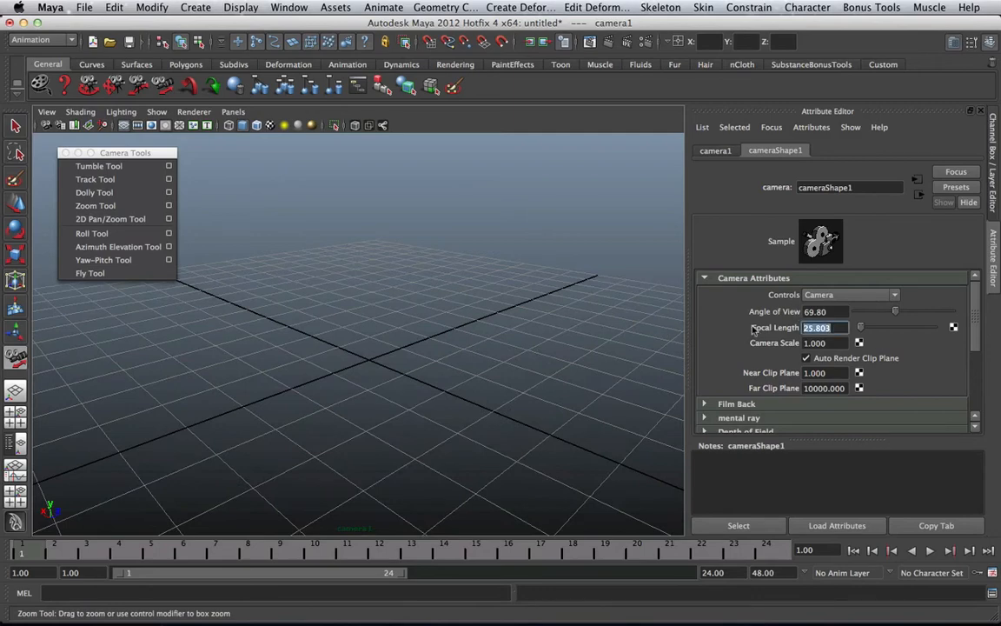
{"action": "type", "text": "35"}
{"action": "key", "text": "Return"}
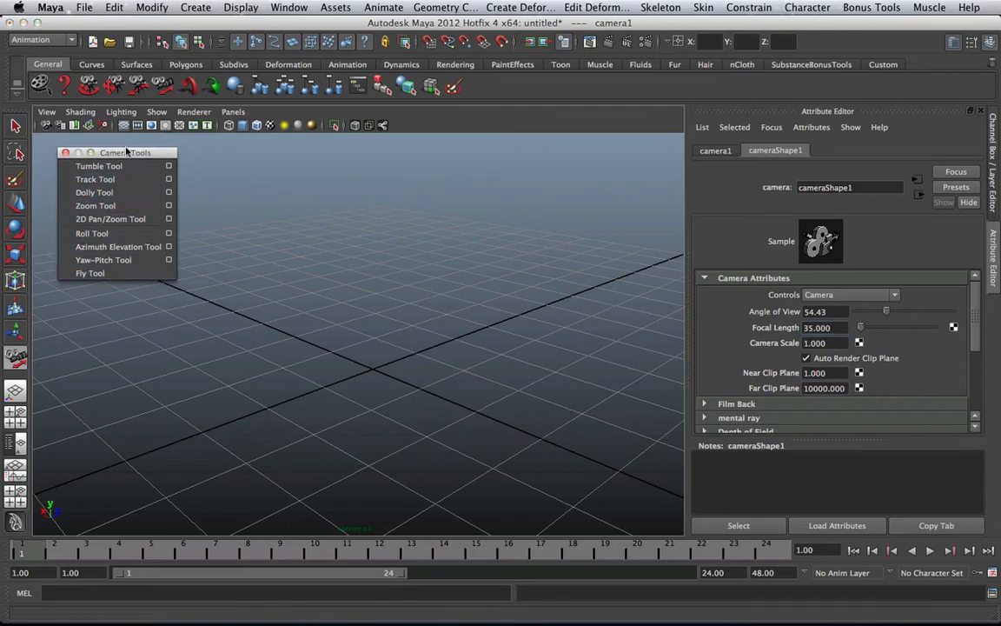
Place the Camera Tools window in the viewport's upper corner and look over the grid in split and single panel layouts
{"action": "left_click_drag", "start_coordinate": [126, 151], "coordinate": [101, 135]}
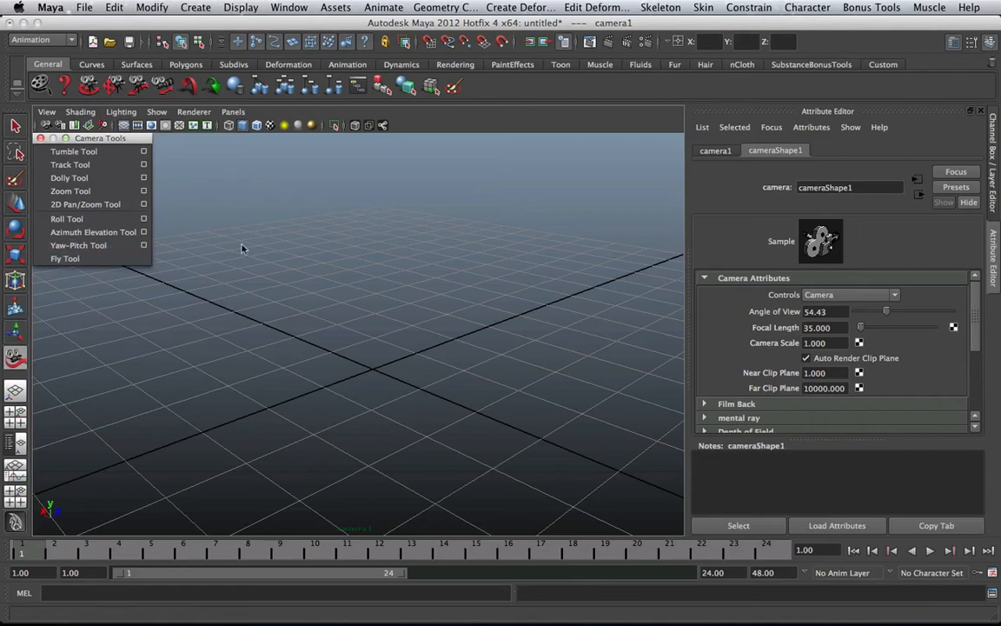
{"action": "mouse_move", "coordinate": [338, 266]}
{"action": "left_mouse_down", "text": "alt"}
{"action": "mouse_move", "coordinate": [353, 263]}
{"action": "mouse_move", "coordinate": [326, 259]}
{"action": "mouse_move", "coordinate": [347, 273]}
{"action": "mouse_move", "coordinate": [337, 265]}
{"action": "mouse_move", "coordinate": [351, 261]}
{"action": "left_mouse_up", "text": "alt"}
{"action": "key", "text": "space"}
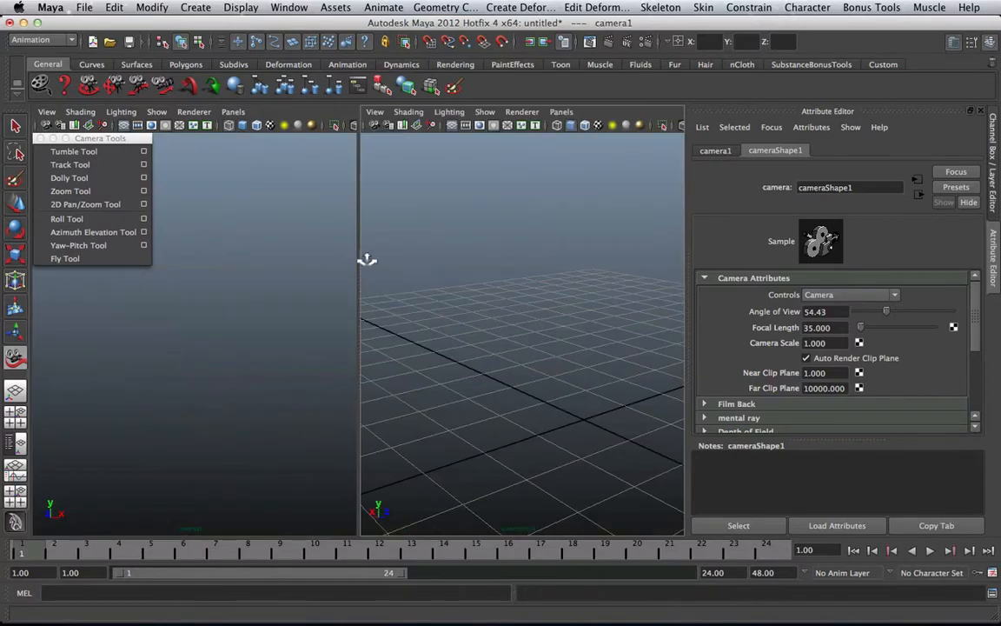
{"action": "mouse_move", "coordinate": [443, 287]}
{"action": "left_mouse_down"}
{"action": "mouse_move", "coordinate": [454, 287]}
{"action": "mouse_move", "coordinate": [426, 284]}
{"action": "left_mouse_up"}
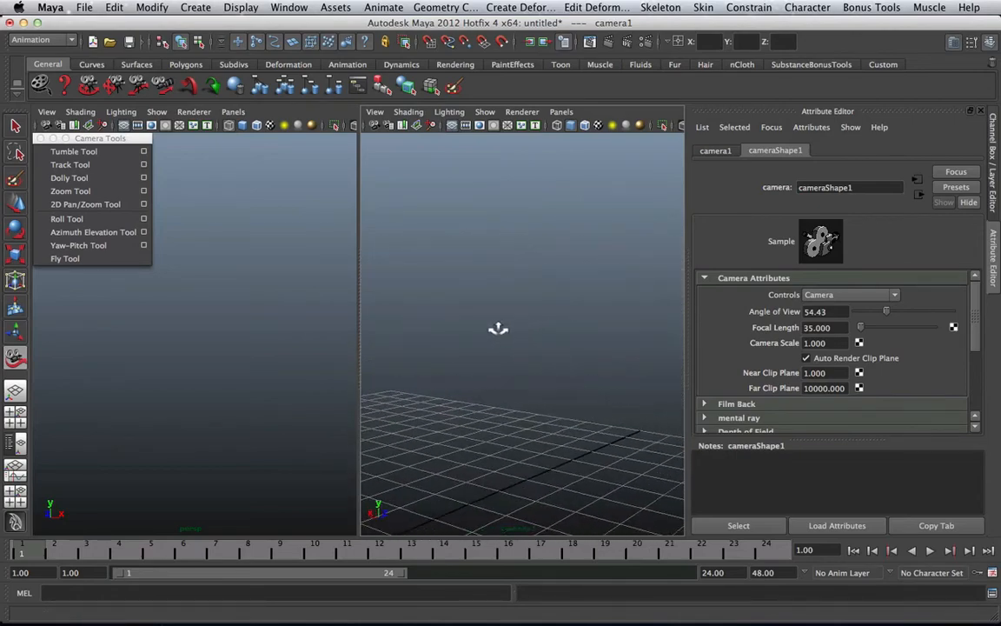
{"action": "left_click_drag", "start_coordinate": [496, 332], "coordinate": [536, 354]}
{"action": "key", "text": "f"}
{"action": "key", "text": "space"}
Orbit camera1 around the grid with the Azimuth Elevation Tool and turn it in place with the Yaw-Pitch Tool
{"action": "left_click_drag", "start_coordinate": [439, 340], "coordinate": [372, 321]}
{"action": "left_click", "coordinate": [95, 233]}
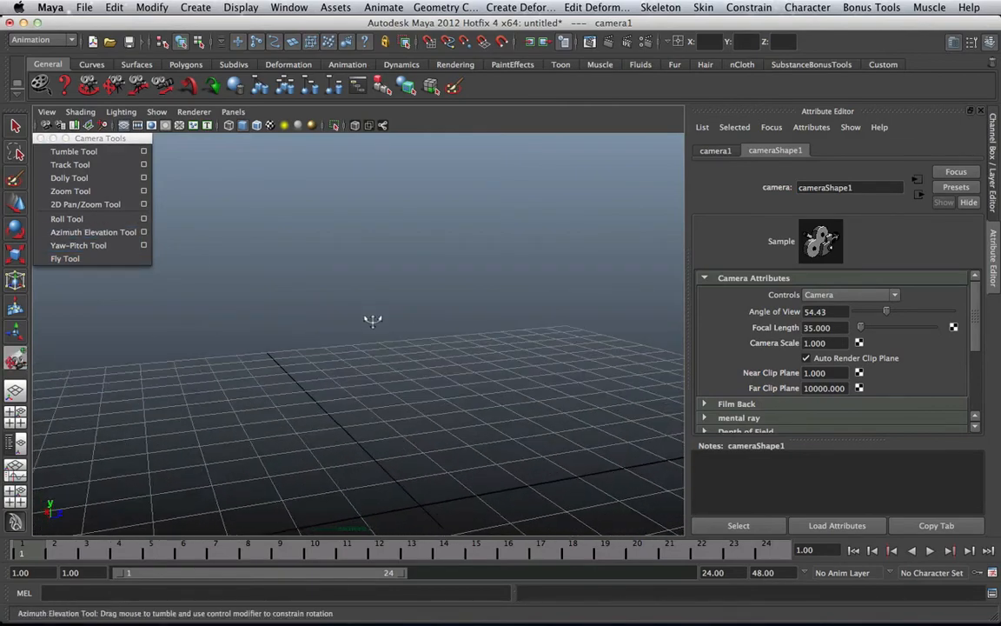
{"action": "left_click", "coordinate": [95, 245]}
{"action": "left_click_drag", "start_coordinate": [493, 368], "coordinate": [465, 339]}
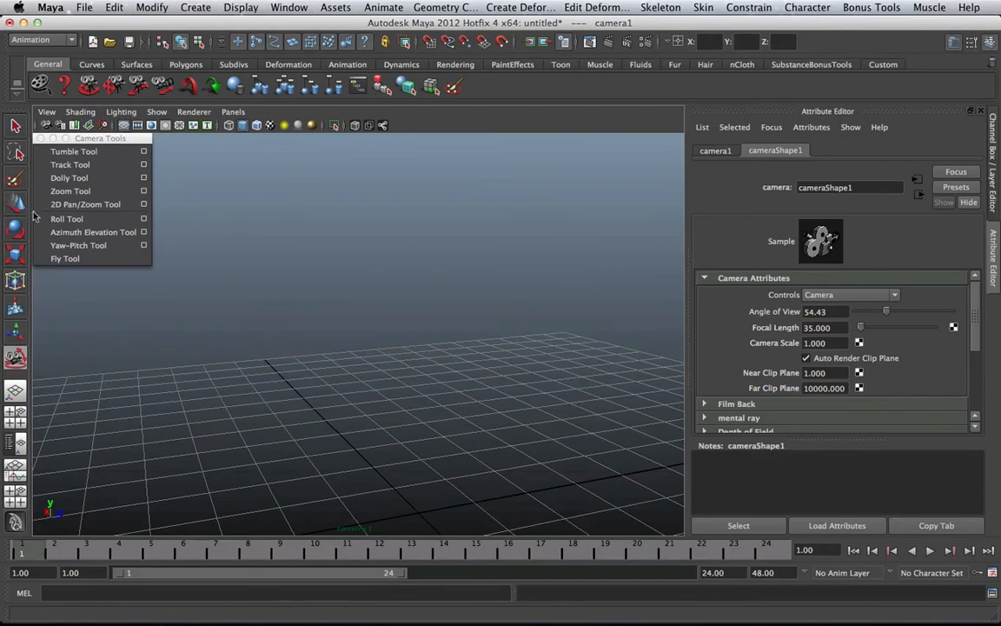
Tilt camera1's horizon with the Roll Tool and set its Rotate Z to 0
{"action": "left_click", "coordinate": [66, 218]}
{"action": "left_click_drag", "start_coordinate": [481, 398], "coordinate": [345, 500]}
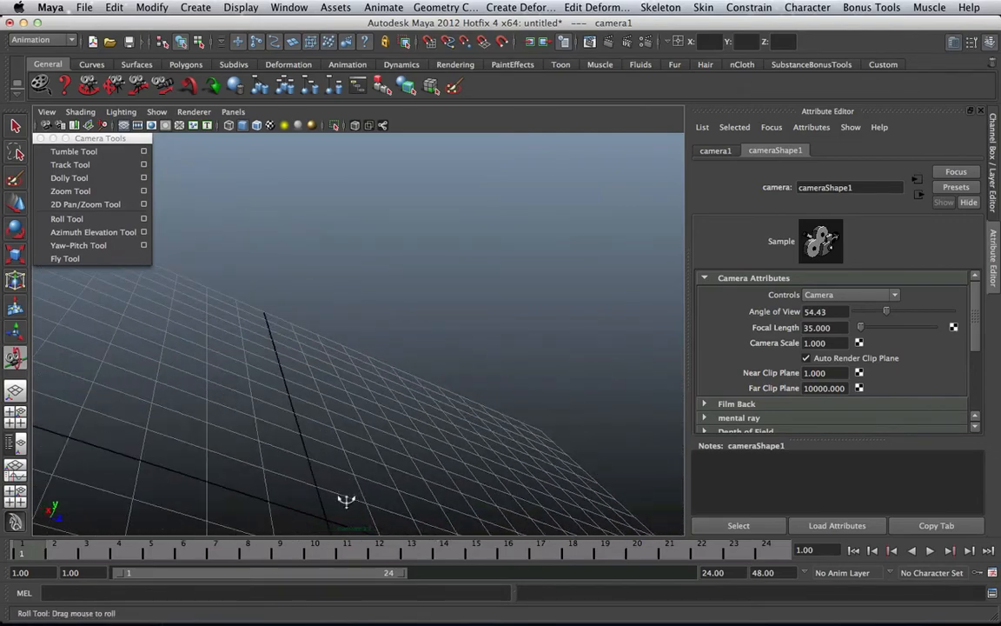
{"action": "left_click", "coordinate": [994, 170]}
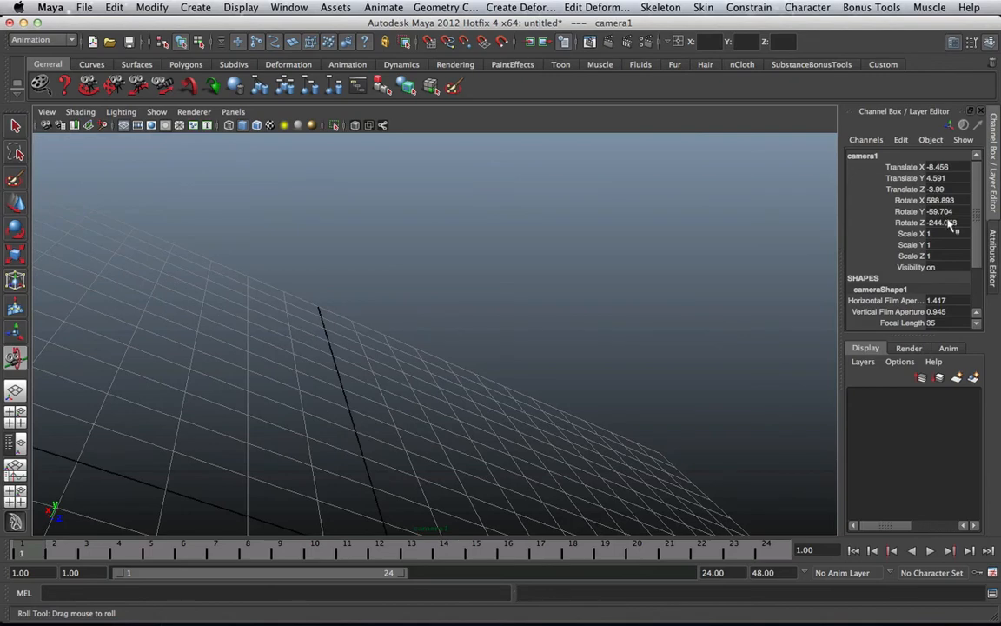
{"action": "type", "text": "0"}
{"action": "key", "text": "Return"}
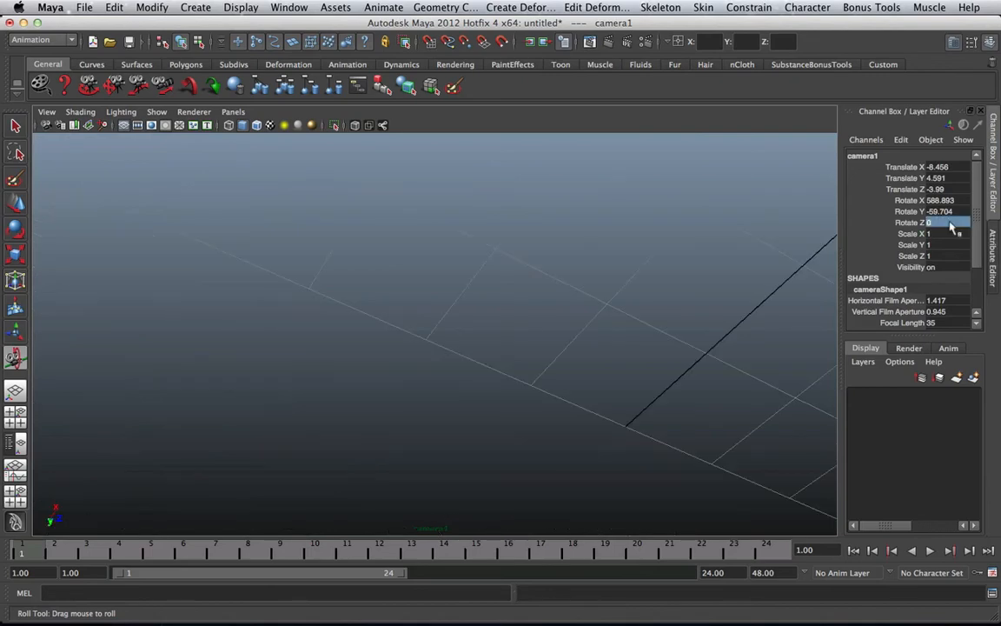
Dolly, tumble and track camera1 until the whole grid is framed upright
{"action": "scroll", "coordinate": [590, 240], "scroll_direction": "down", "scroll_amount": 10}
{"action": "scroll", "coordinate": [594, 276], "scroll_direction": "up", "scroll_amount": 6}
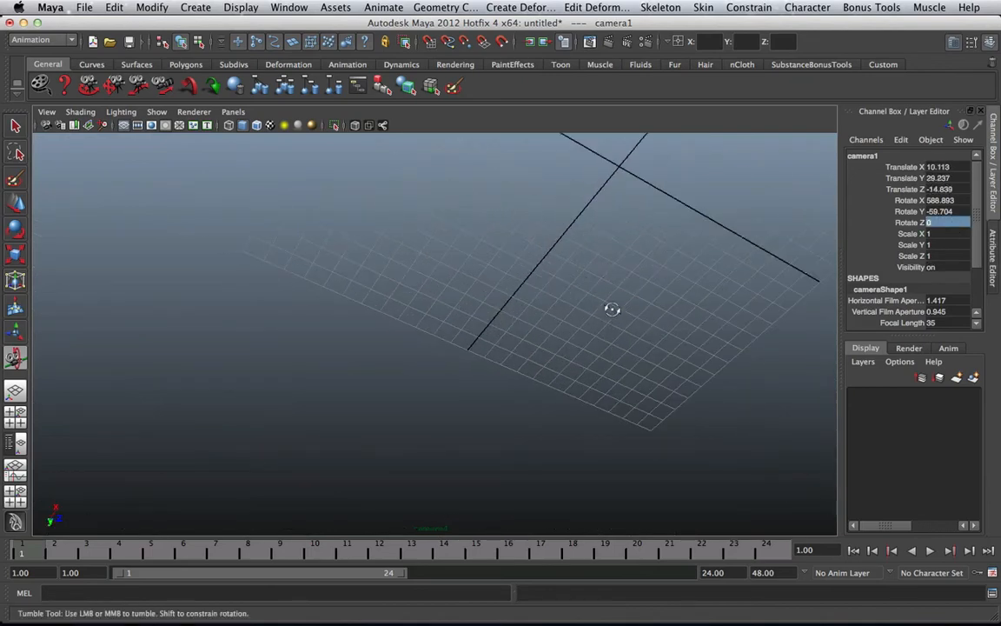
{"action": "left_click_drag", "start_coordinate": [612, 311], "coordinate": [487, 310], "text": "alt"}
{"action": "scroll", "coordinate": [408, 312], "scroll_direction": "down", "scroll_amount": 4}
{"action": "middle_click_drag", "start_coordinate": [408, 313], "coordinate": [493, 313], "text": "alt"}
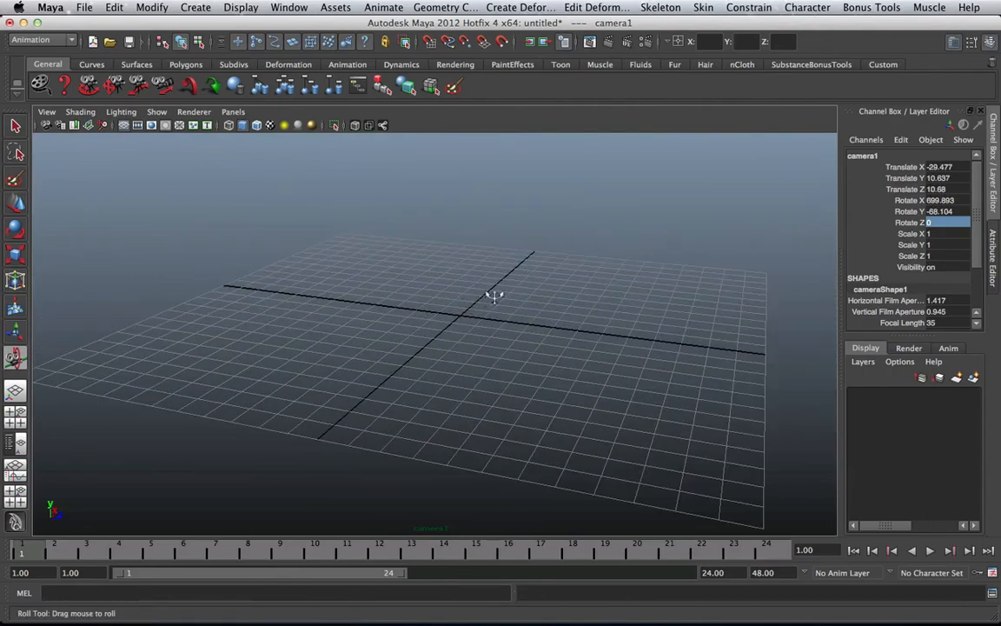
Switch to the persp view, activate the Move Tool and frame camera1 together with the grid
{"action": "key", "text": "space"}
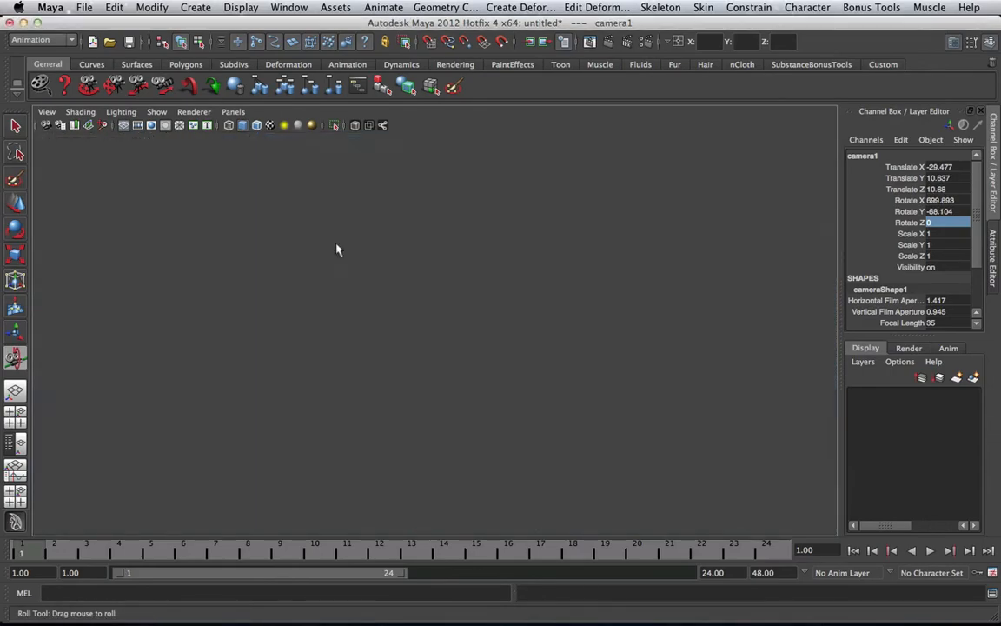
{"action": "key", "text": "space"}
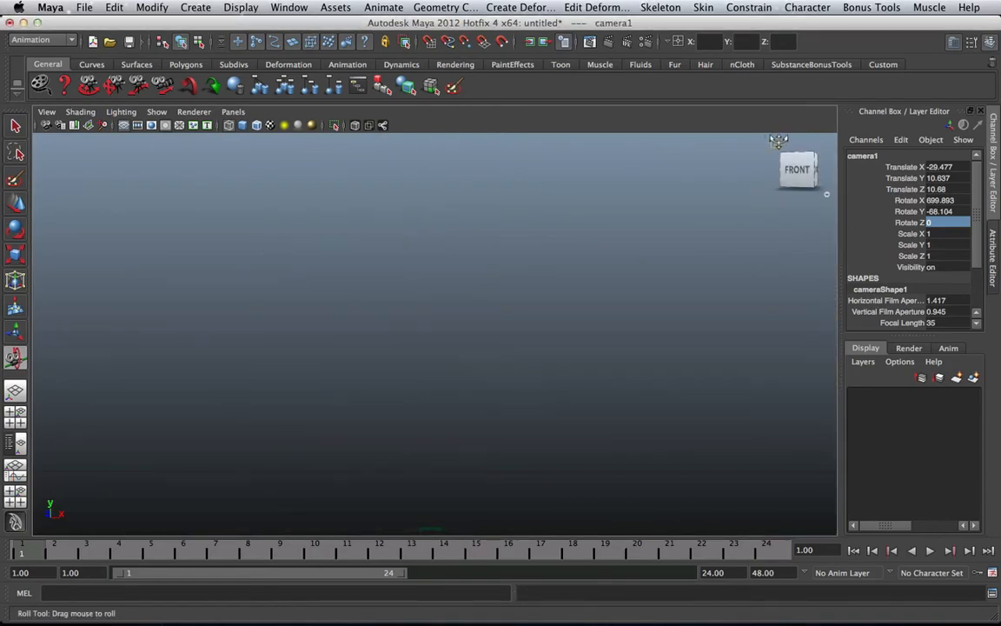
{"action": "left_click", "coordinate": [775, 142]}
{"action": "key", "text": "w"}
{"action": "scroll", "coordinate": [617, 232], "scroll_direction": "down", "scroll_amount": 5}
{"action": "key", "text": "f"}
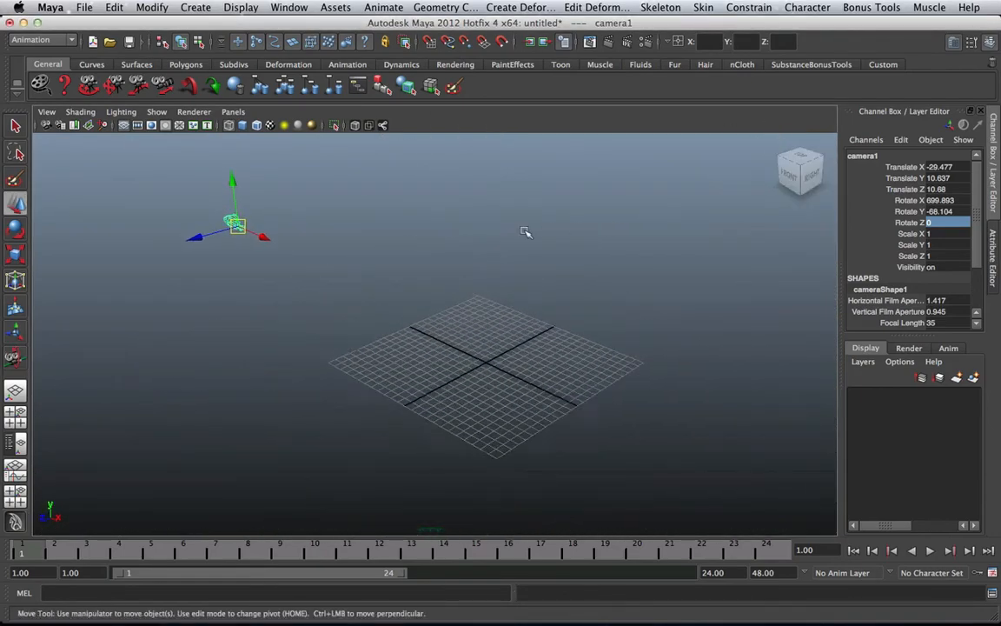
Deselect camera1 and examine its wireframe icon up close from several angles in the persp view
{"action": "left_click", "coordinate": [576, 214]}
{"action": "left_click_drag", "start_coordinate": [576, 215], "coordinate": [569, 263], "text": "alt"}
{"action": "left_click_drag", "start_coordinate": [487, 279], "coordinate": [341, 308], "text": "alt"}
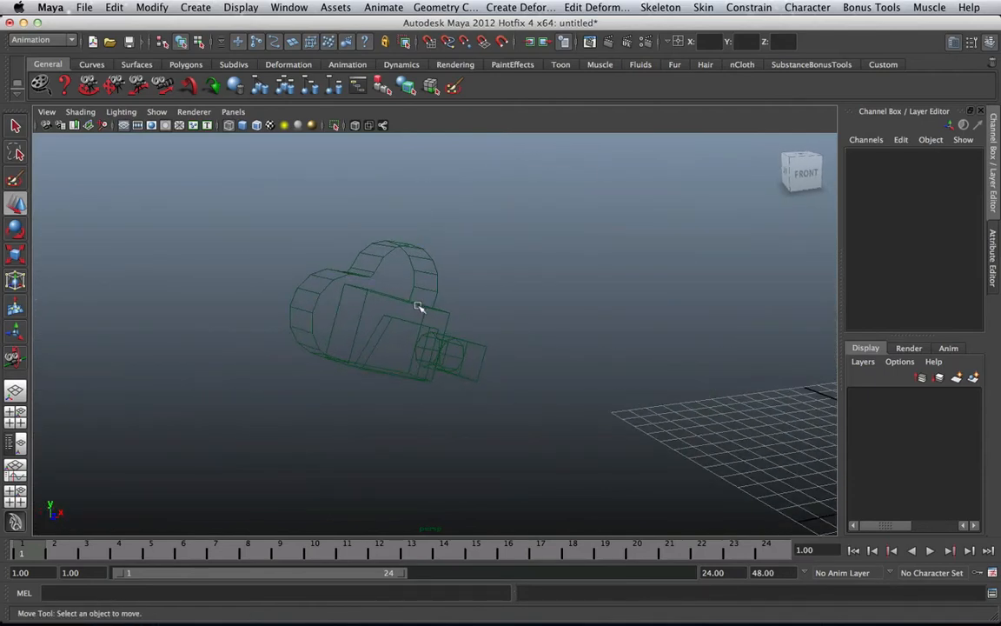
{"action": "left_click_drag", "start_coordinate": [417, 309], "coordinate": [402, 334], "text": "alt"}
{"action": "scroll", "coordinate": [380, 344], "scroll_direction": "up", "scroll_amount": 5}
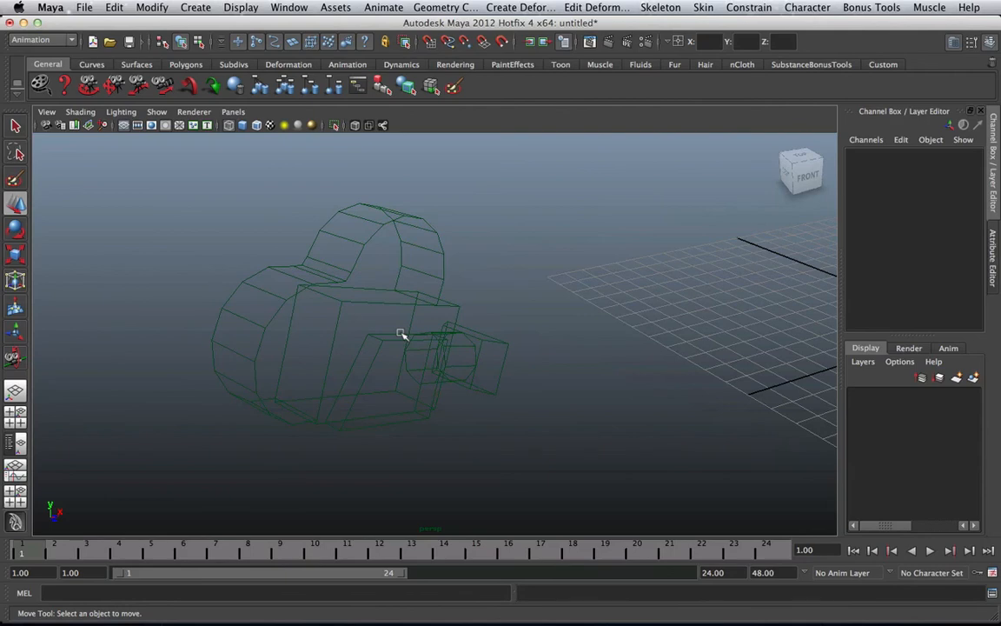